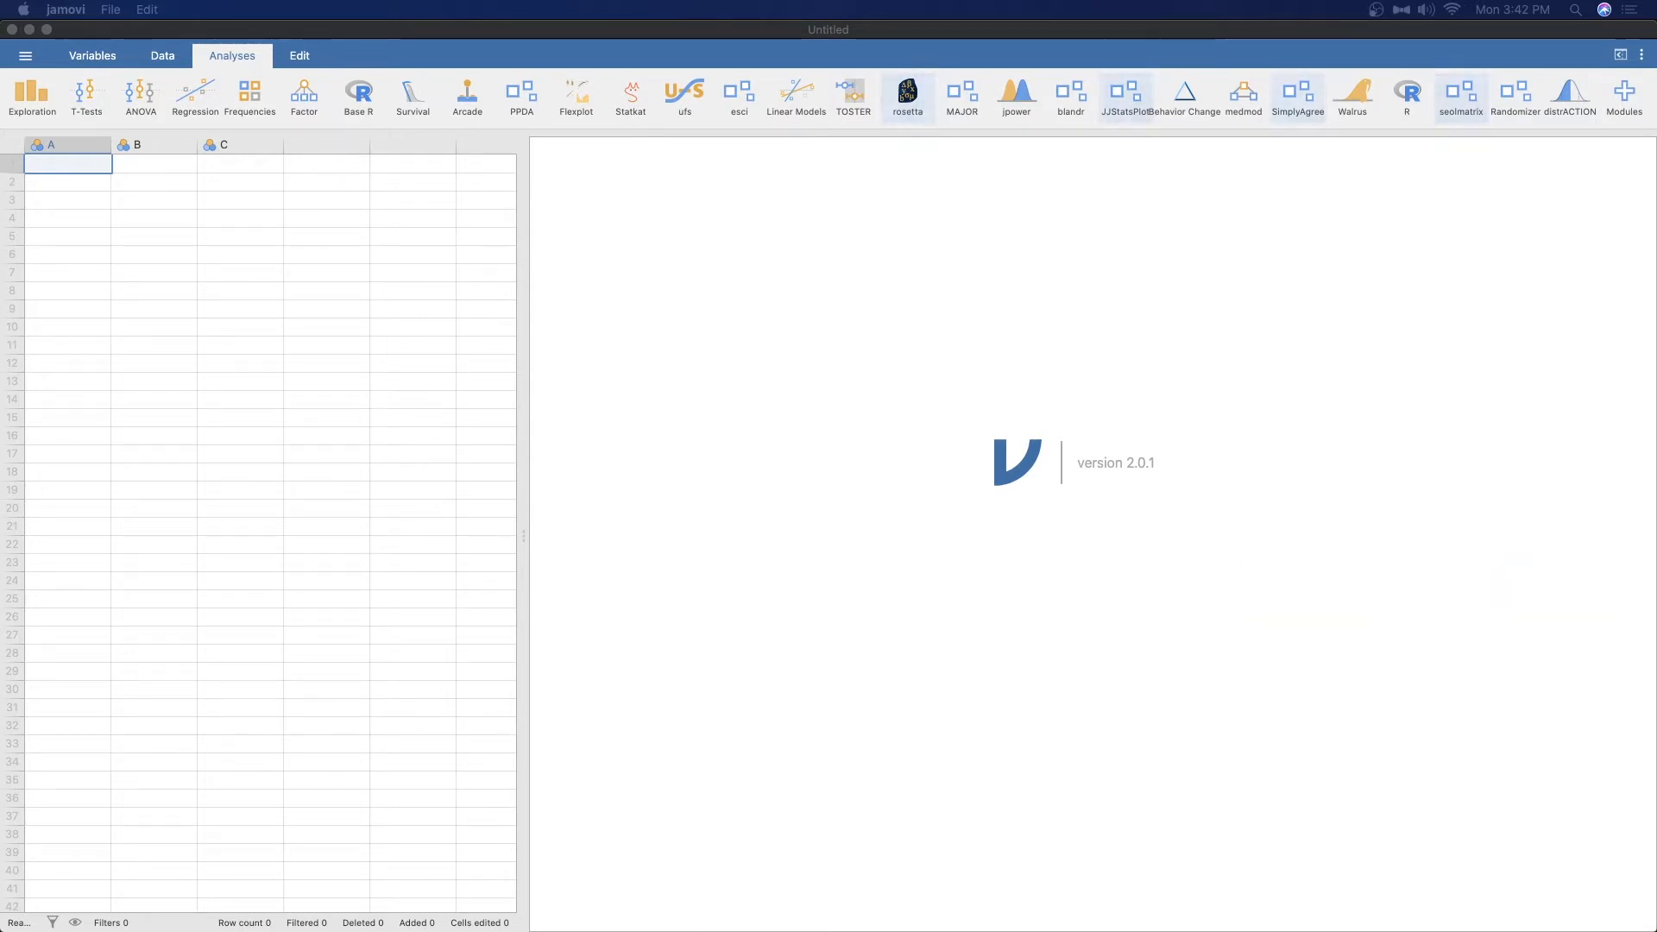
# - Bring the browser with the Rosetta Stats book in front of jamovi and look through its start page and chapter list
pyautogui.moveTo(1656, 190); pyautogui.dragTo(871, 31)
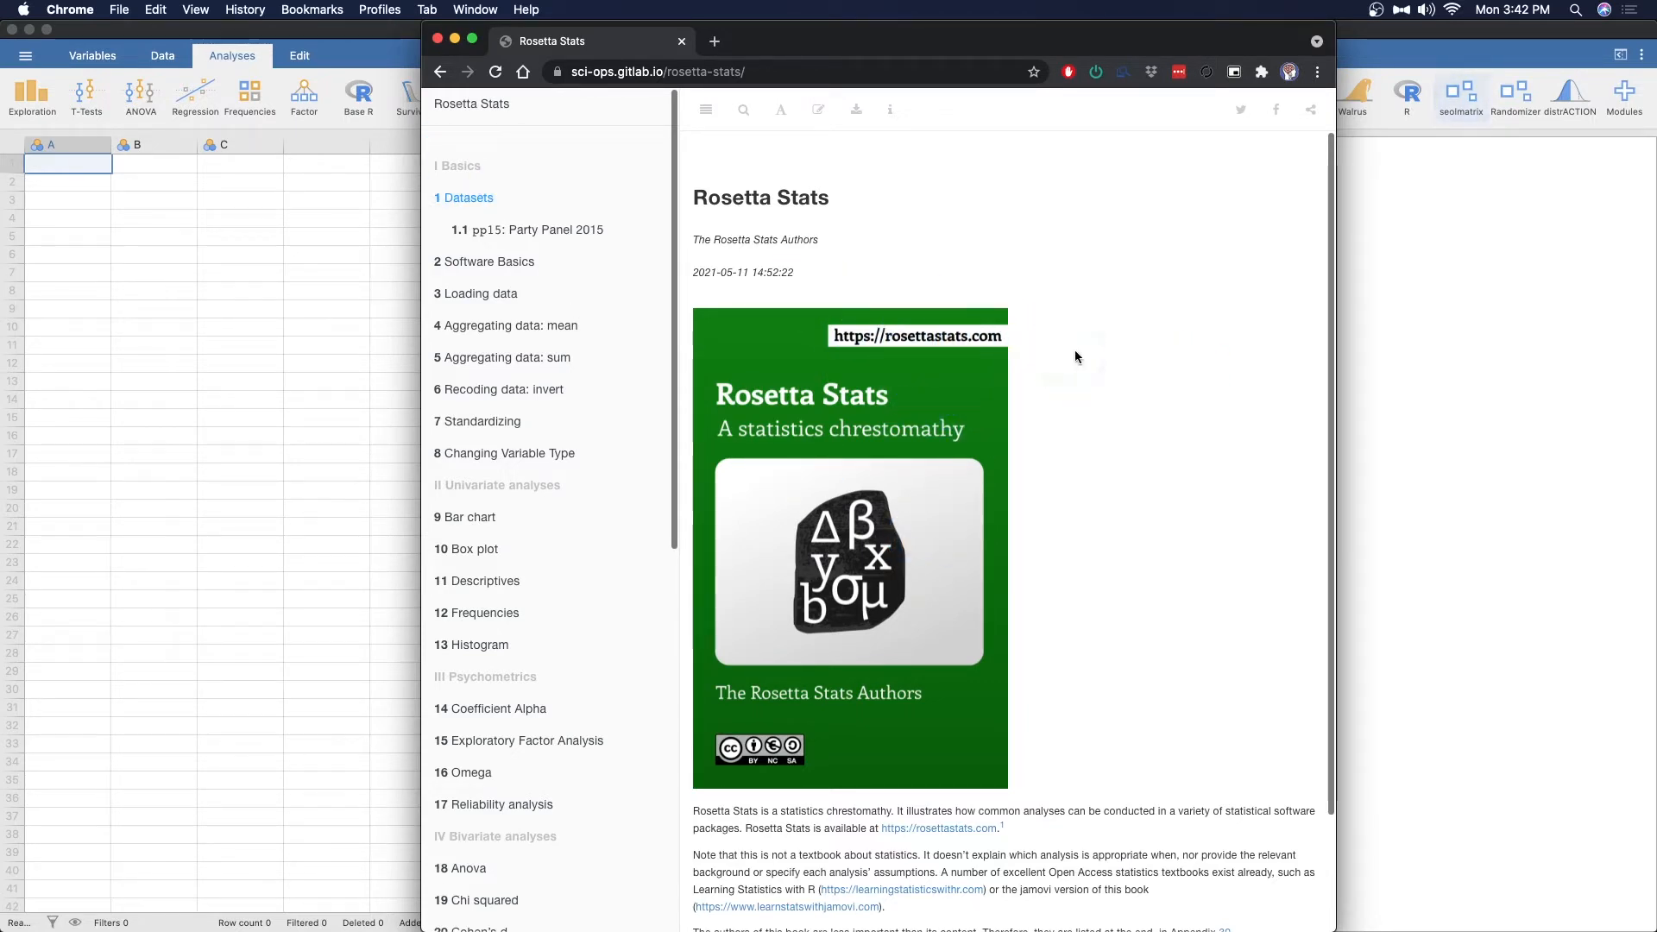
pyautogui.scroll(-3, 1104, 343)
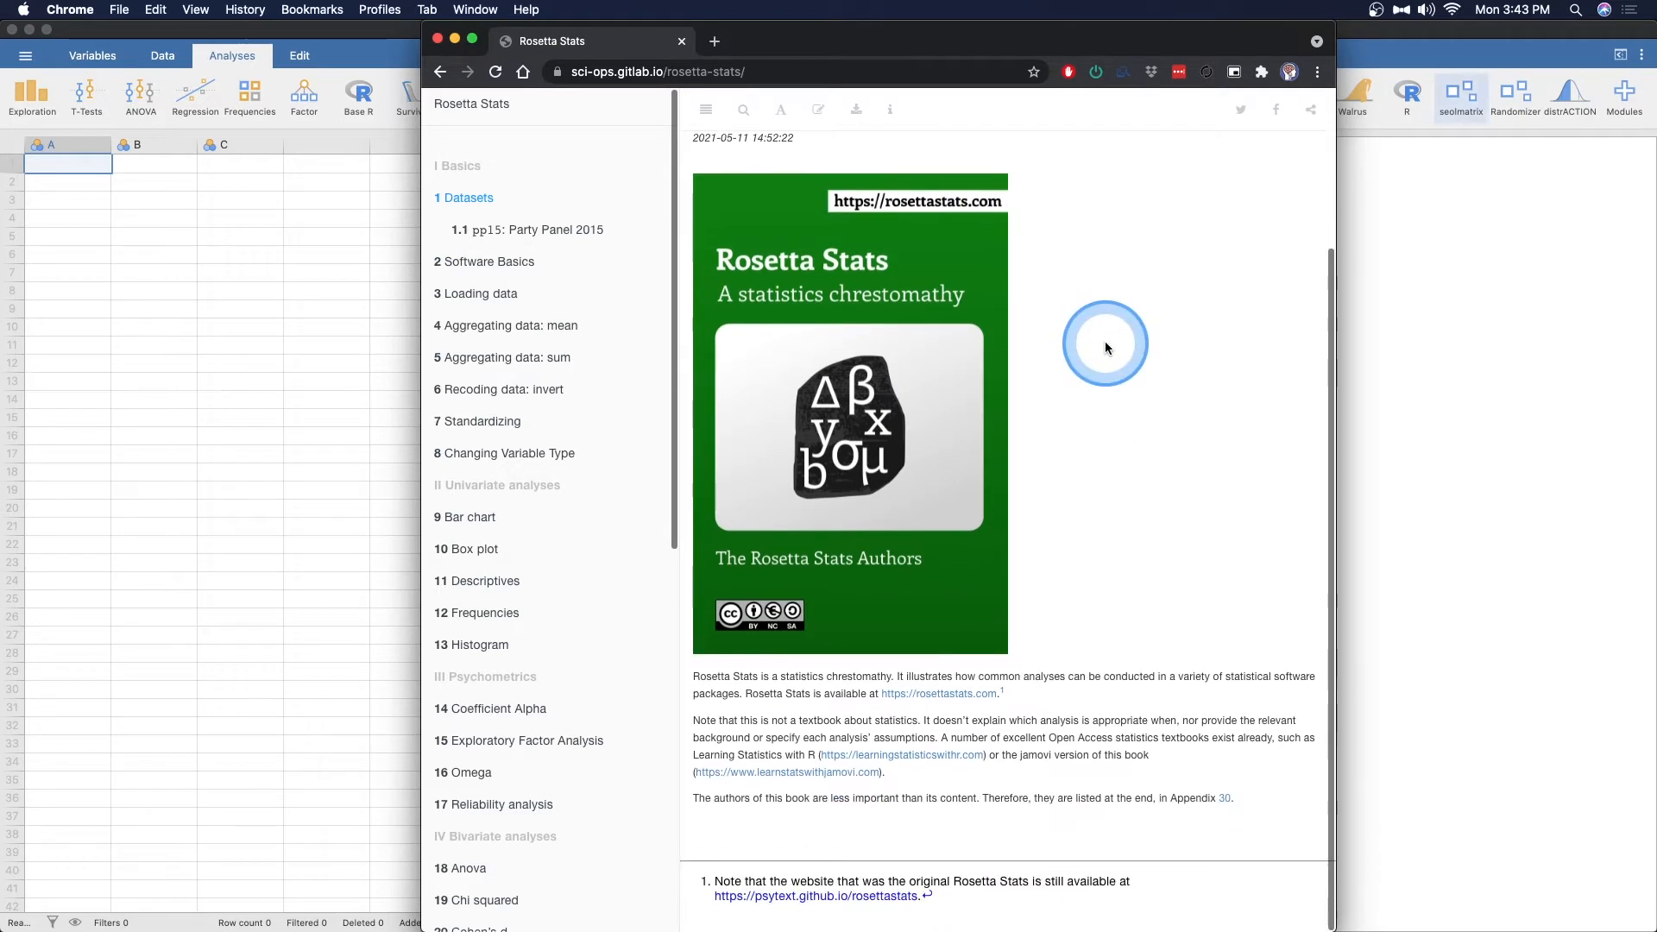
pyautogui.scroll(-10, 481, 289)
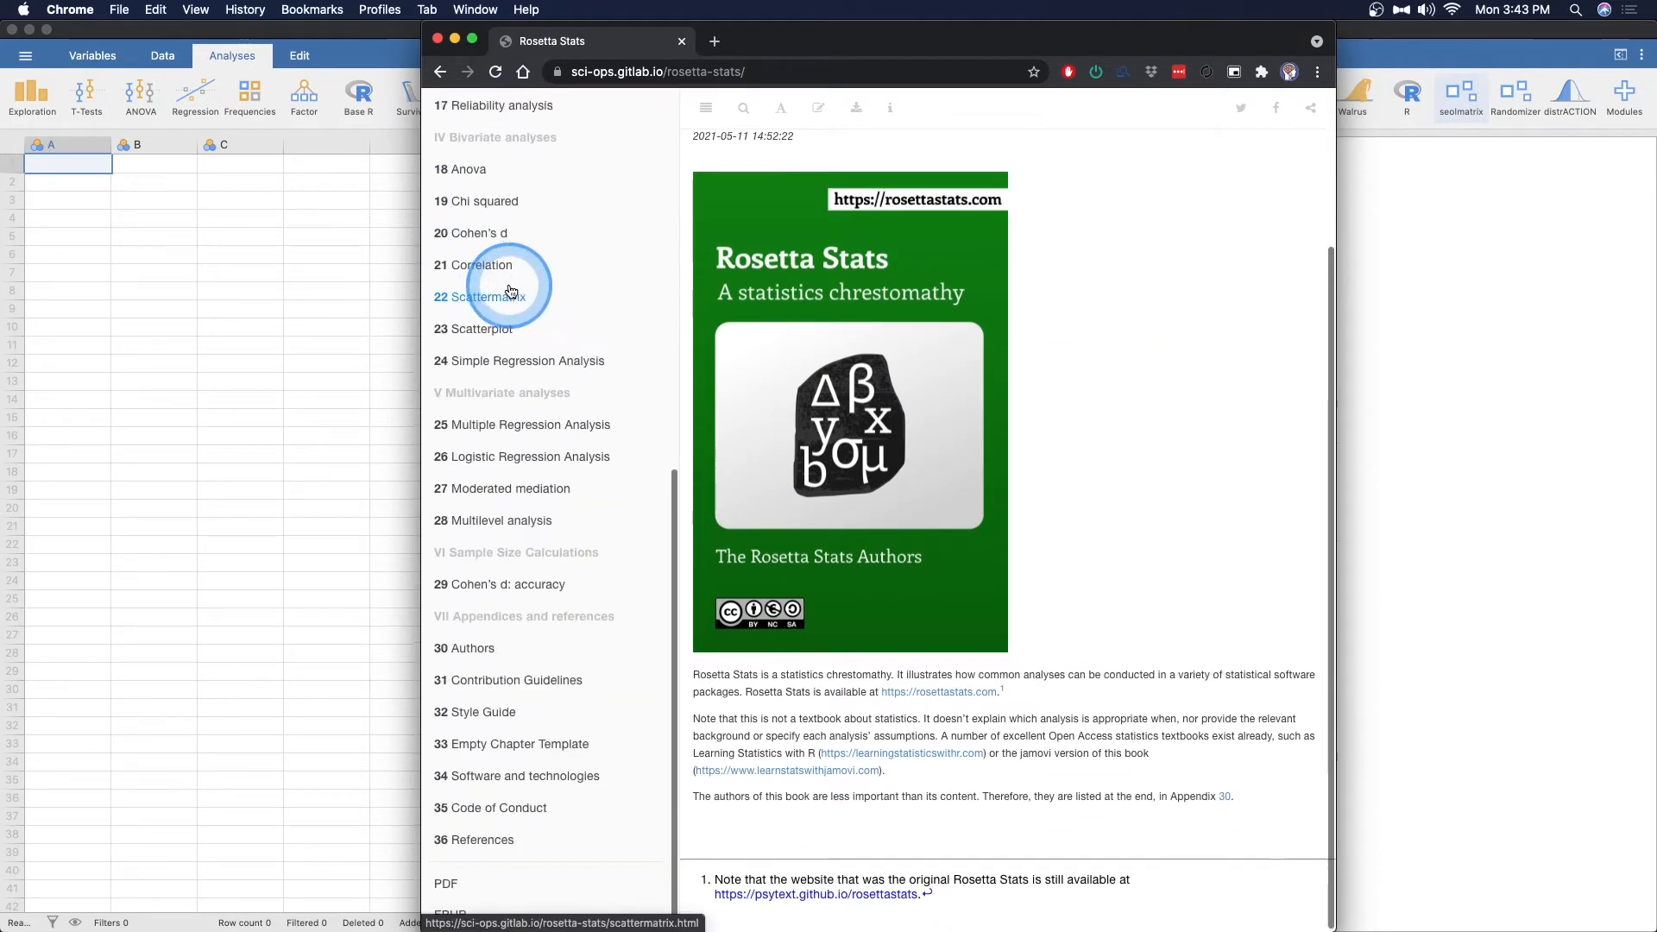
pyautogui.scroll(2, 512, 292)
pyautogui.scroll(8, 512, 291)
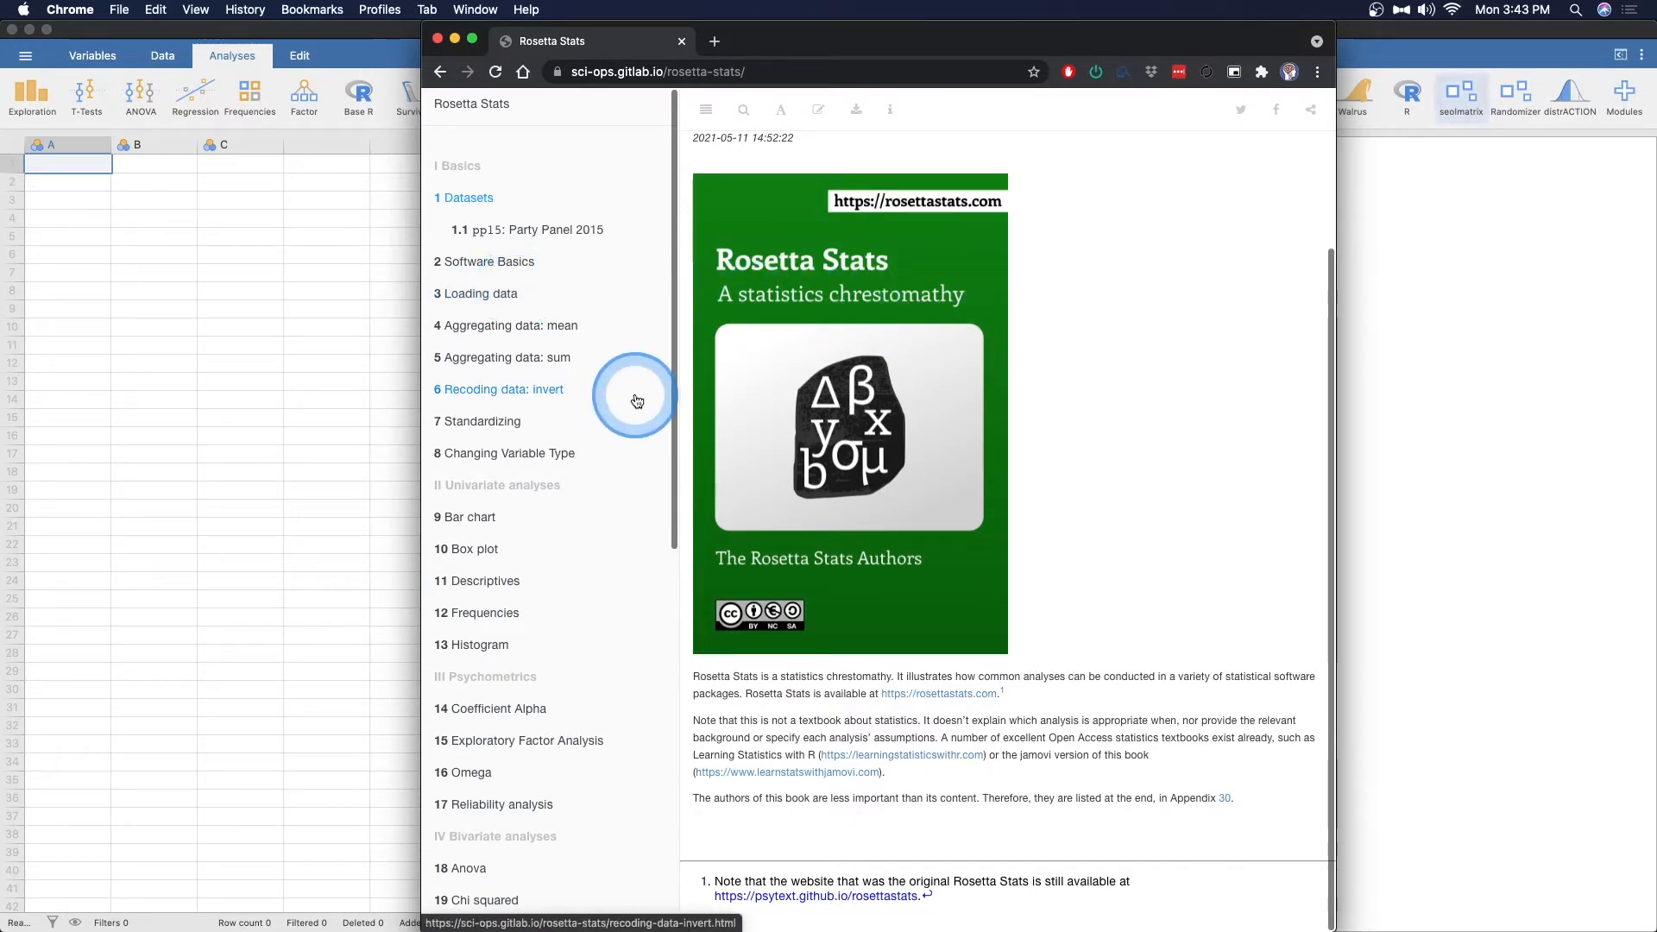
# - Open the Software Basics chapter of the book and look through its jamovi, R and SPSS sections
pyautogui.click(507, 266)
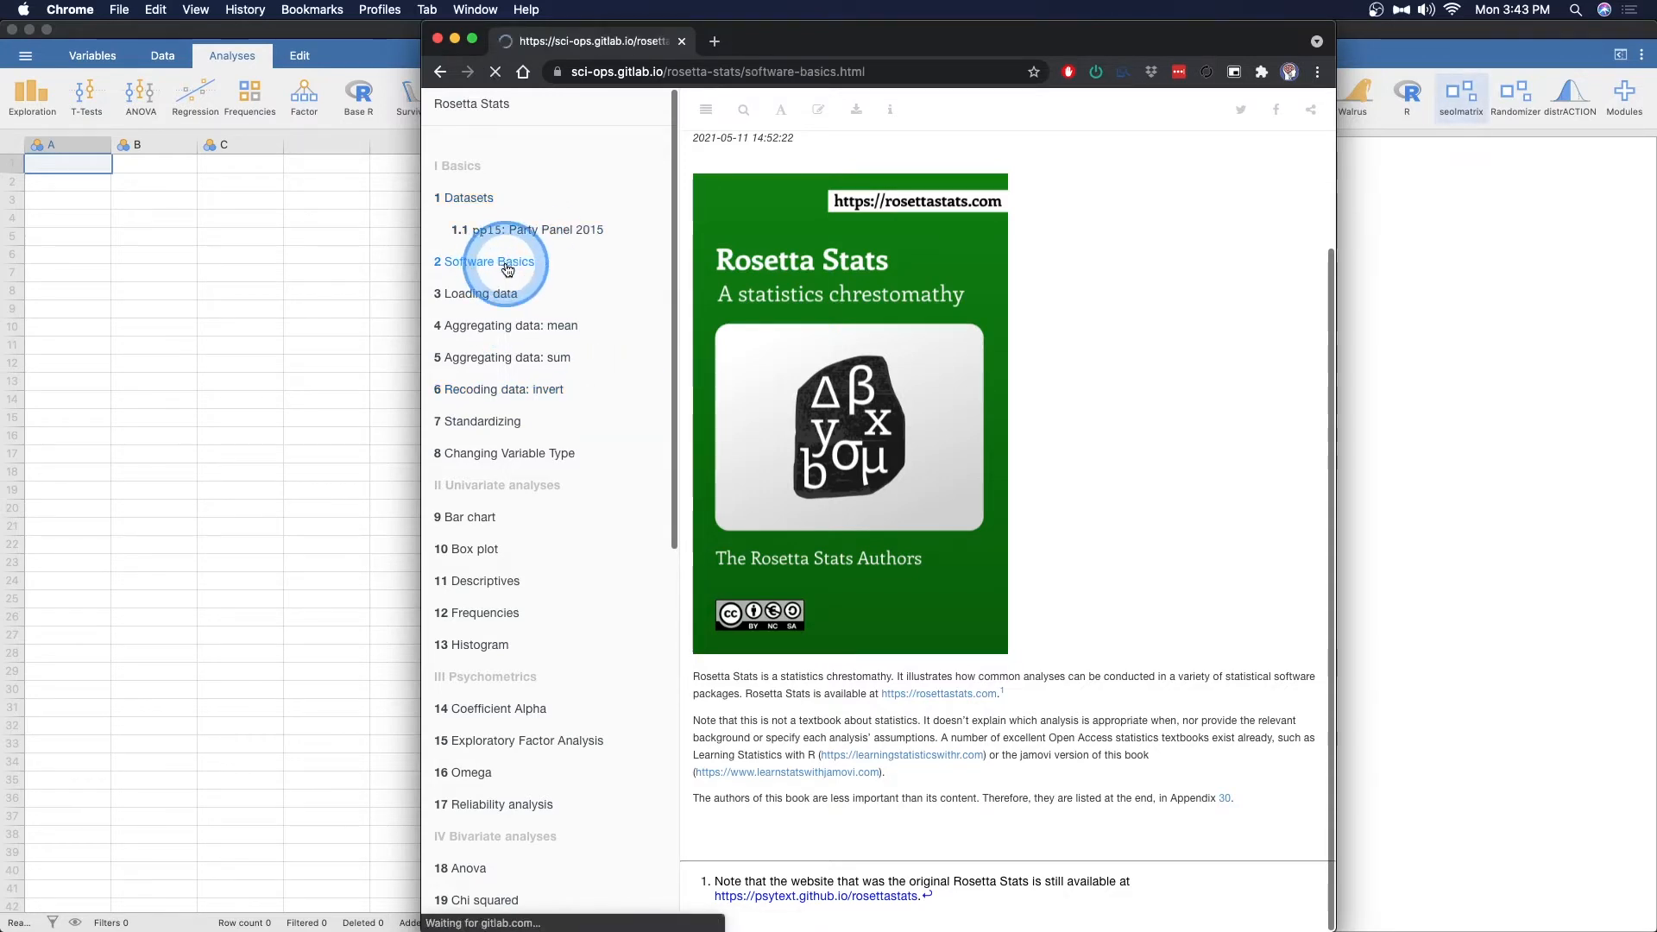
pyautogui.scroll(-5, 922, 324)
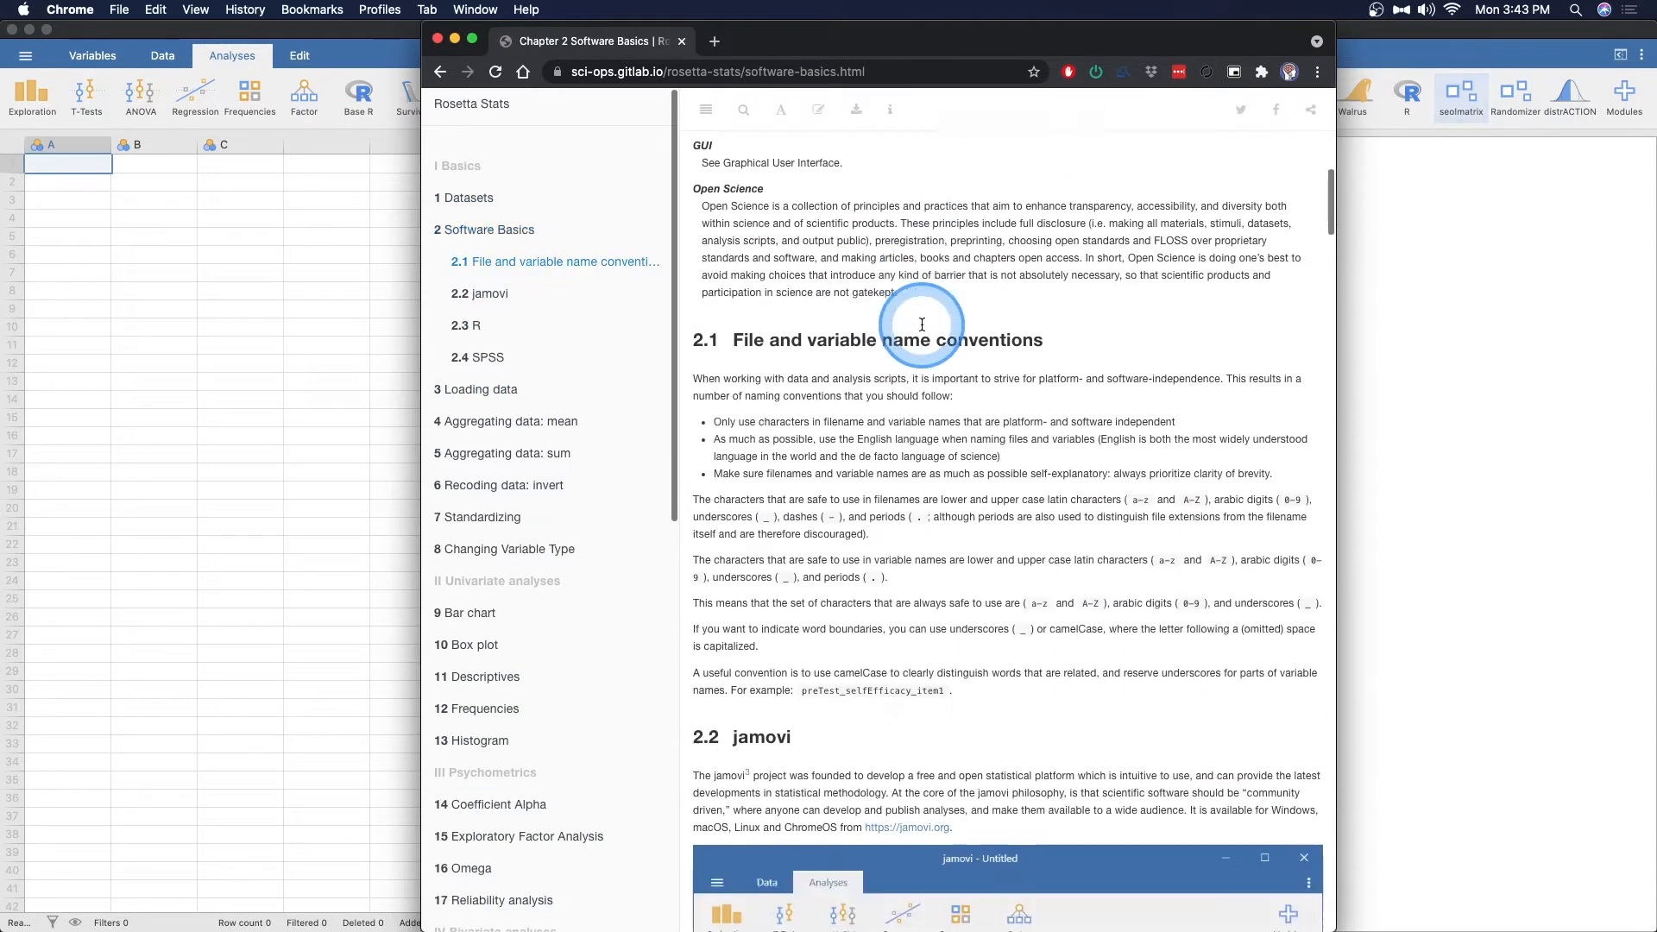
pyautogui.scroll(-9, 922, 324)
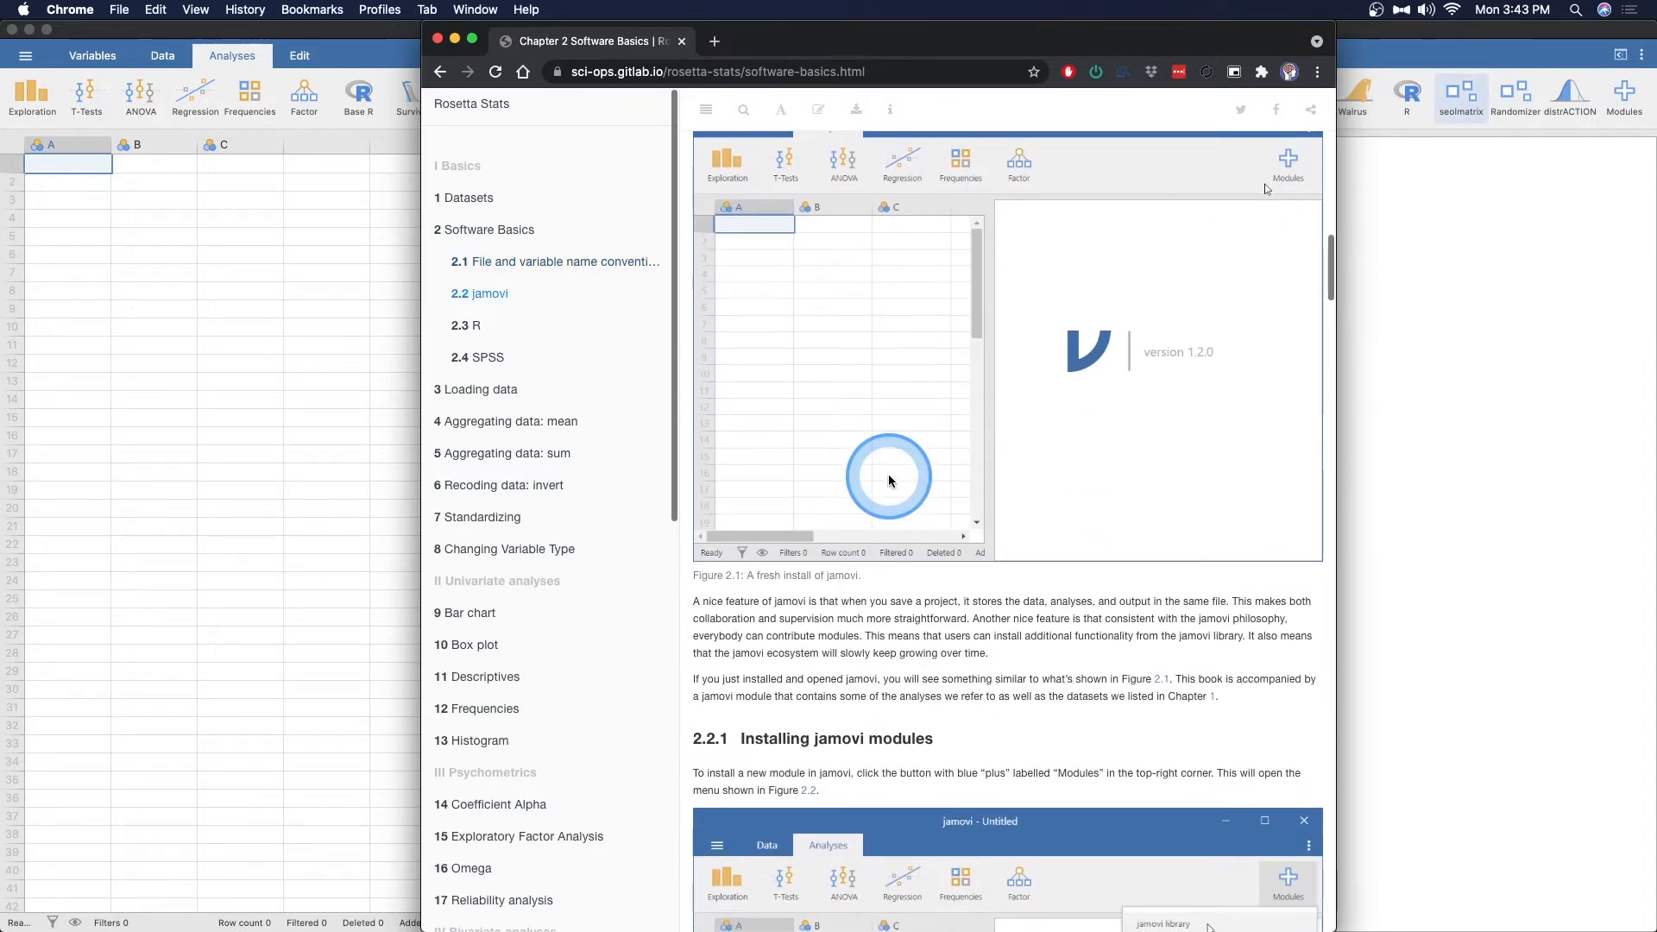
pyautogui.click(470, 325)
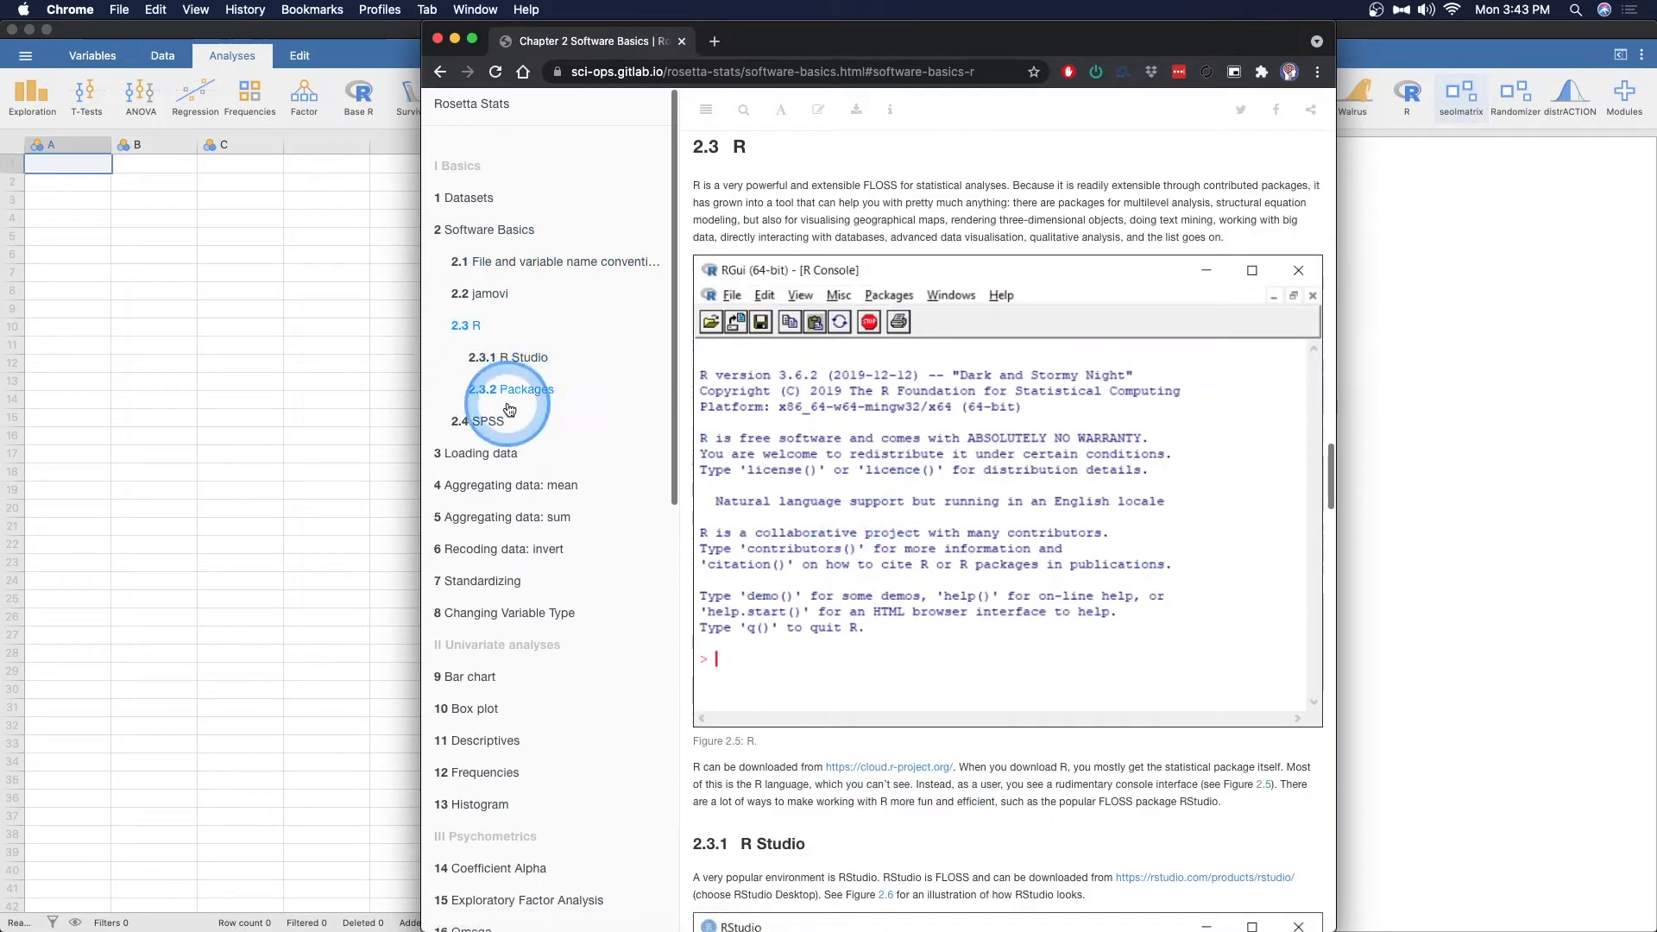
pyautogui.click(567, 421)
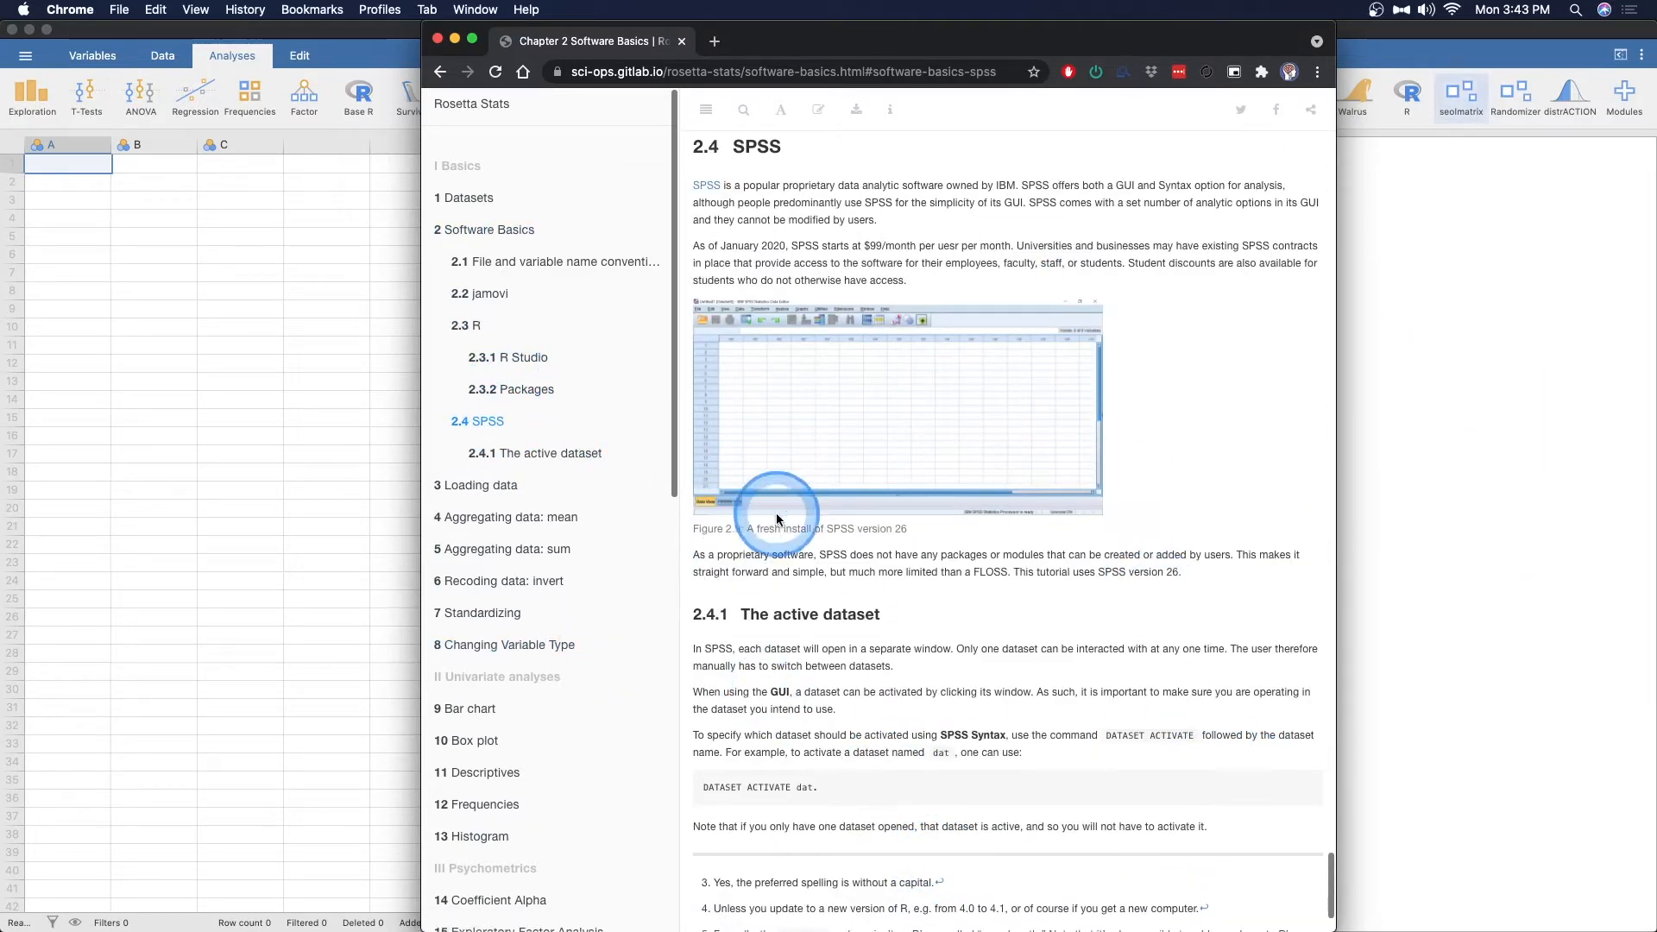
# - Open the Box plot chapter and look over the remaining chapters in the book's table of contents
pyautogui.scroll(-5, 552, 518)
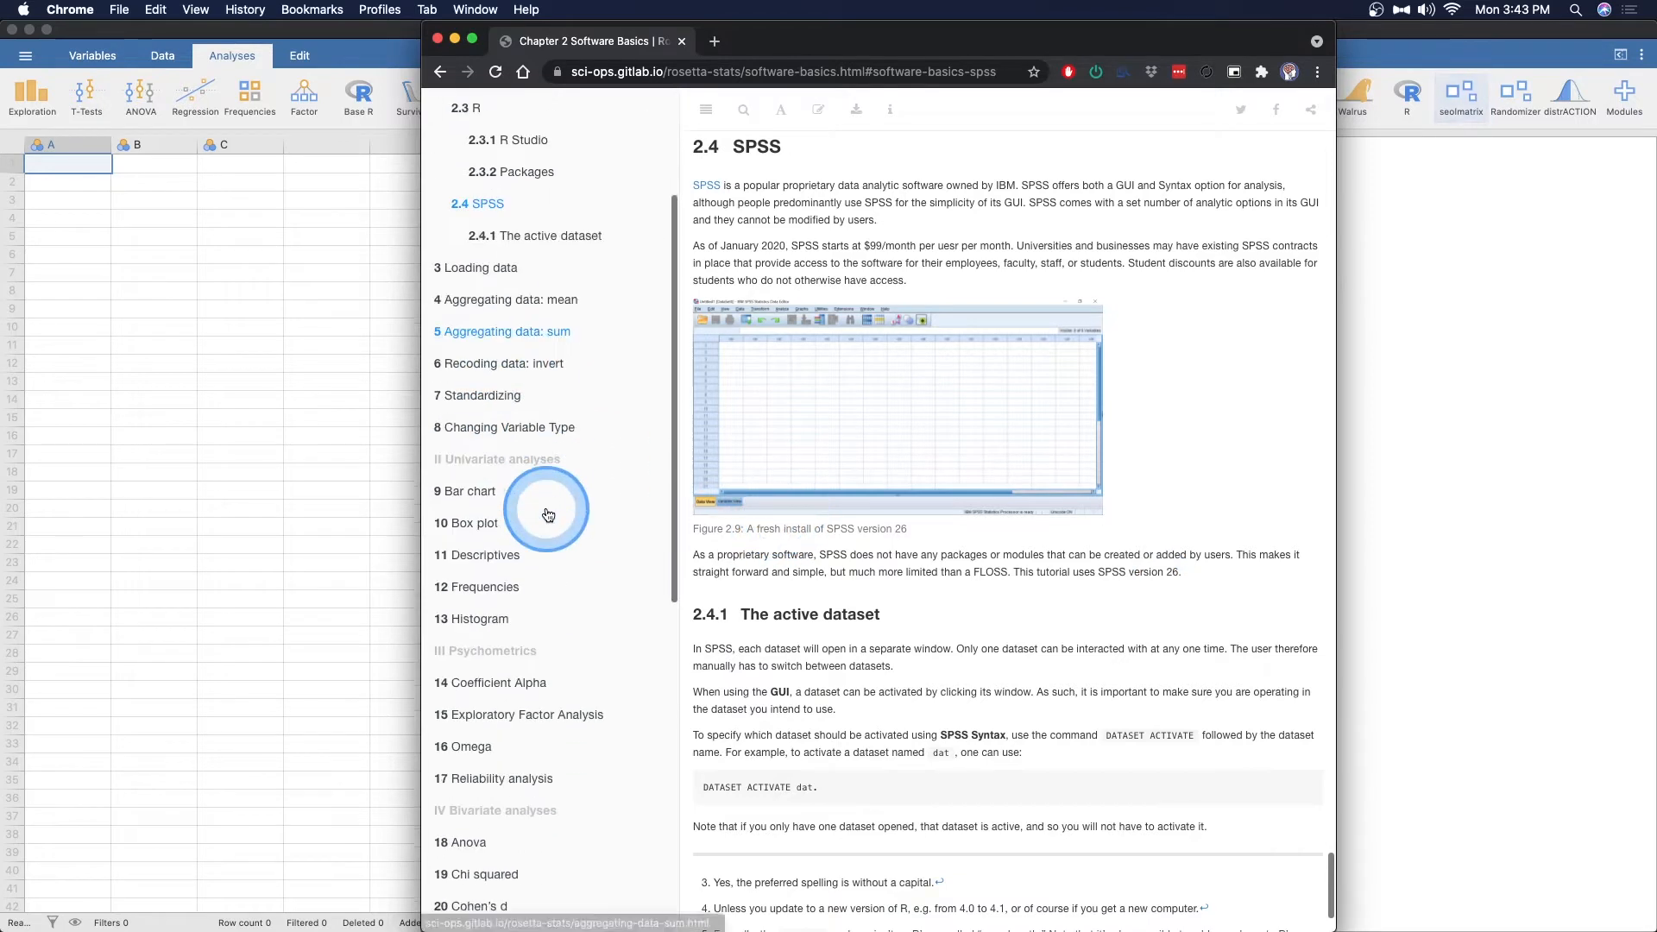
pyautogui.click(535, 520)
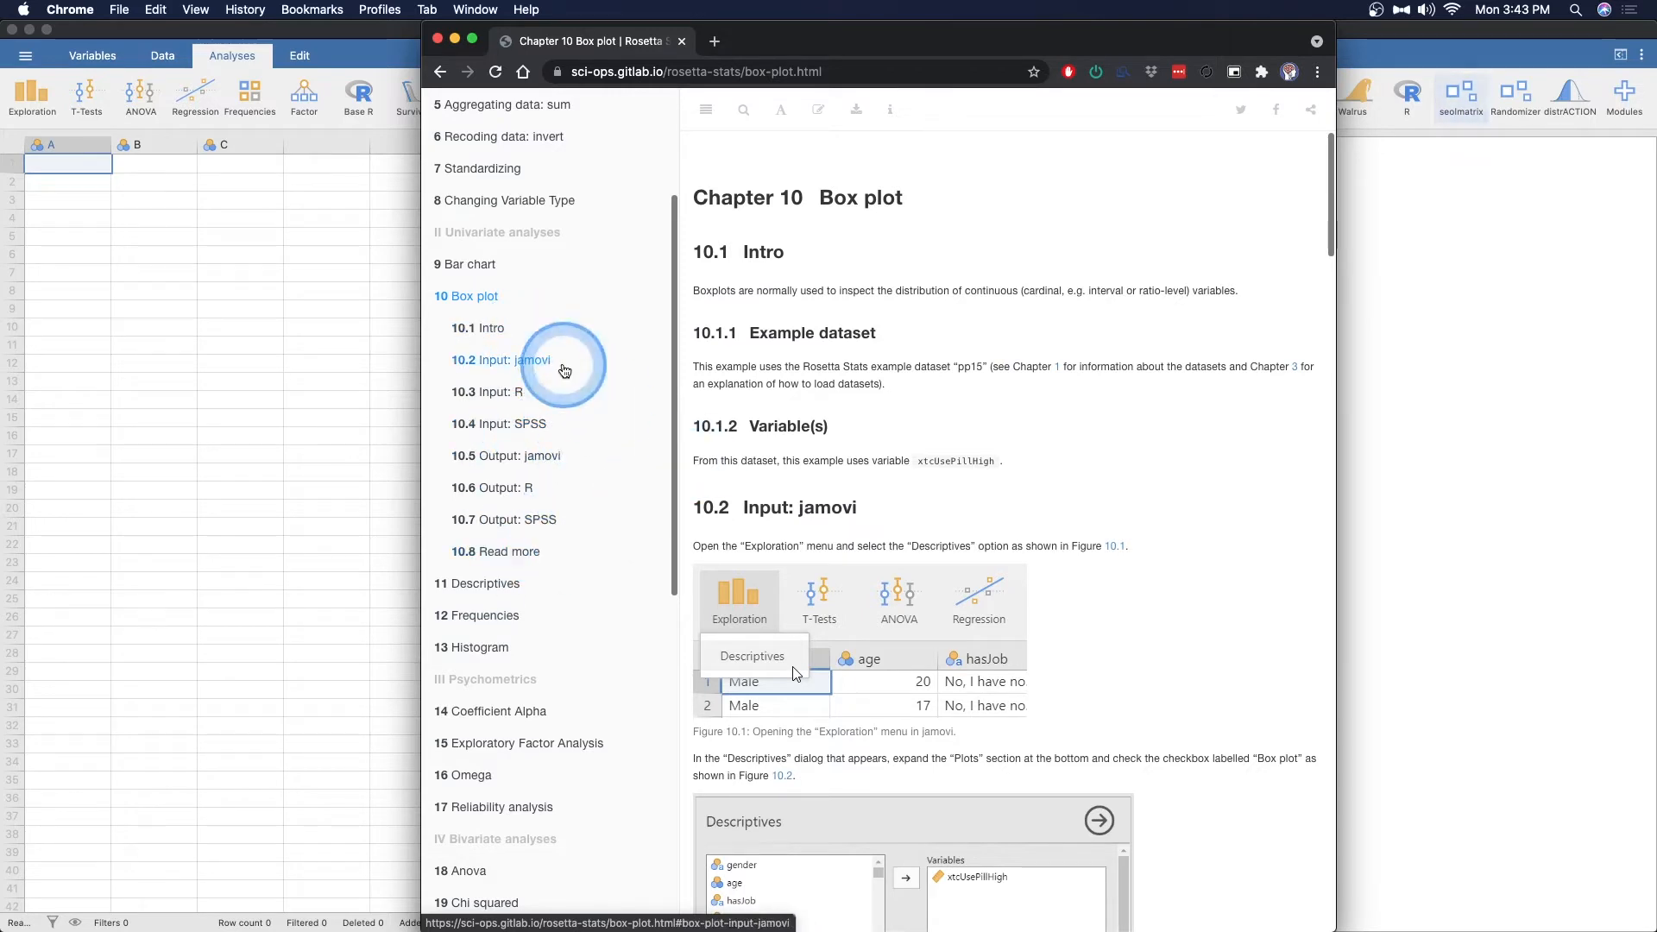
pyautogui.scroll(-10, 547, 555)
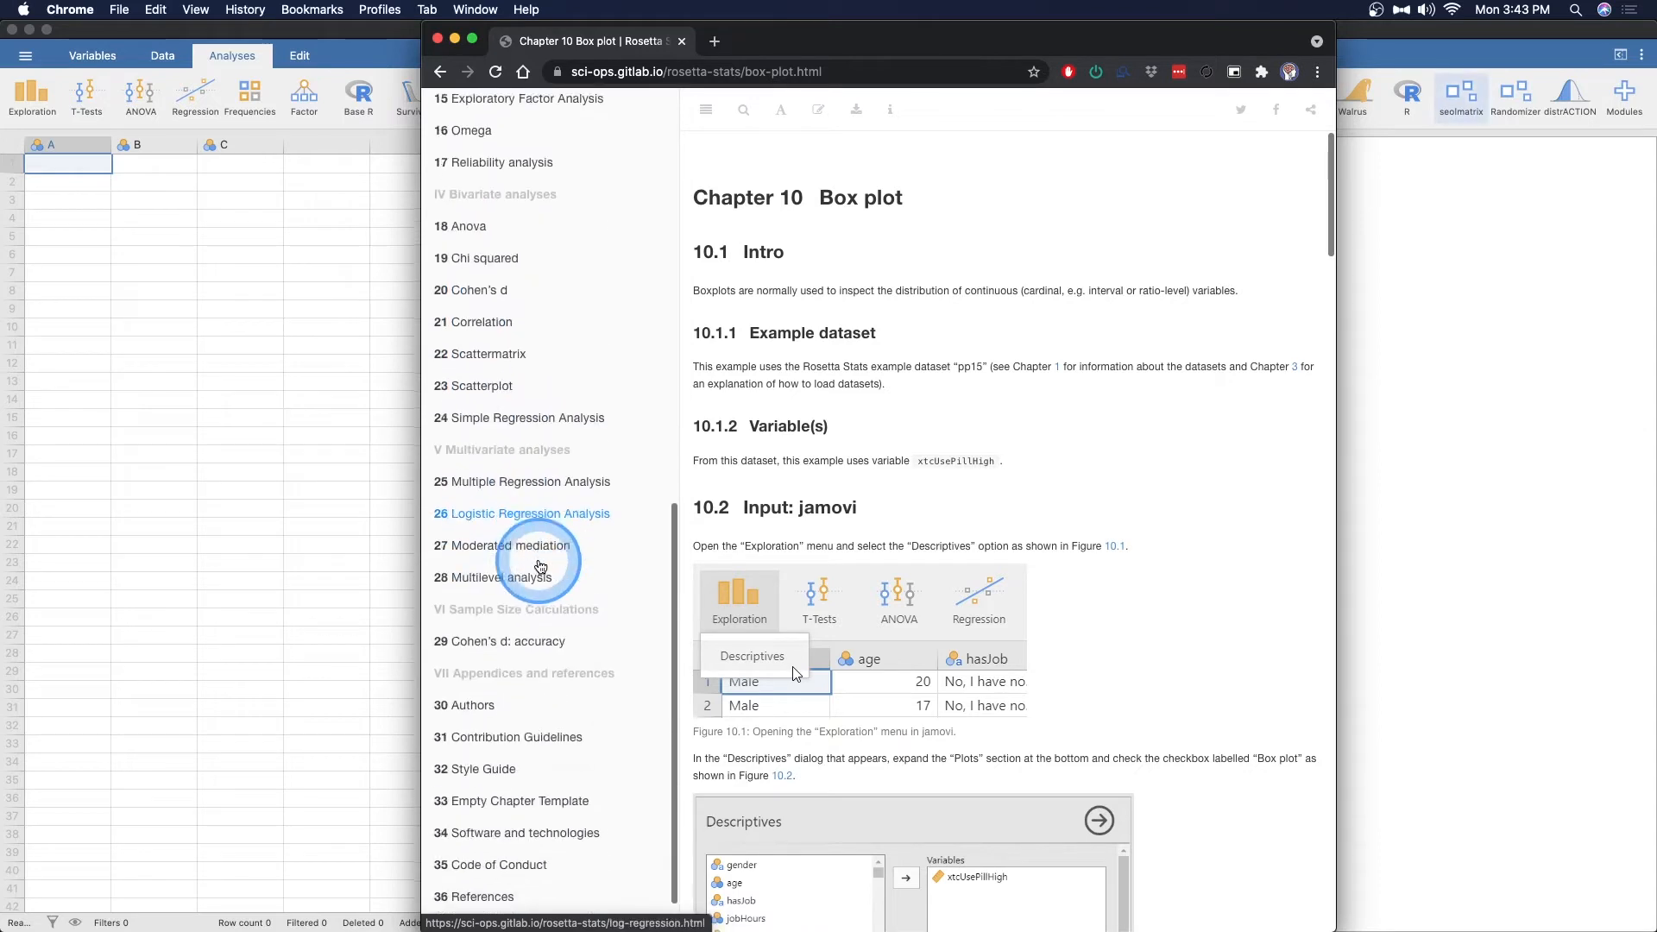
pyautogui.scroll(-2, 541, 566)
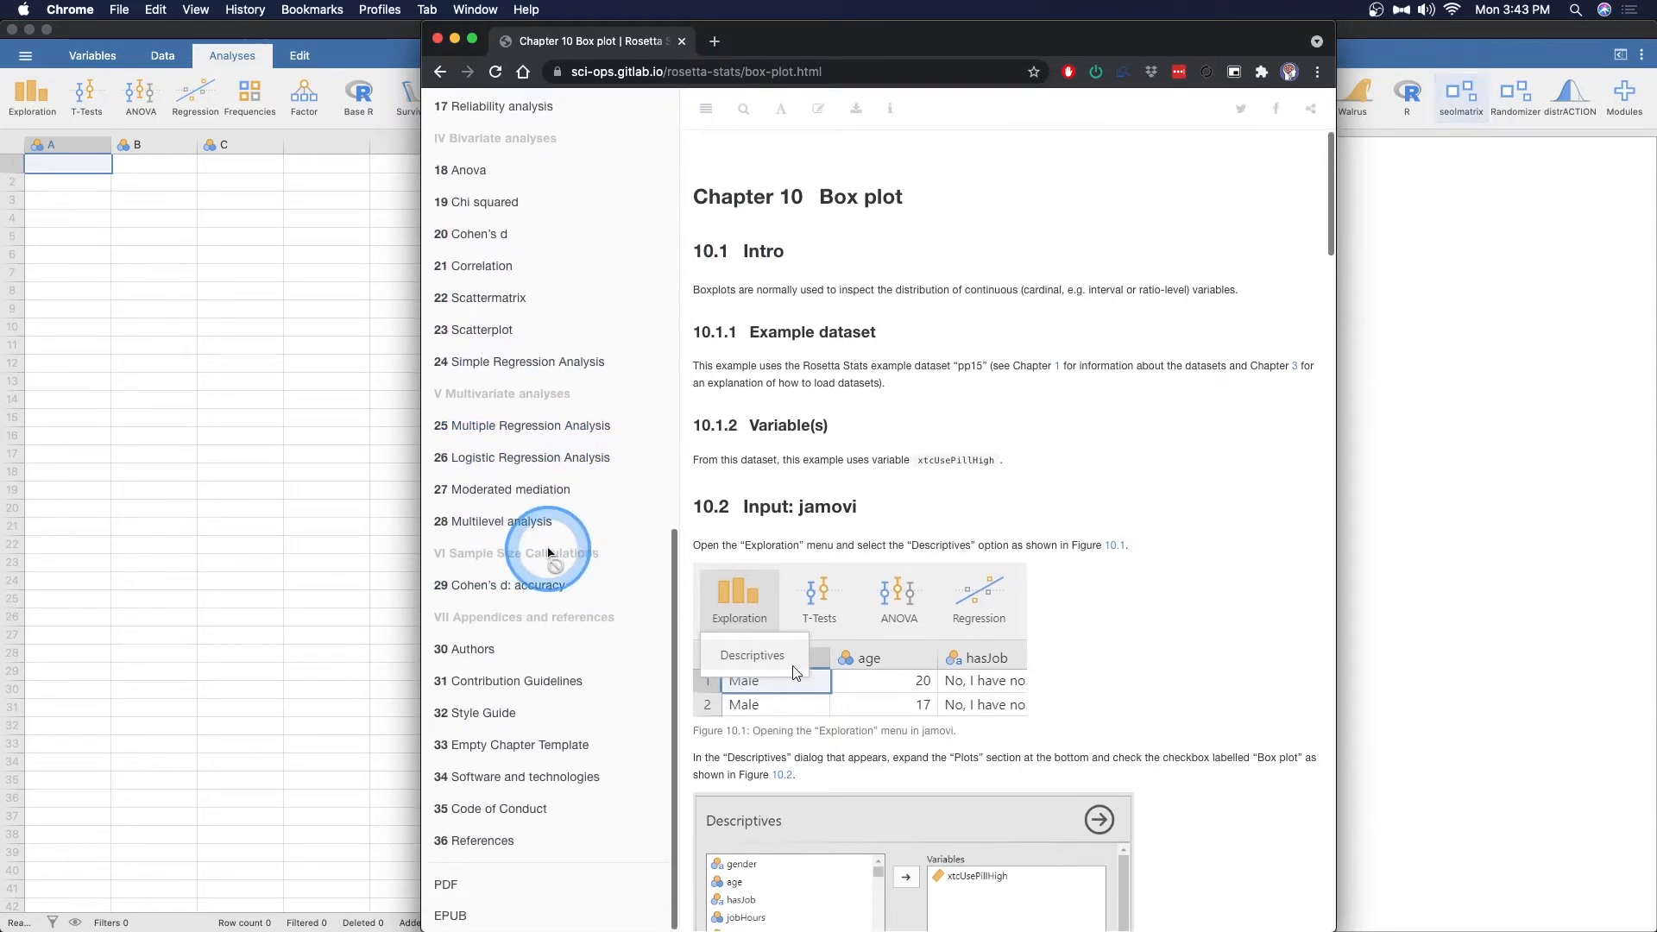
# - Open the chapter "Cohen's d: accuracy" and skim its input and output sections
pyautogui.click(518, 585)
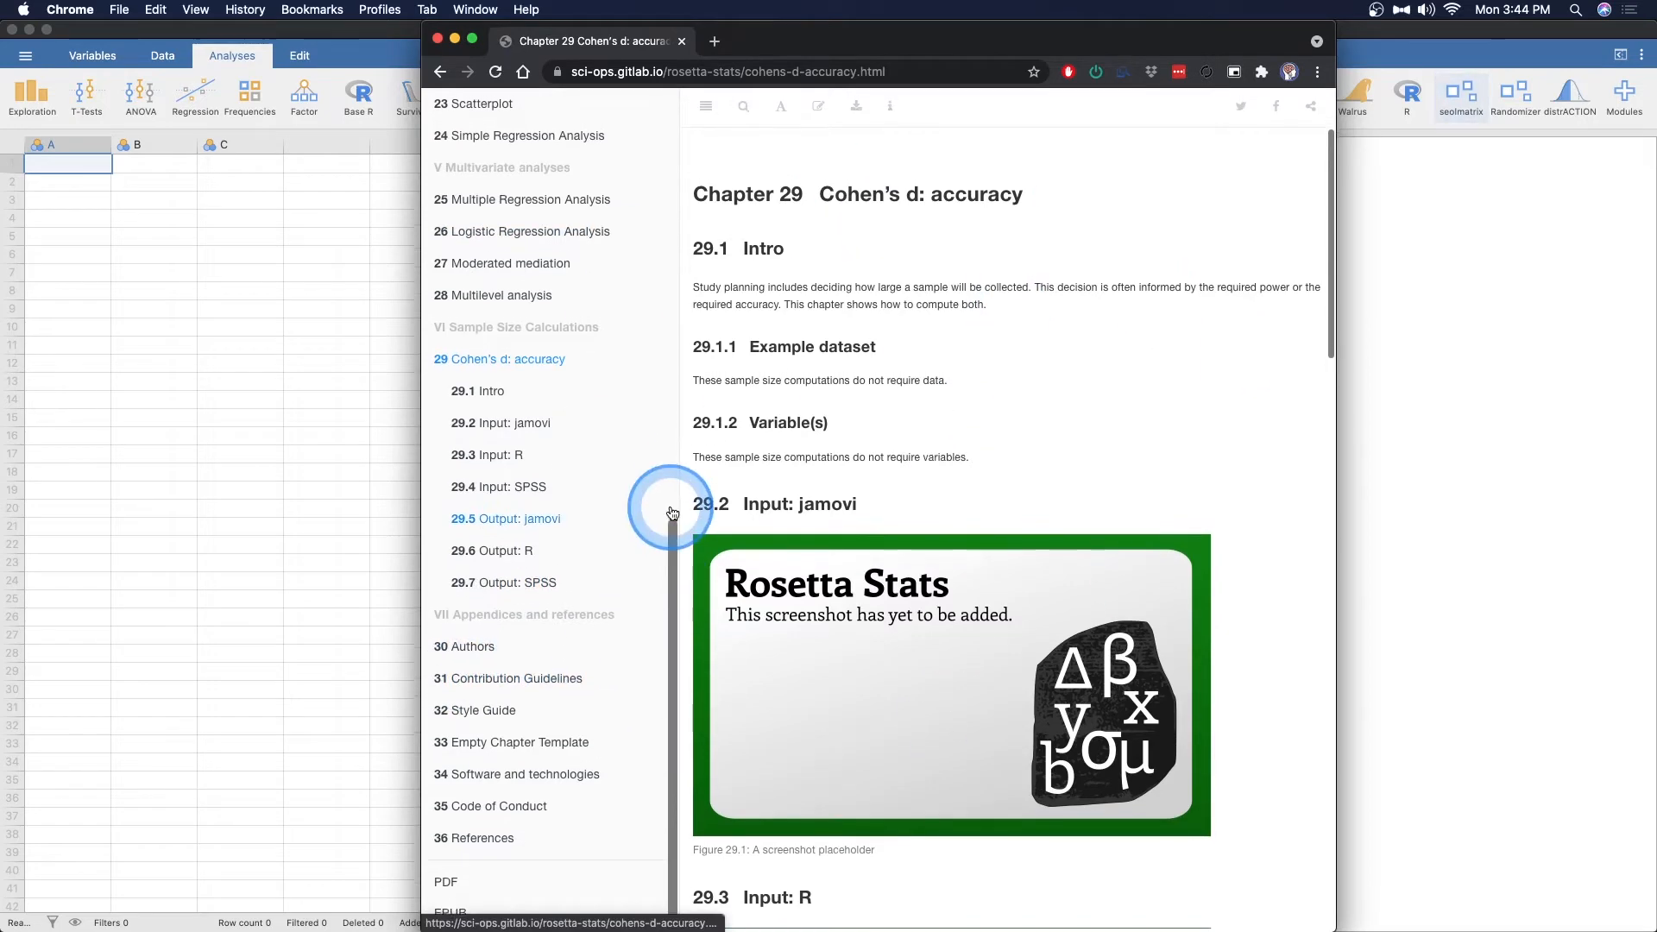
pyautogui.scroll(-20, 1100, 424)
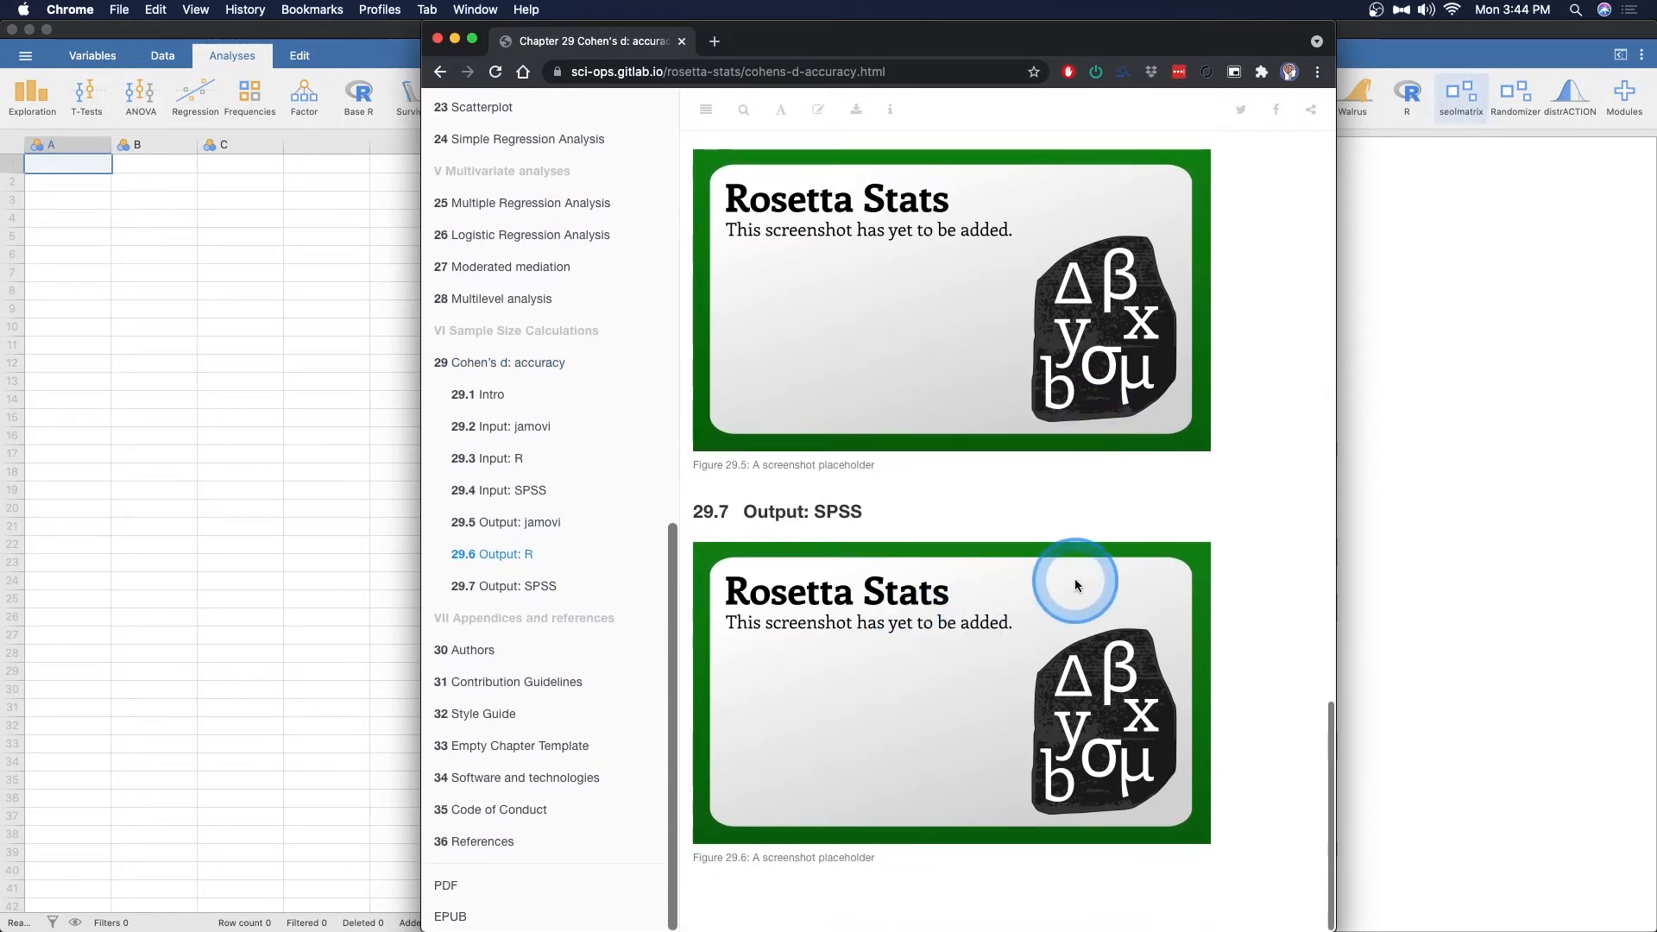
pyautogui.scroll(20, 1077, 585)
pyautogui.scroll(-3, 1127, 572)
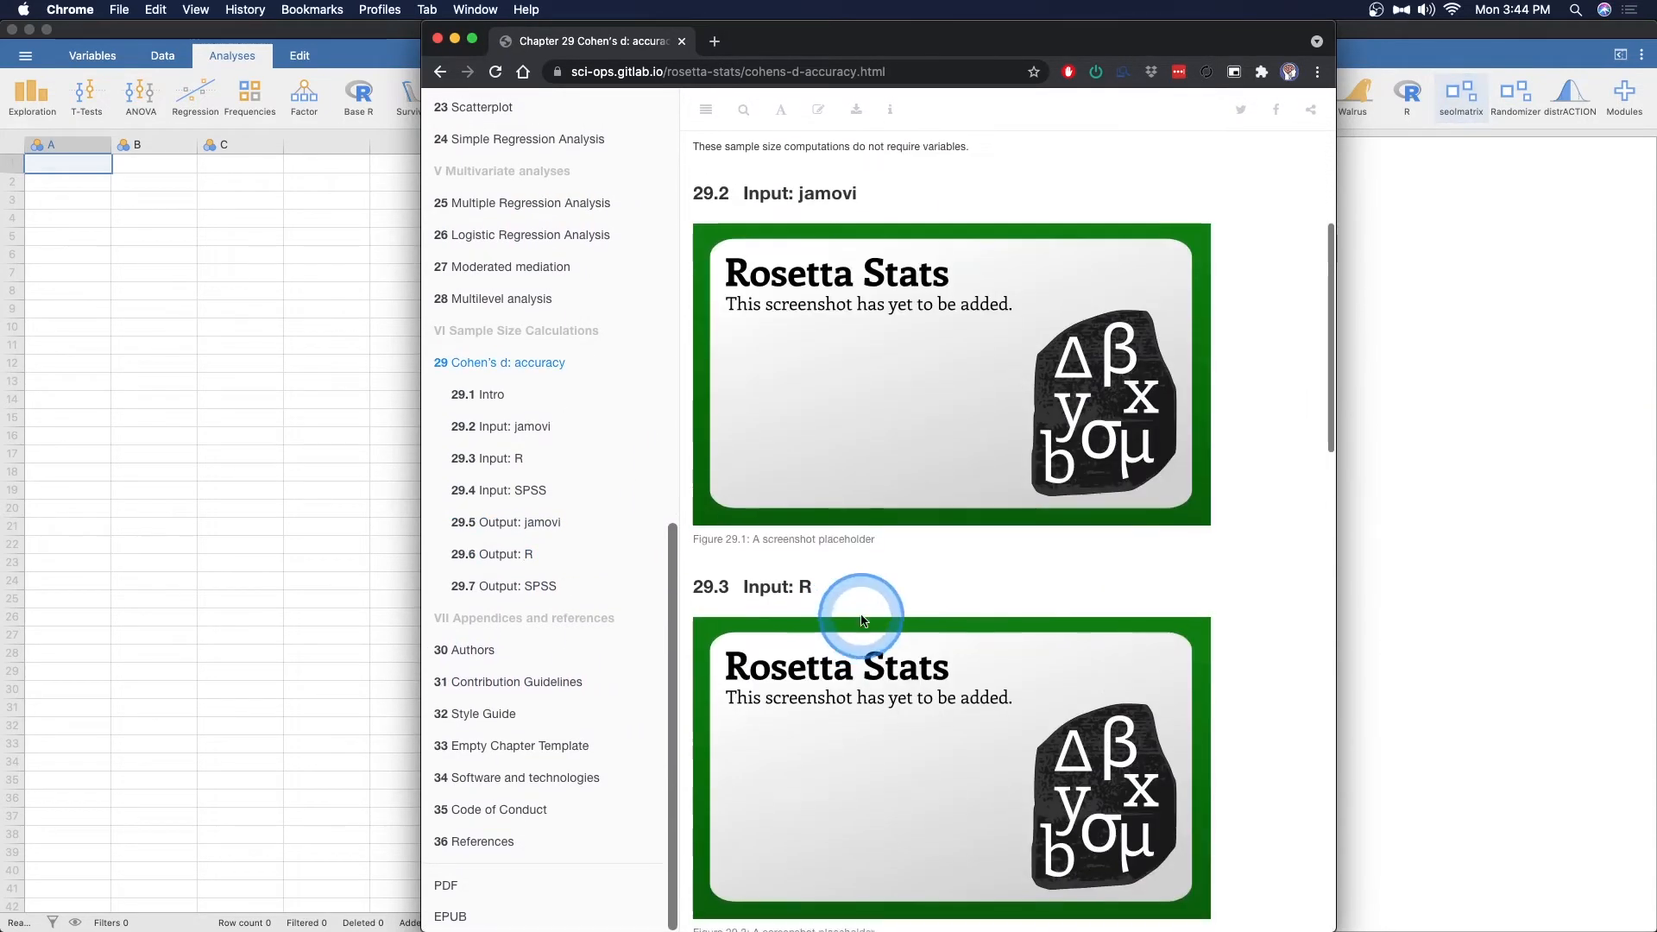
pyautogui.scroll(-15, 863, 620)
pyautogui.scroll(12, 943, 581)
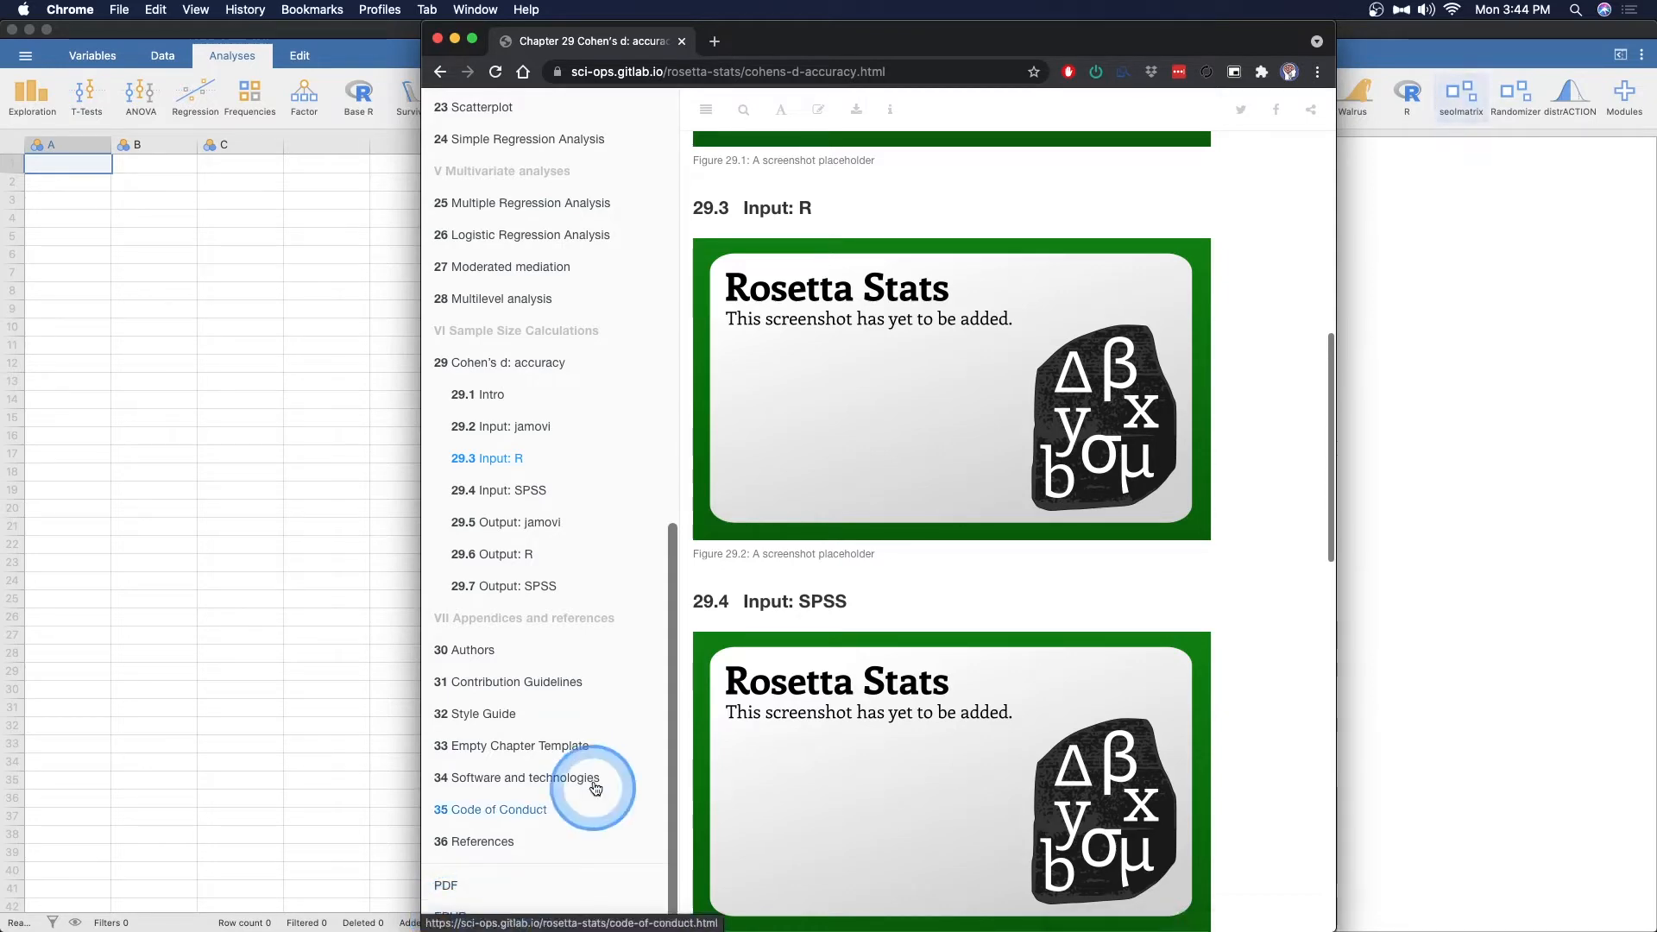
# - Open the Exploratory Factor Analysis chapter and examine its illustrated jamovi instructions
pyautogui.scroll(10, 592, 784)
pyautogui.click(448, 502)
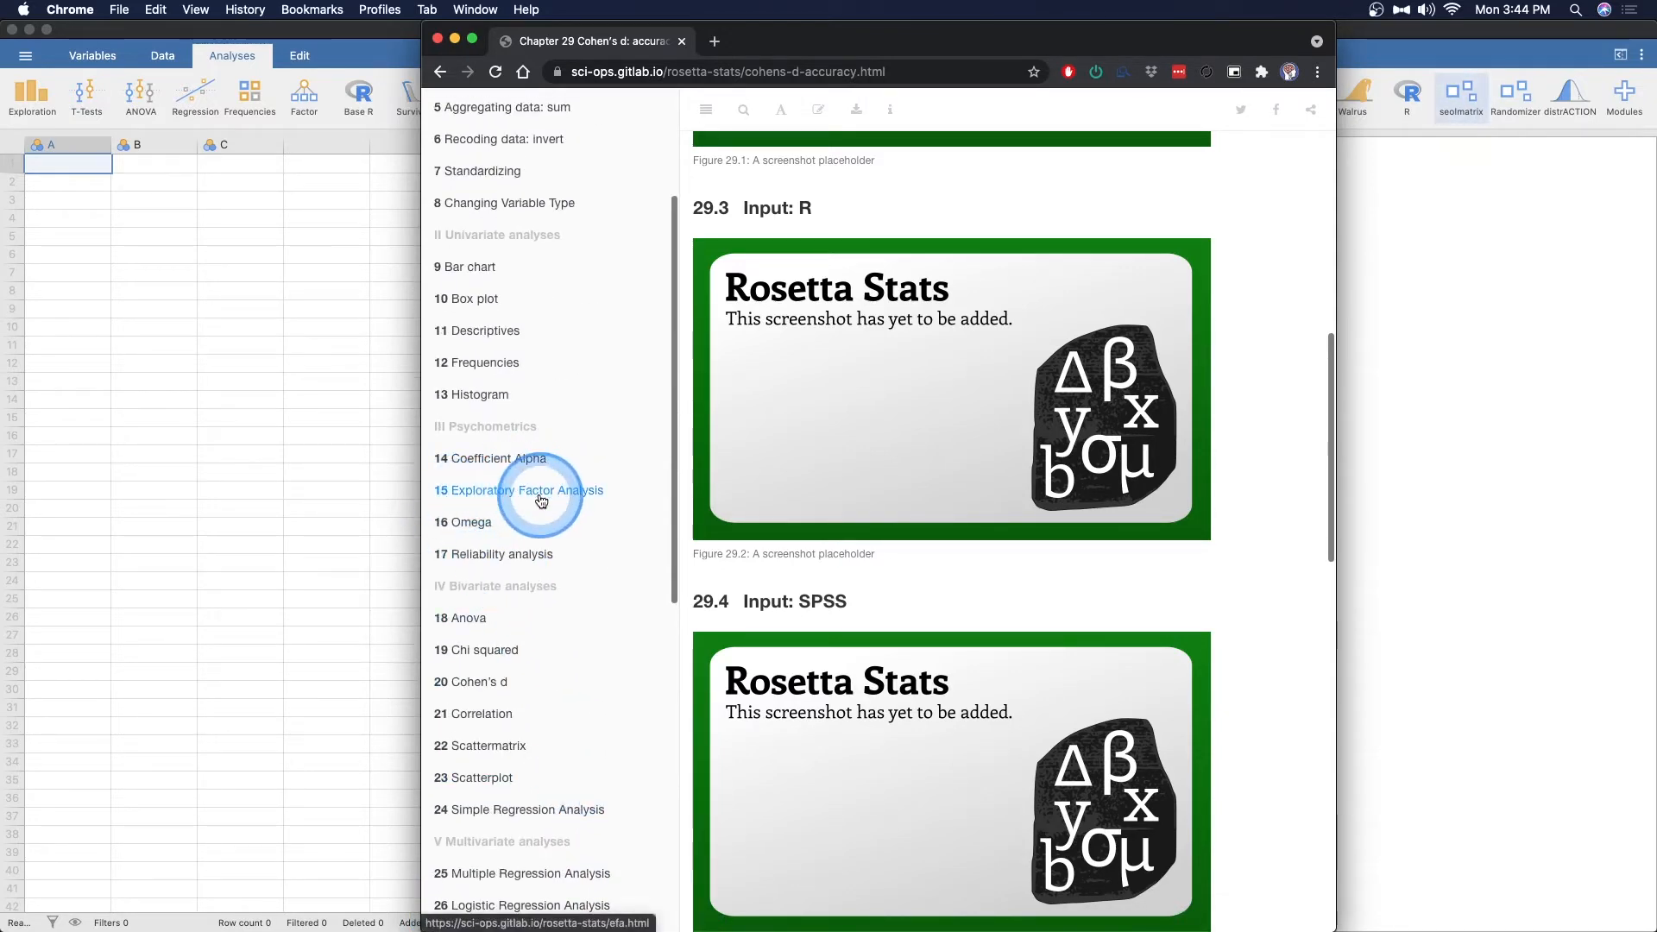
pyautogui.scroll(-10, 981, 470)
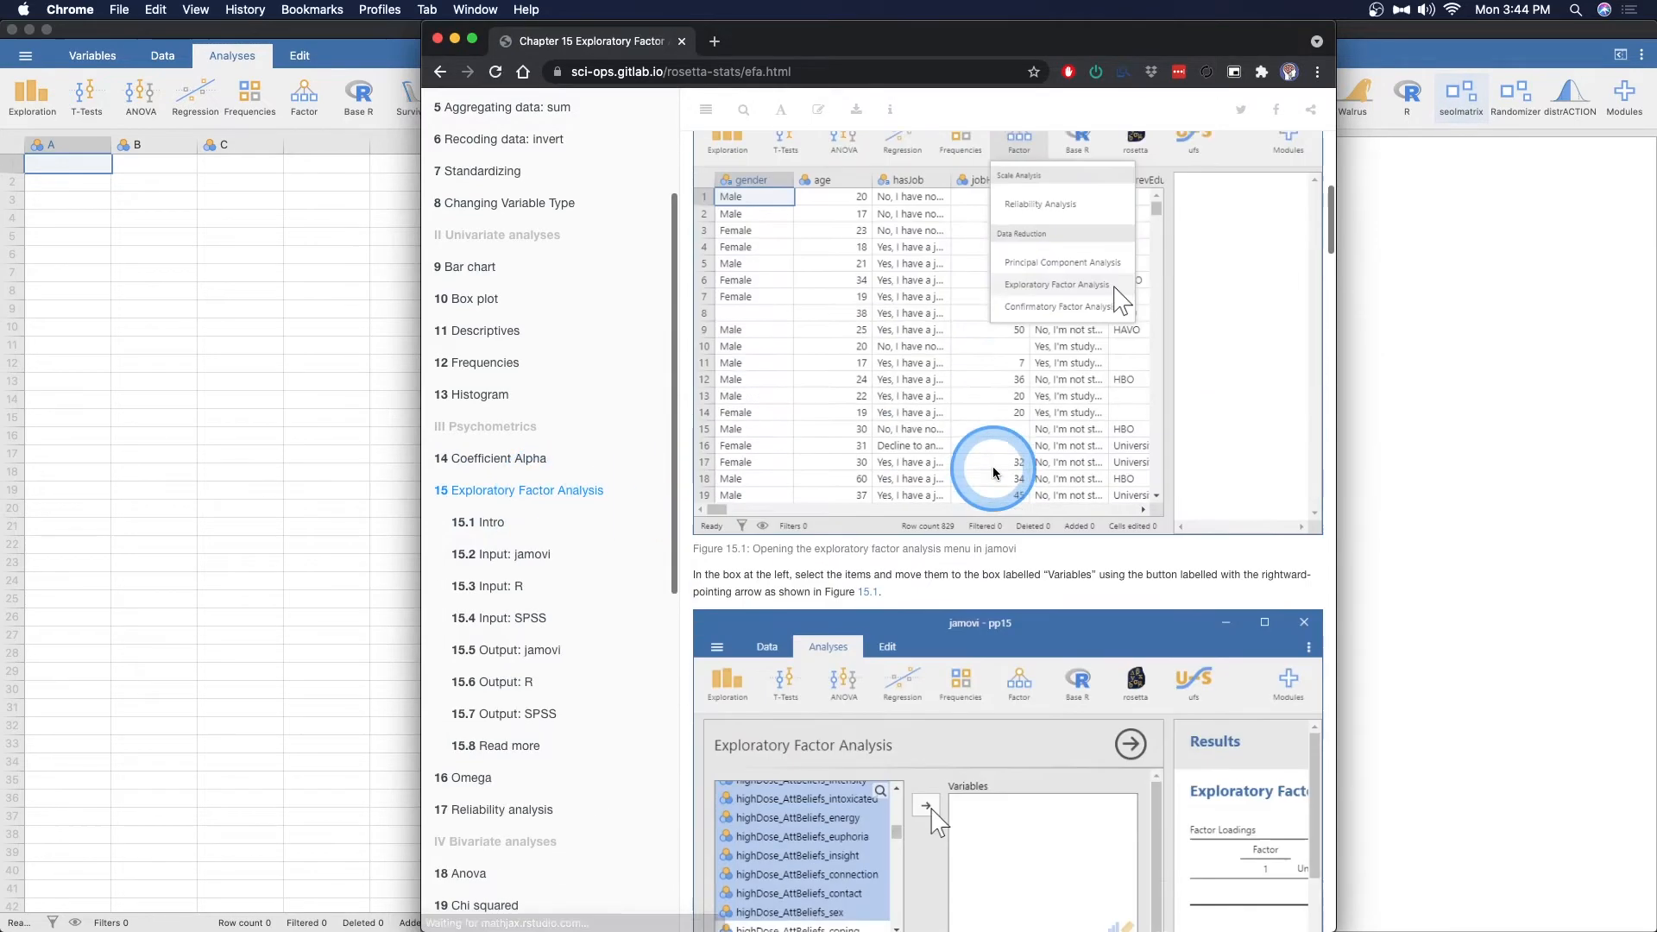
pyautogui.scroll(-3, 573, 462)
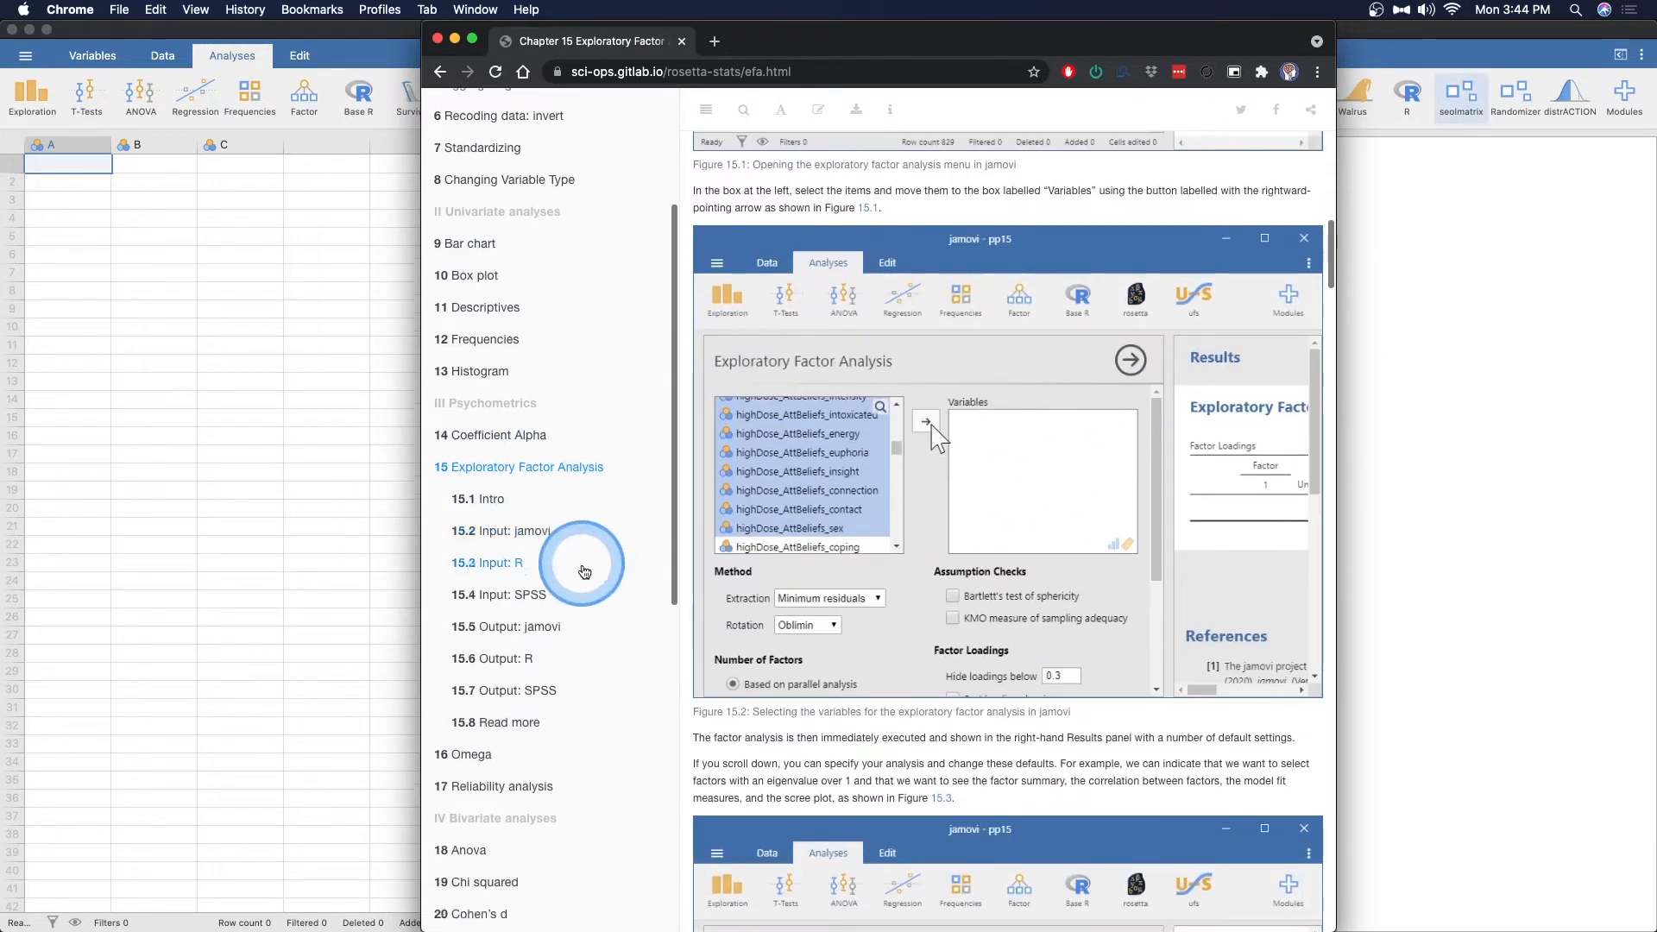
pyautogui.scroll(10, 980, 507)
pyautogui.scroll(2, 992, 509)
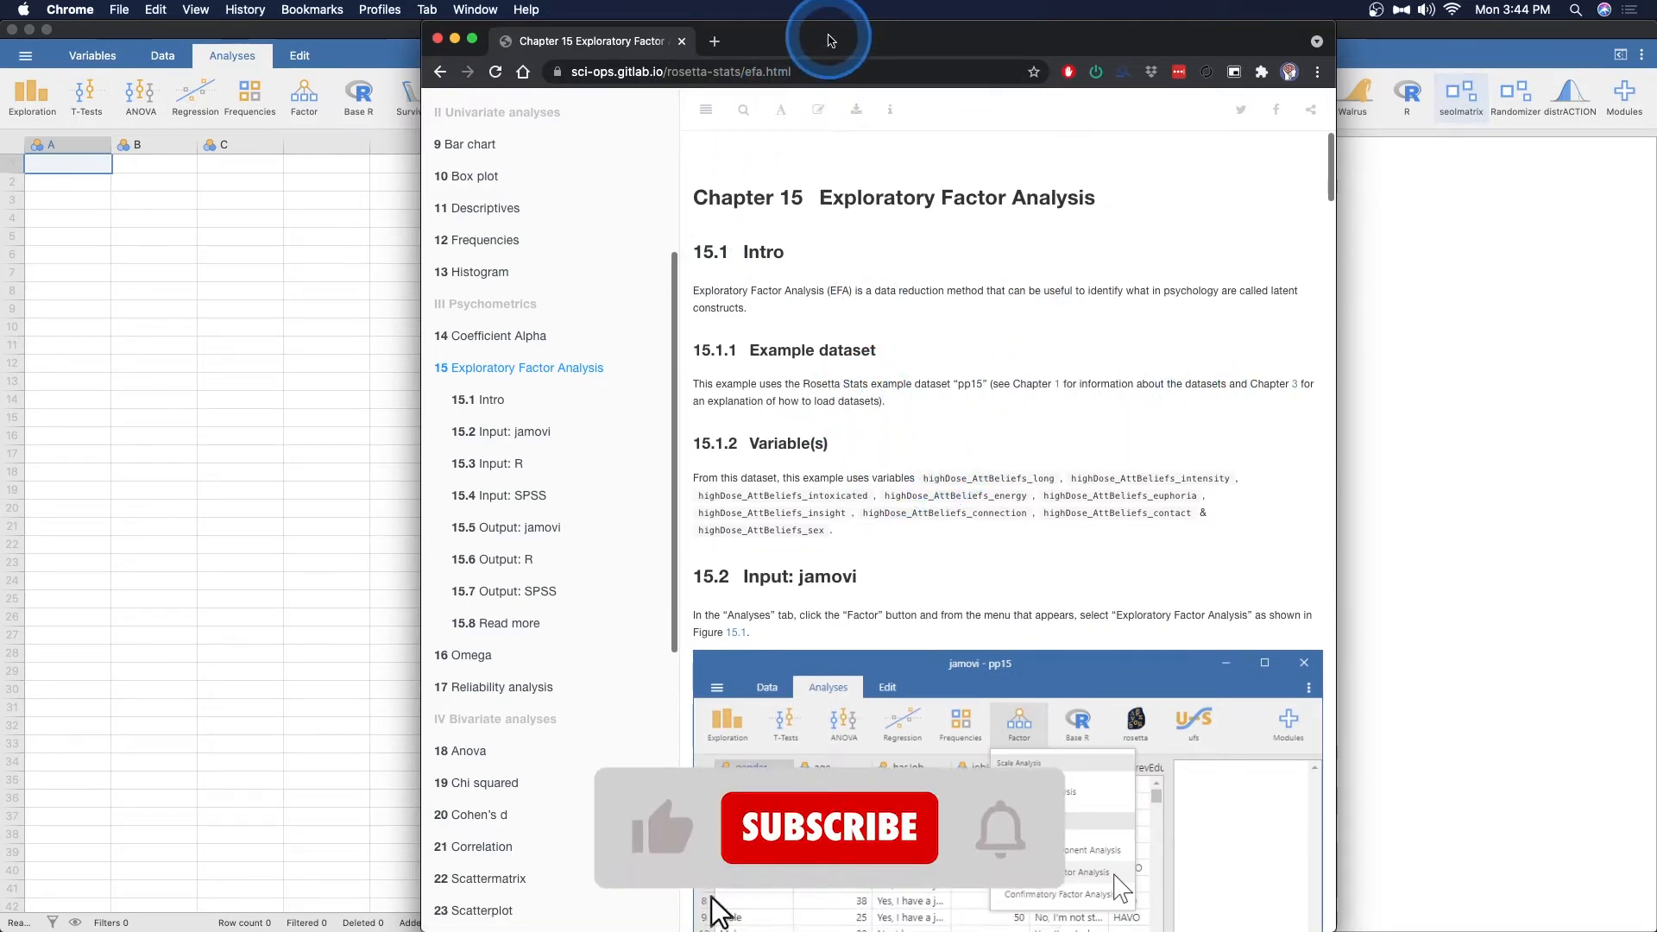
# - Move the browser out of the way, switch to jamovi and show the available modules in the jamovi library
pyautogui.moveTo(829, 41); pyautogui.dragTo(1656, 52)
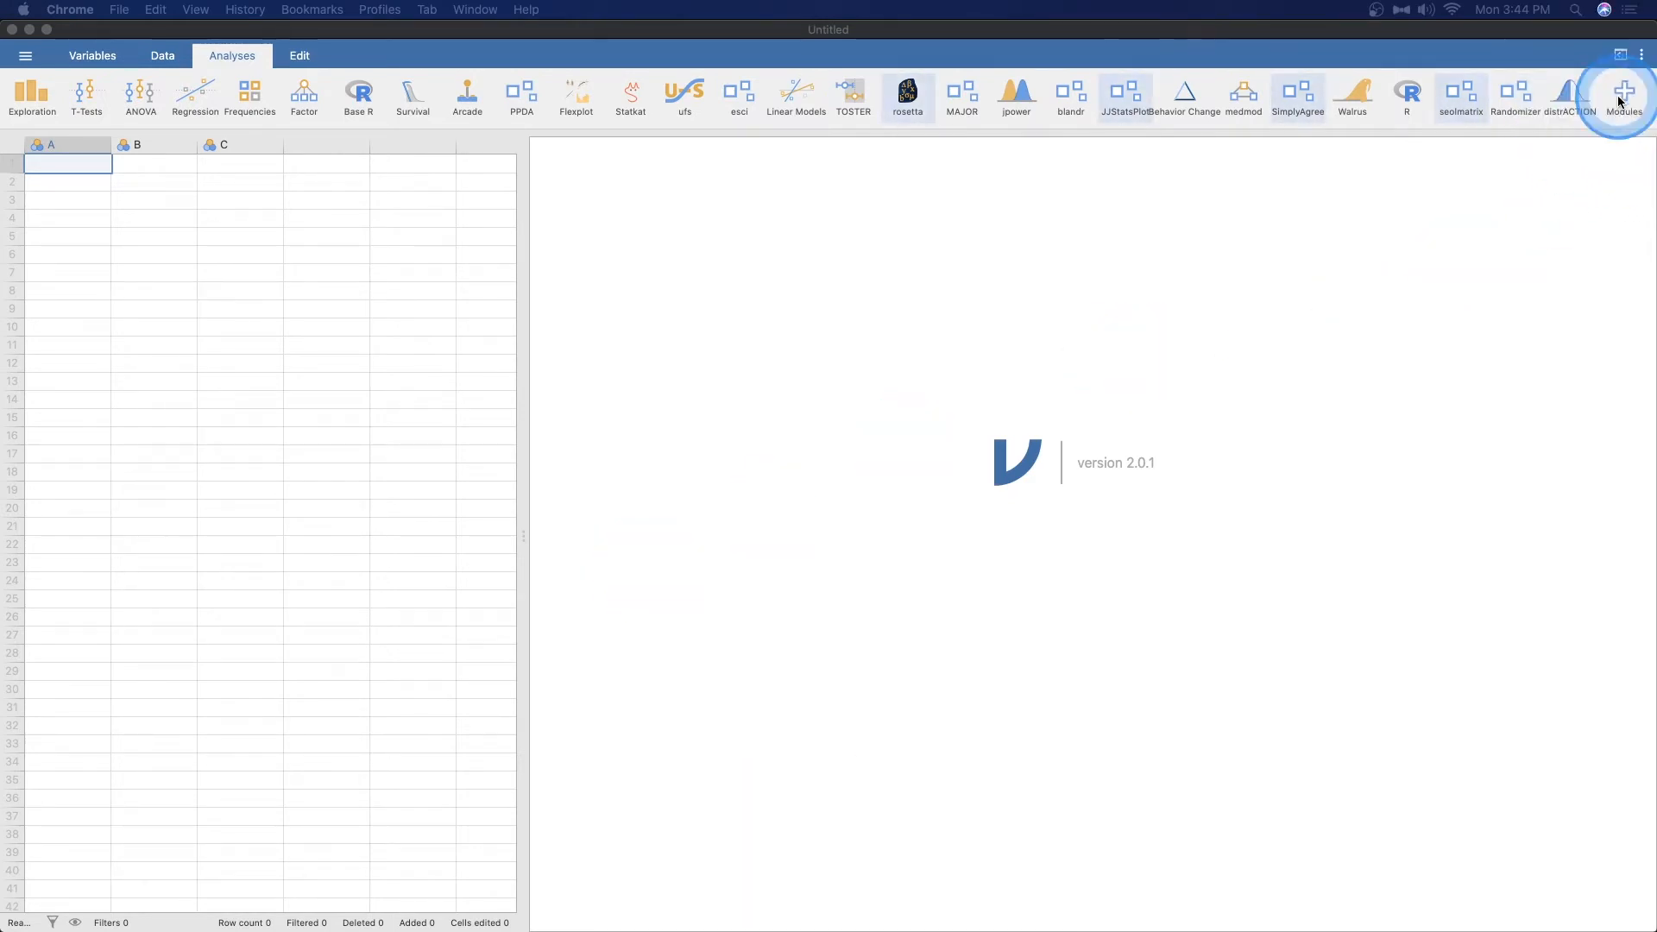
pyautogui.click(1602, 140)
pyautogui.click(1506, 147)
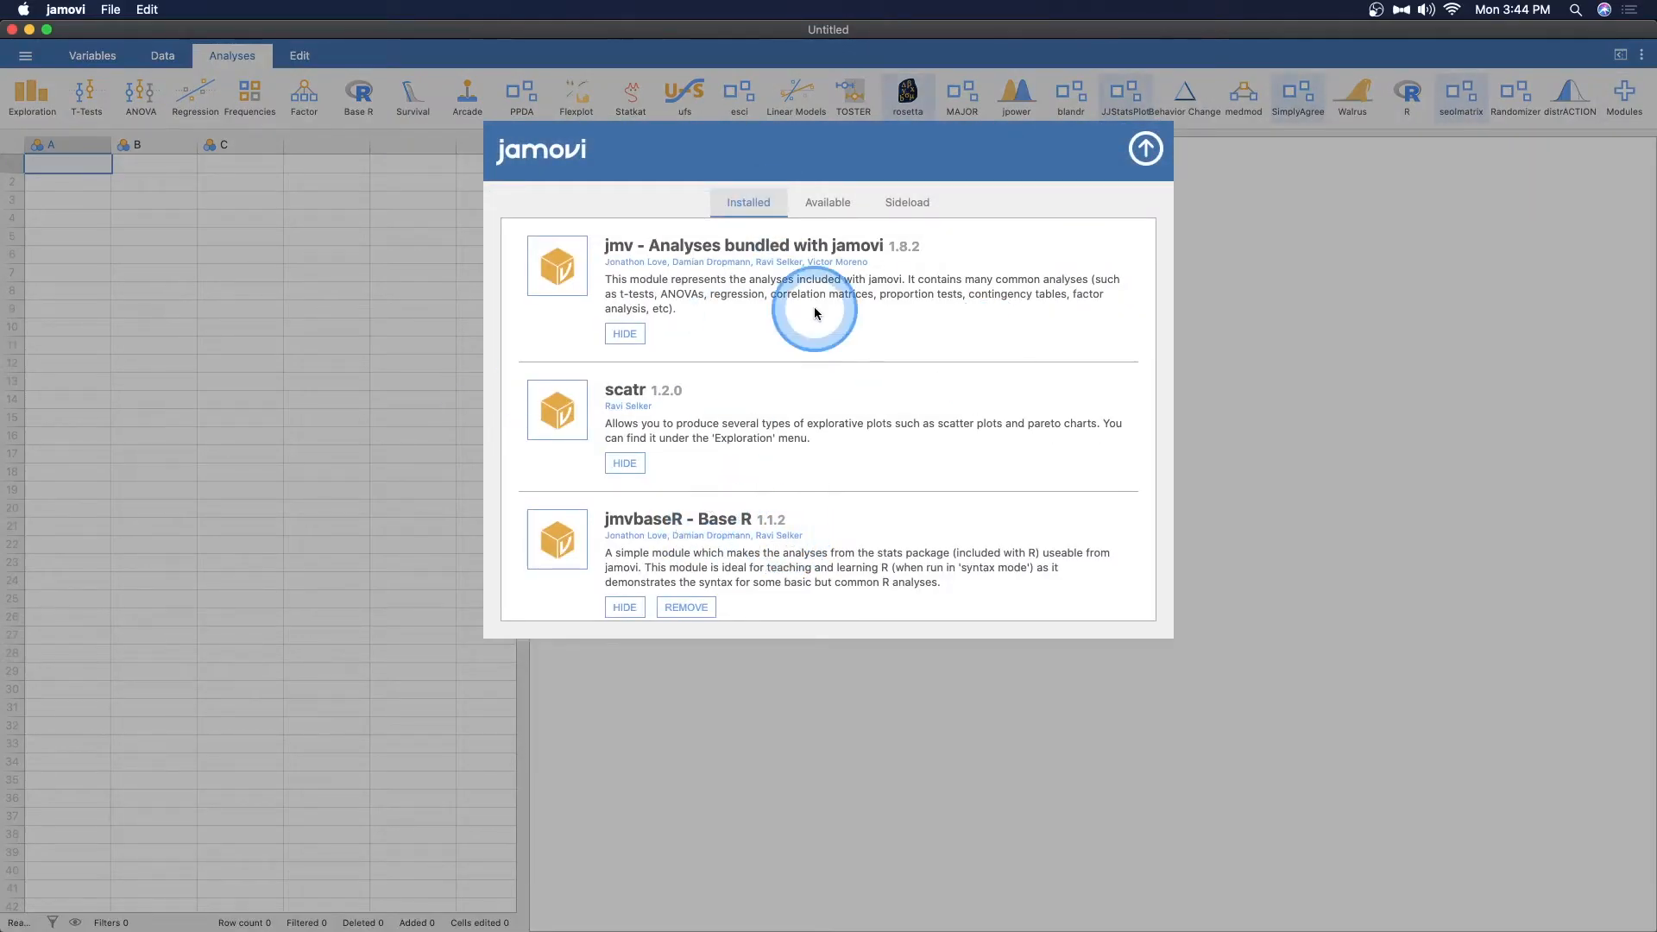
pyautogui.click(828, 202)
# - Browse the available modules for "rosetta - Parallel Use of Statistical Packages in Teaching" and read its description
pyautogui.scroll(-2, 910, 257)
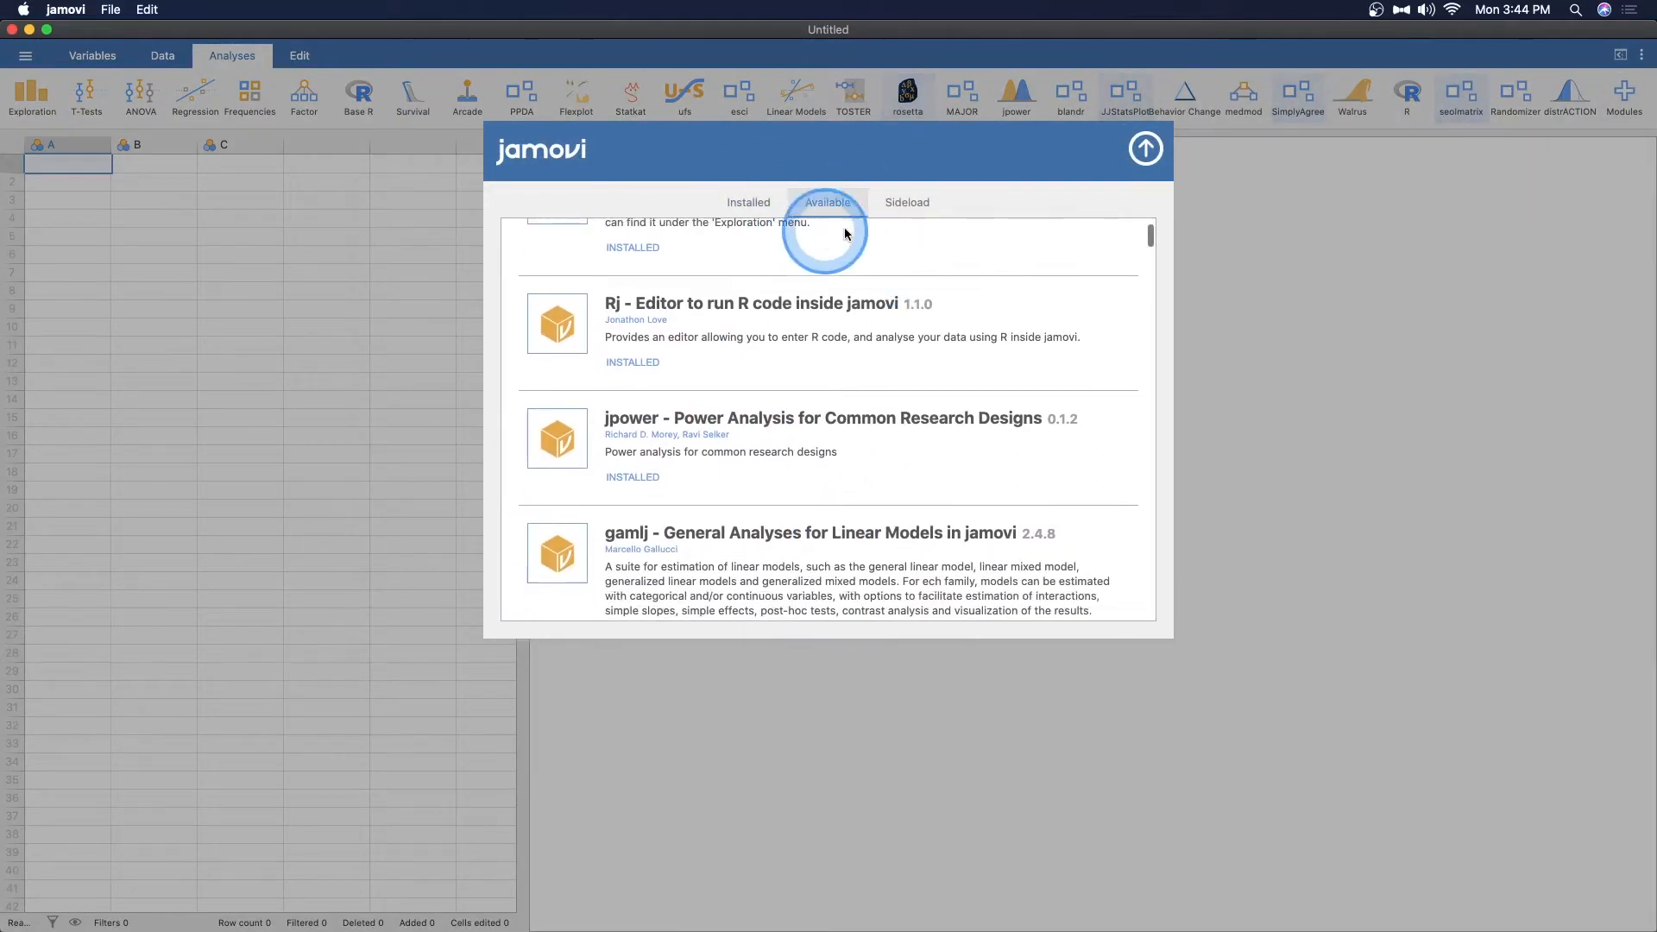
pyautogui.scroll(-15, 859, 325)
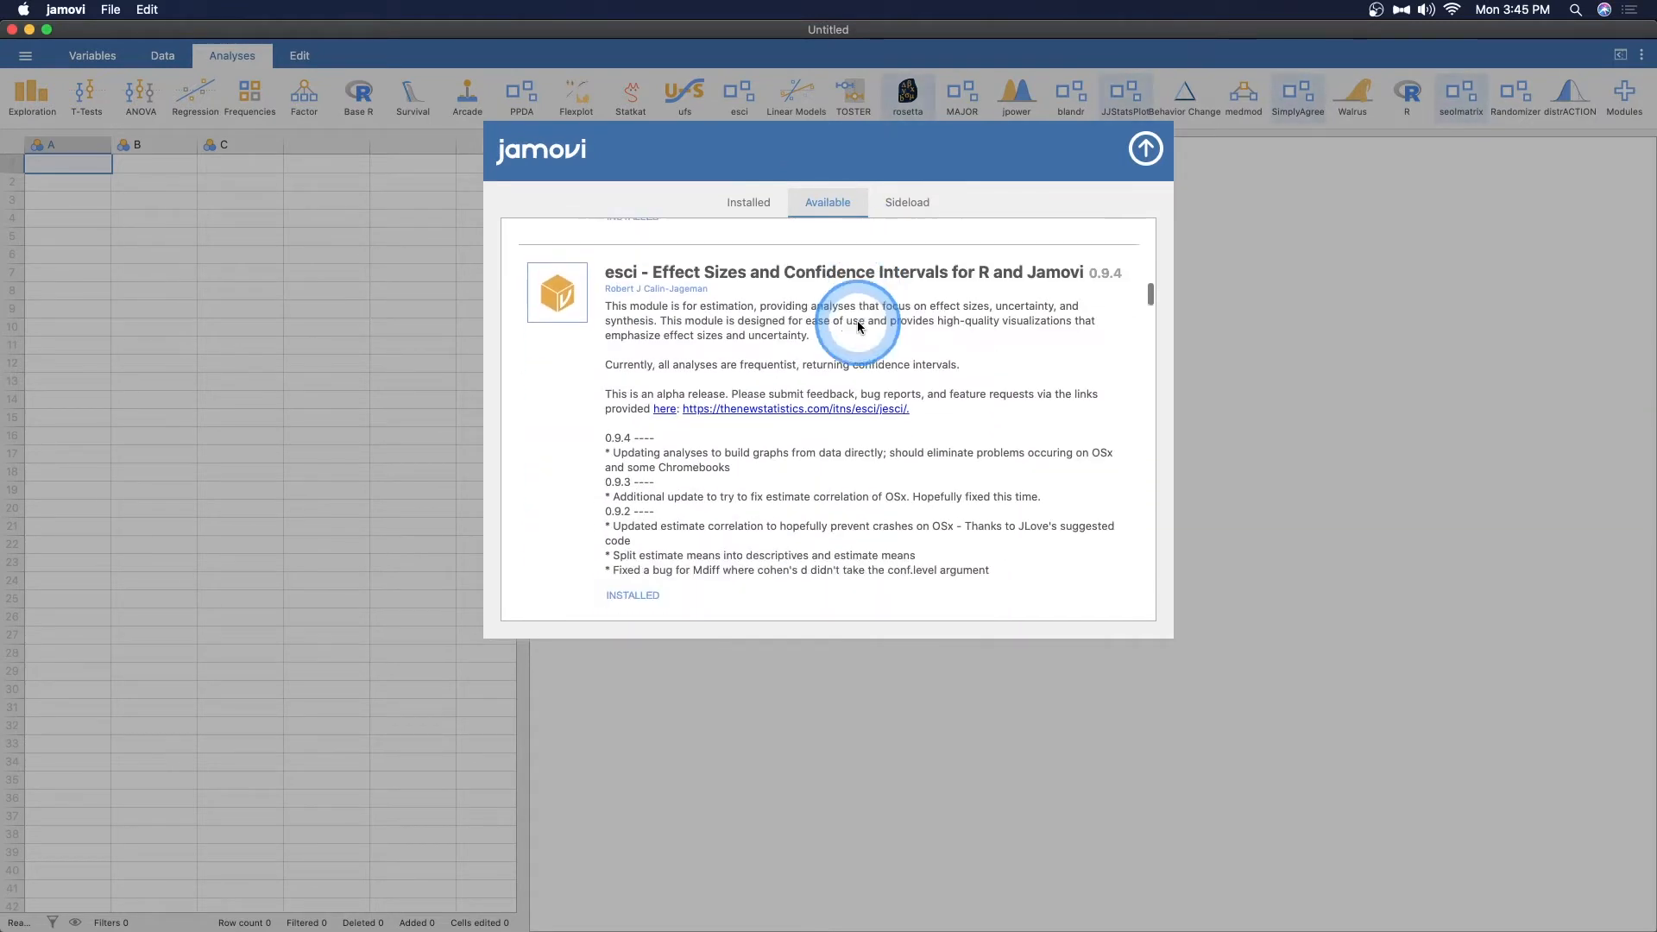
pyautogui.scroll(-15, 857, 326)
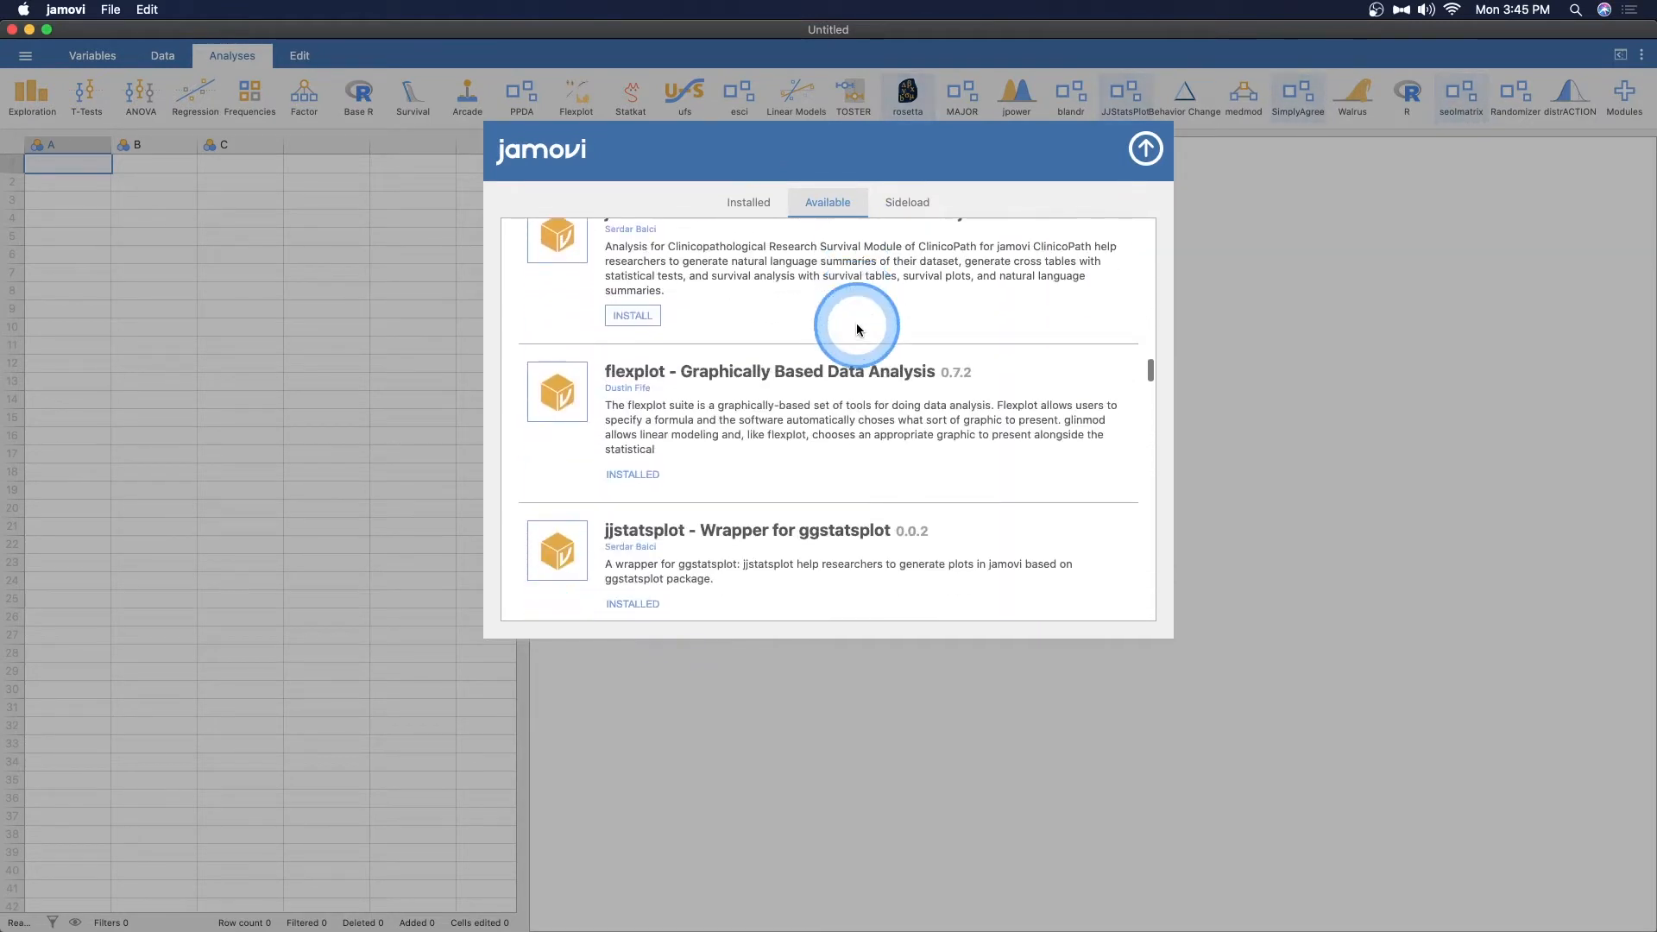
pyautogui.scroll(-12, 857, 326)
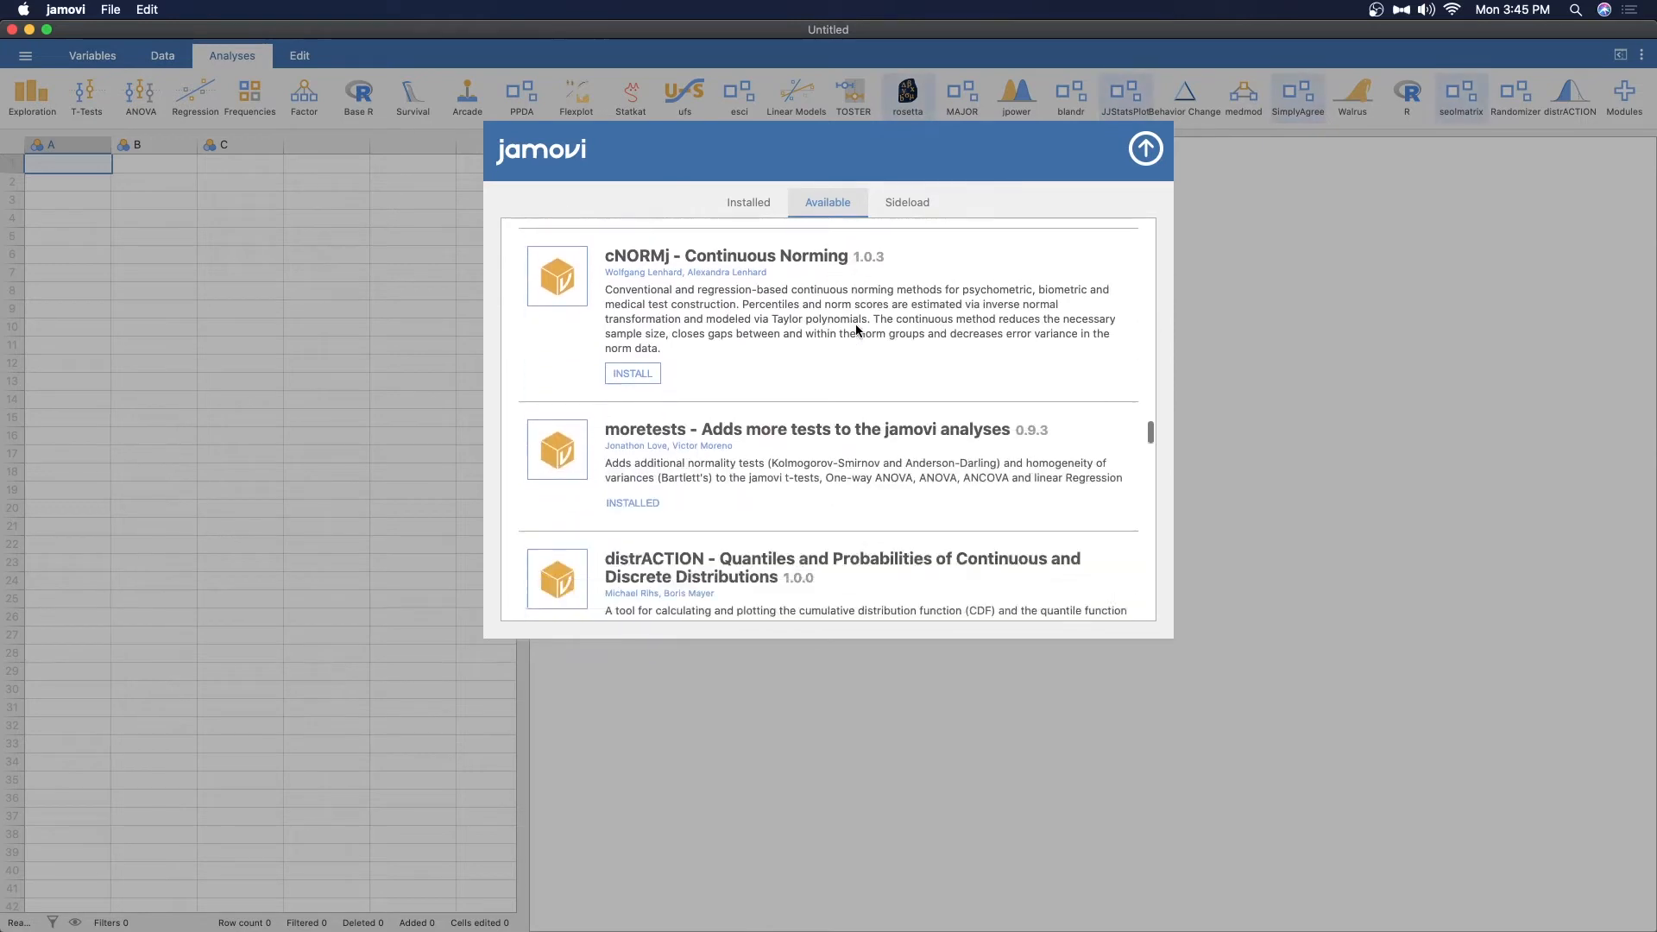
pyautogui.scroll(-3, 856, 329)
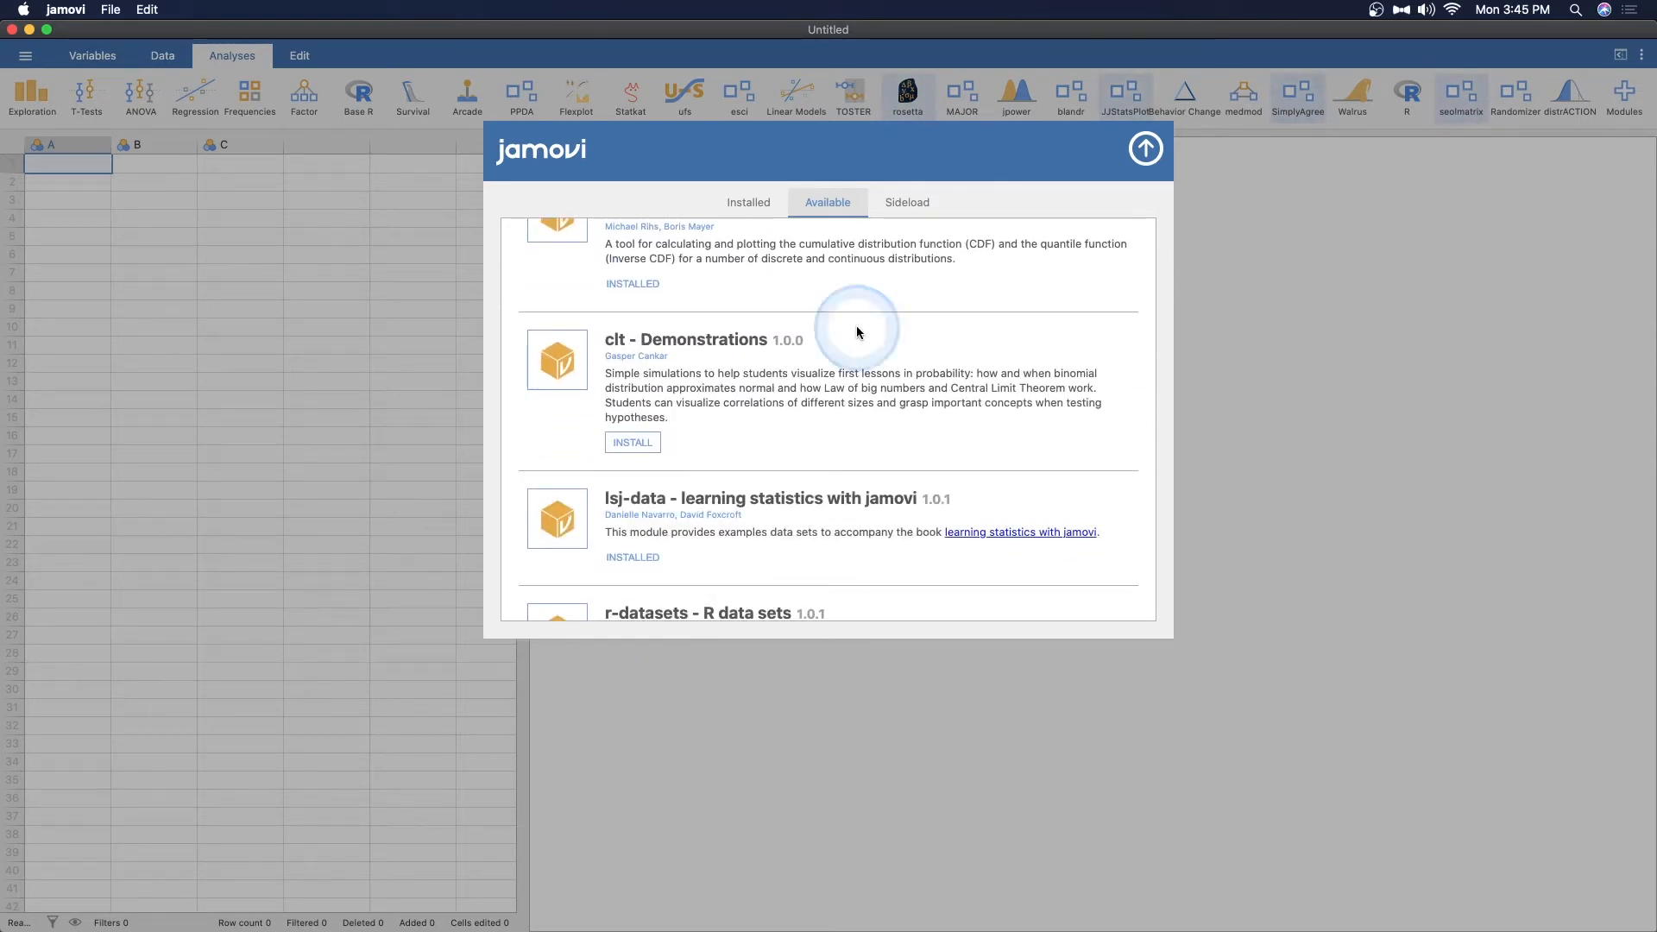
pyautogui.scroll(-5, 856, 328)
pyautogui.scroll(-2, 791, 385)
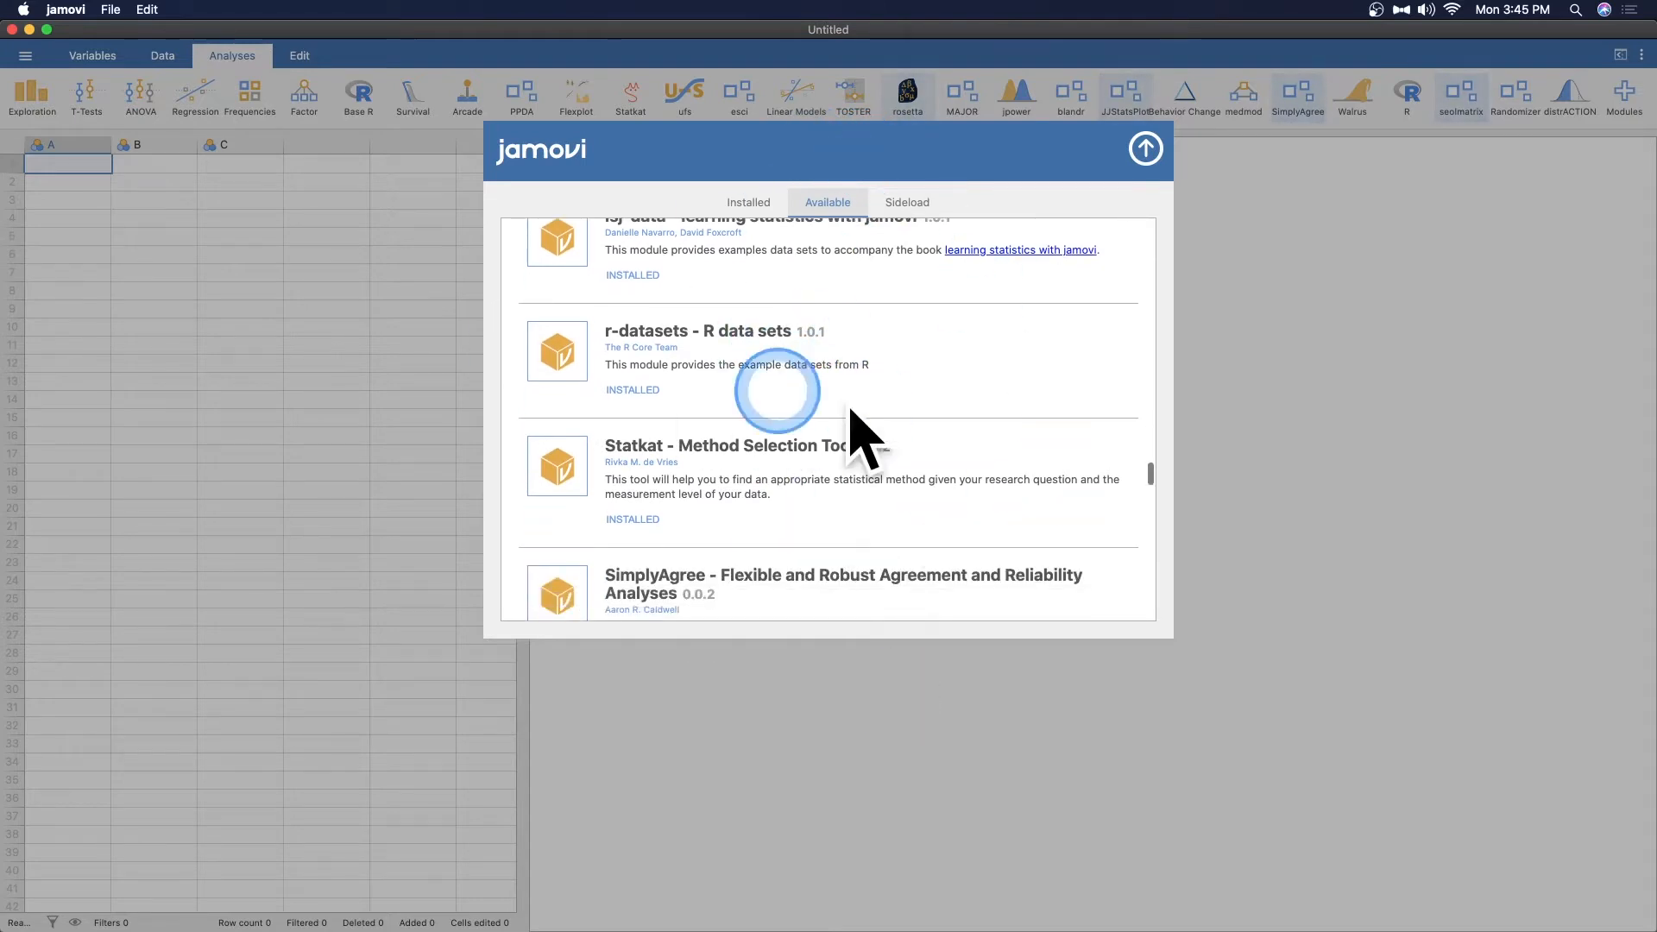
pyautogui.scroll(-2, 871, 397)
pyautogui.scroll(-10, 961, 457)
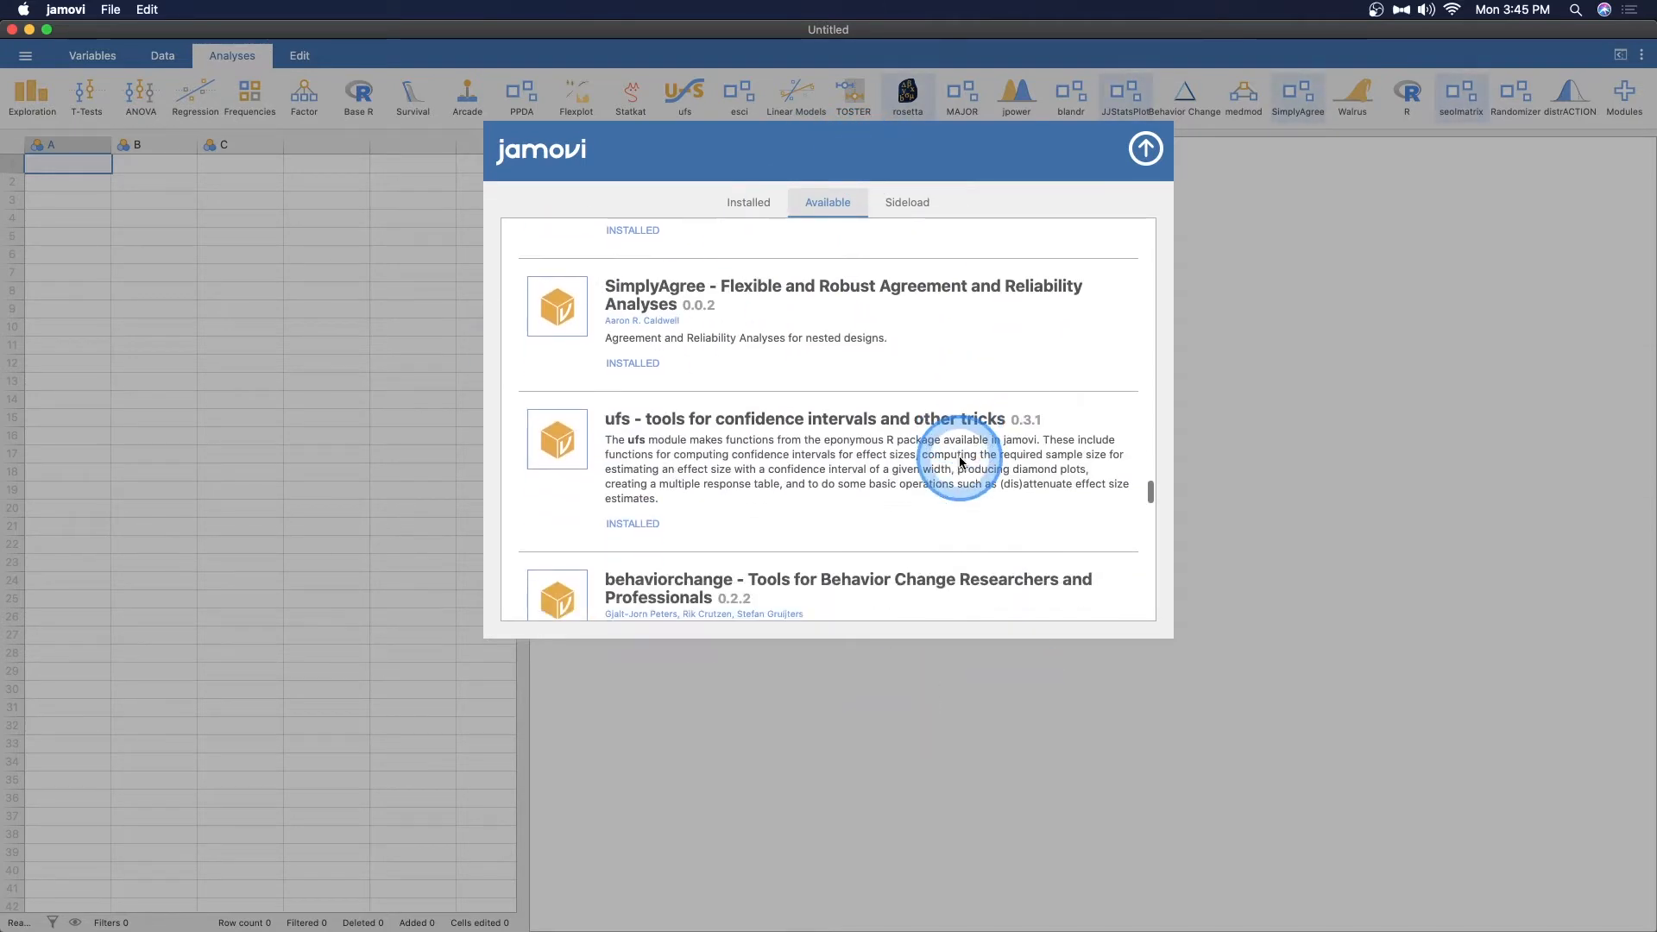
pyautogui.scroll(-15, 960, 462)
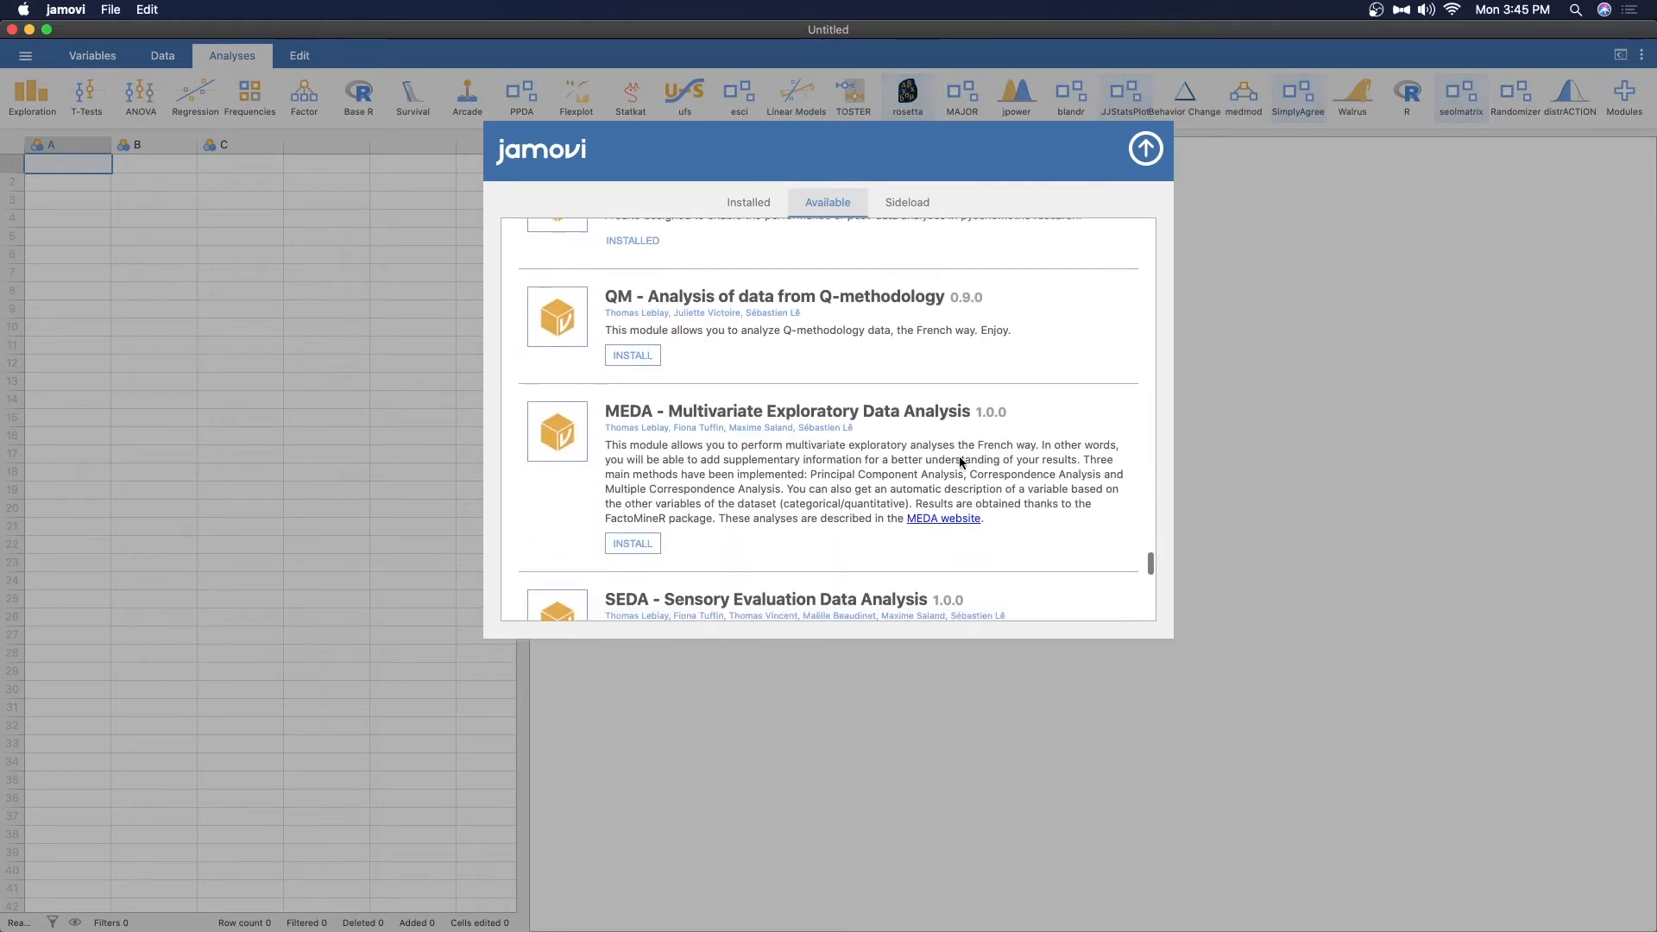
pyautogui.click(665, 444)
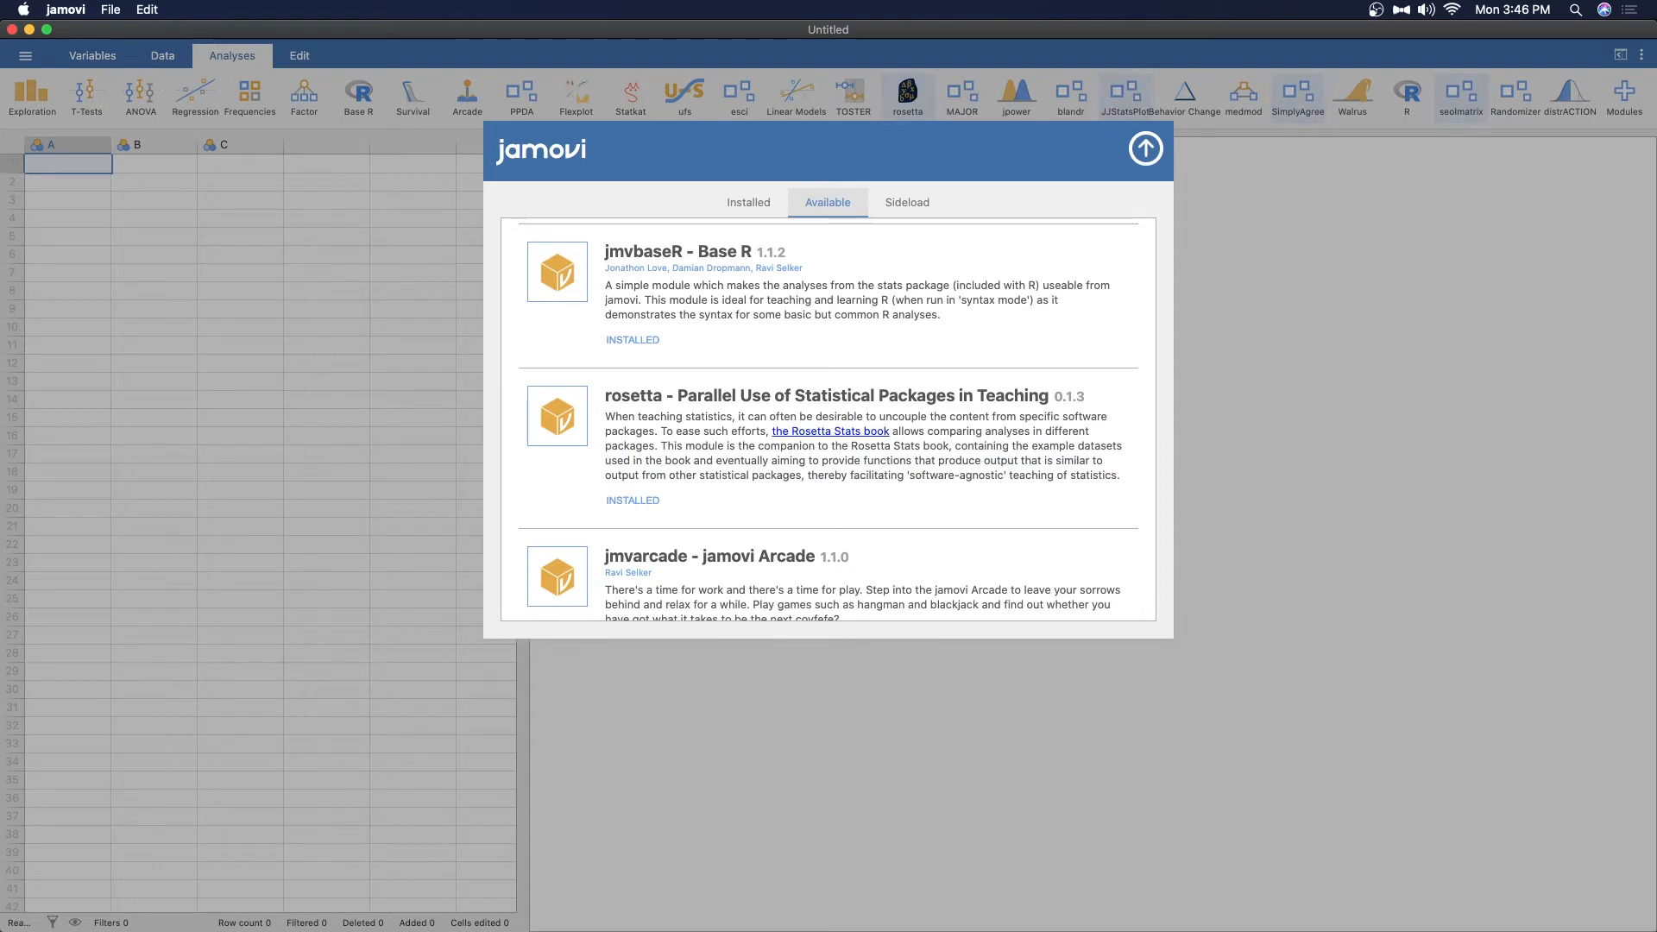
# - Show the Rosetta Stats book once more, move it away again and close the jamovi library
pyautogui.moveTo(0, 10); pyautogui.dragTo(943, 12)
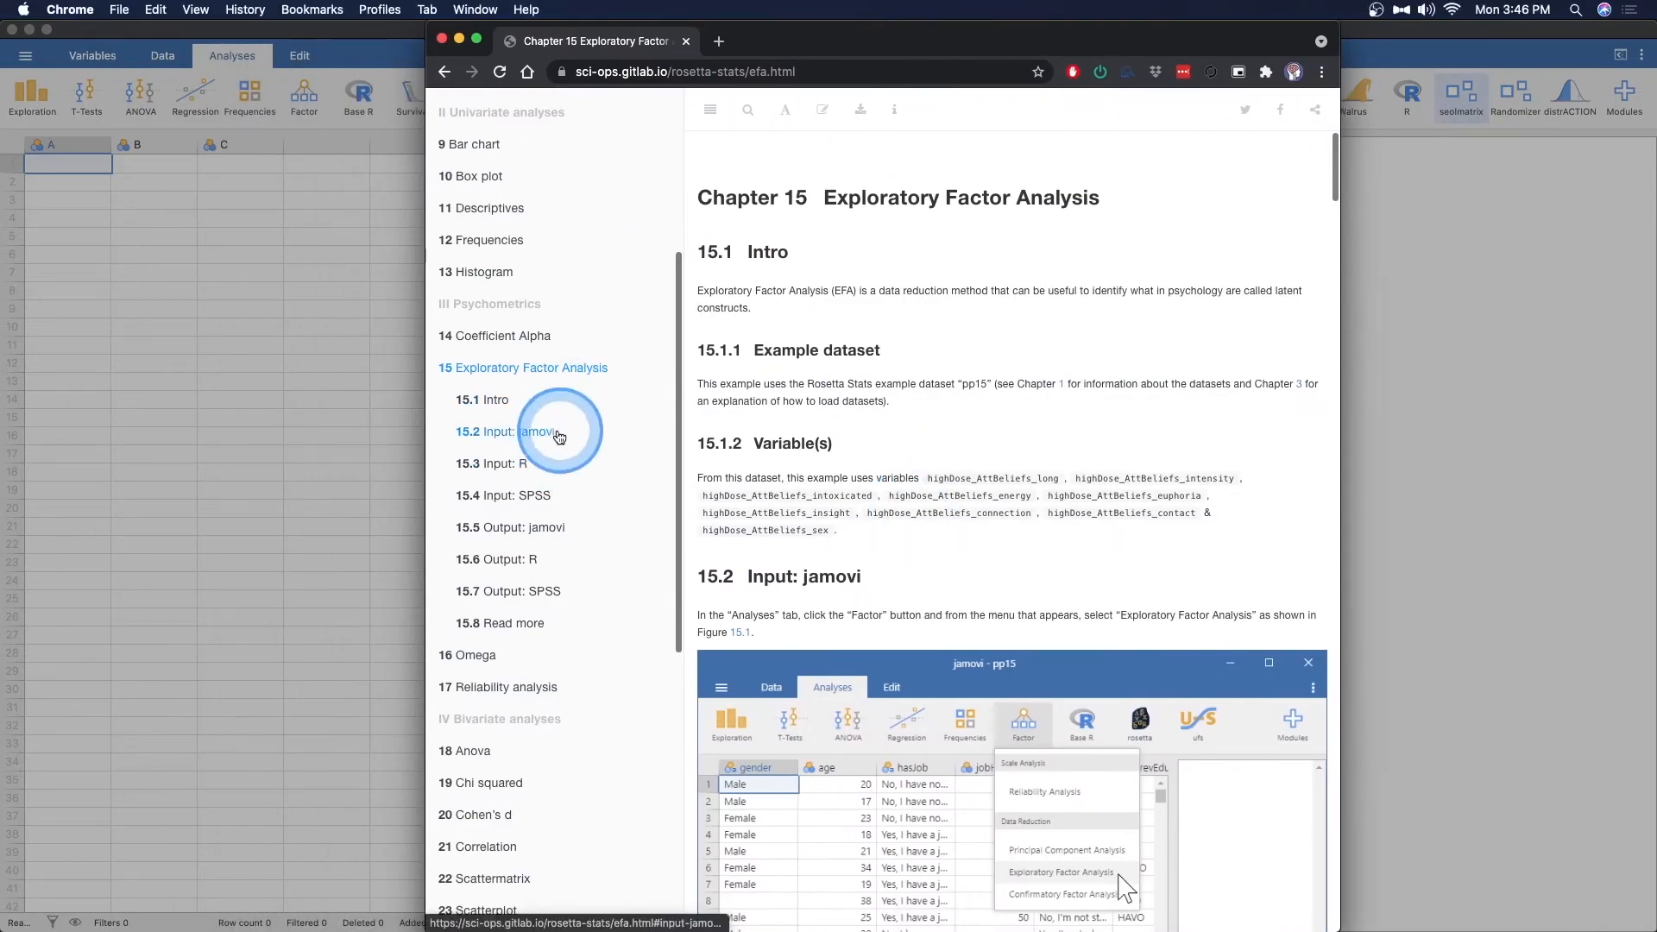
pyautogui.moveTo(840, 36); pyautogui.dragTo(0, 34)
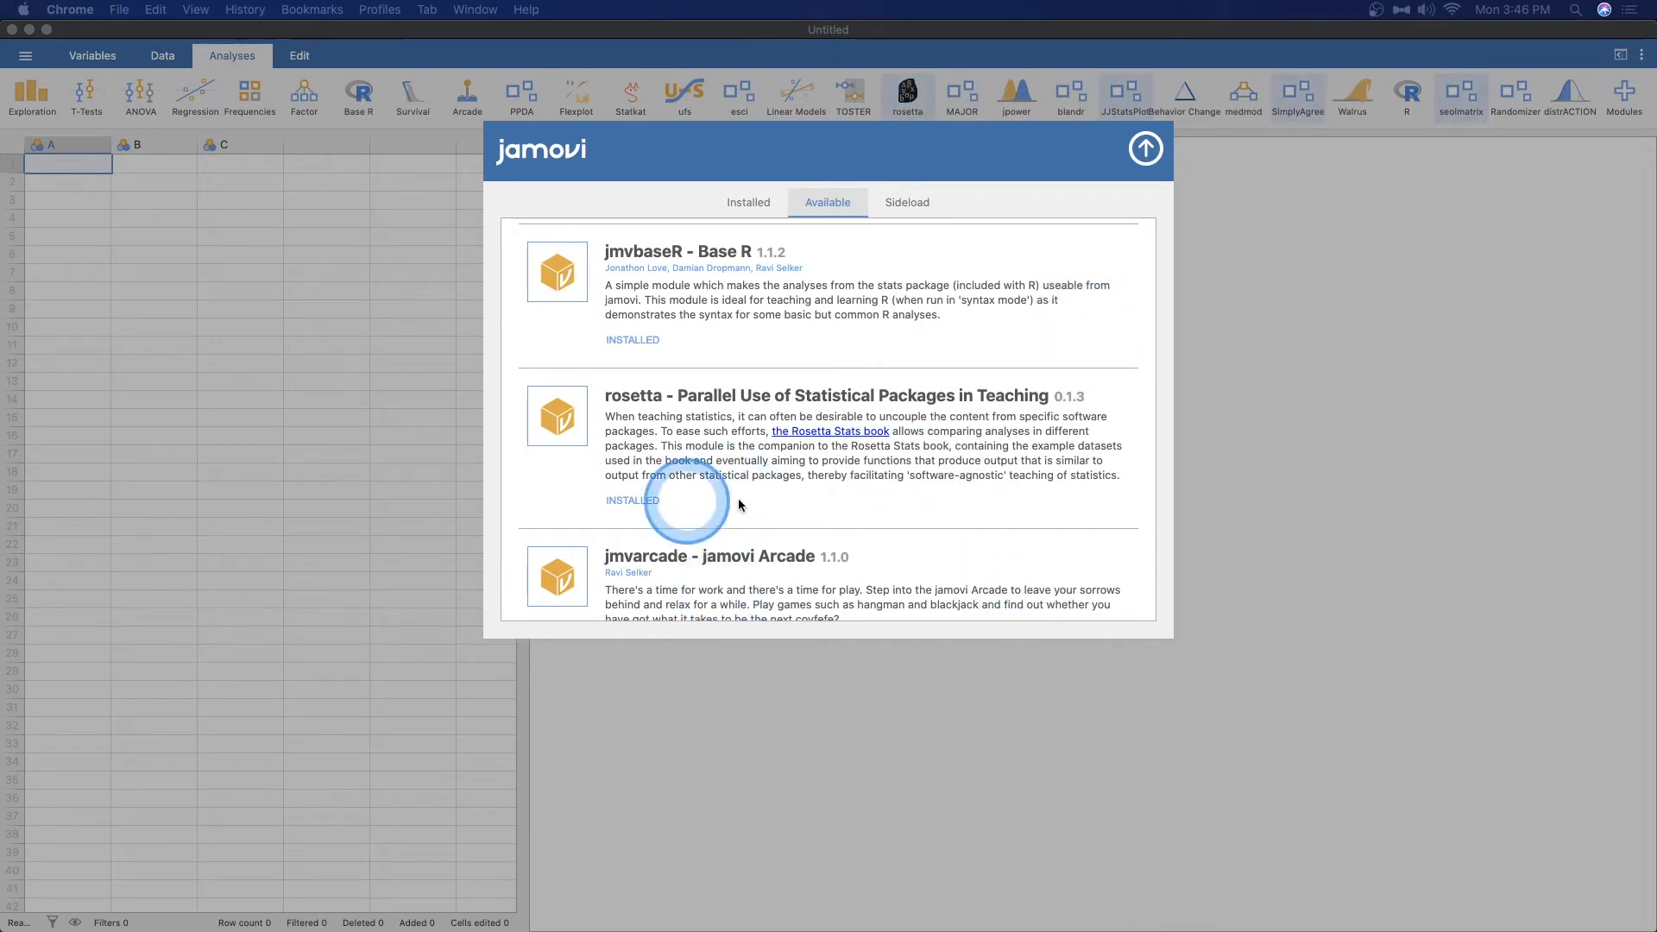
pyautogui.click(1147, 148)
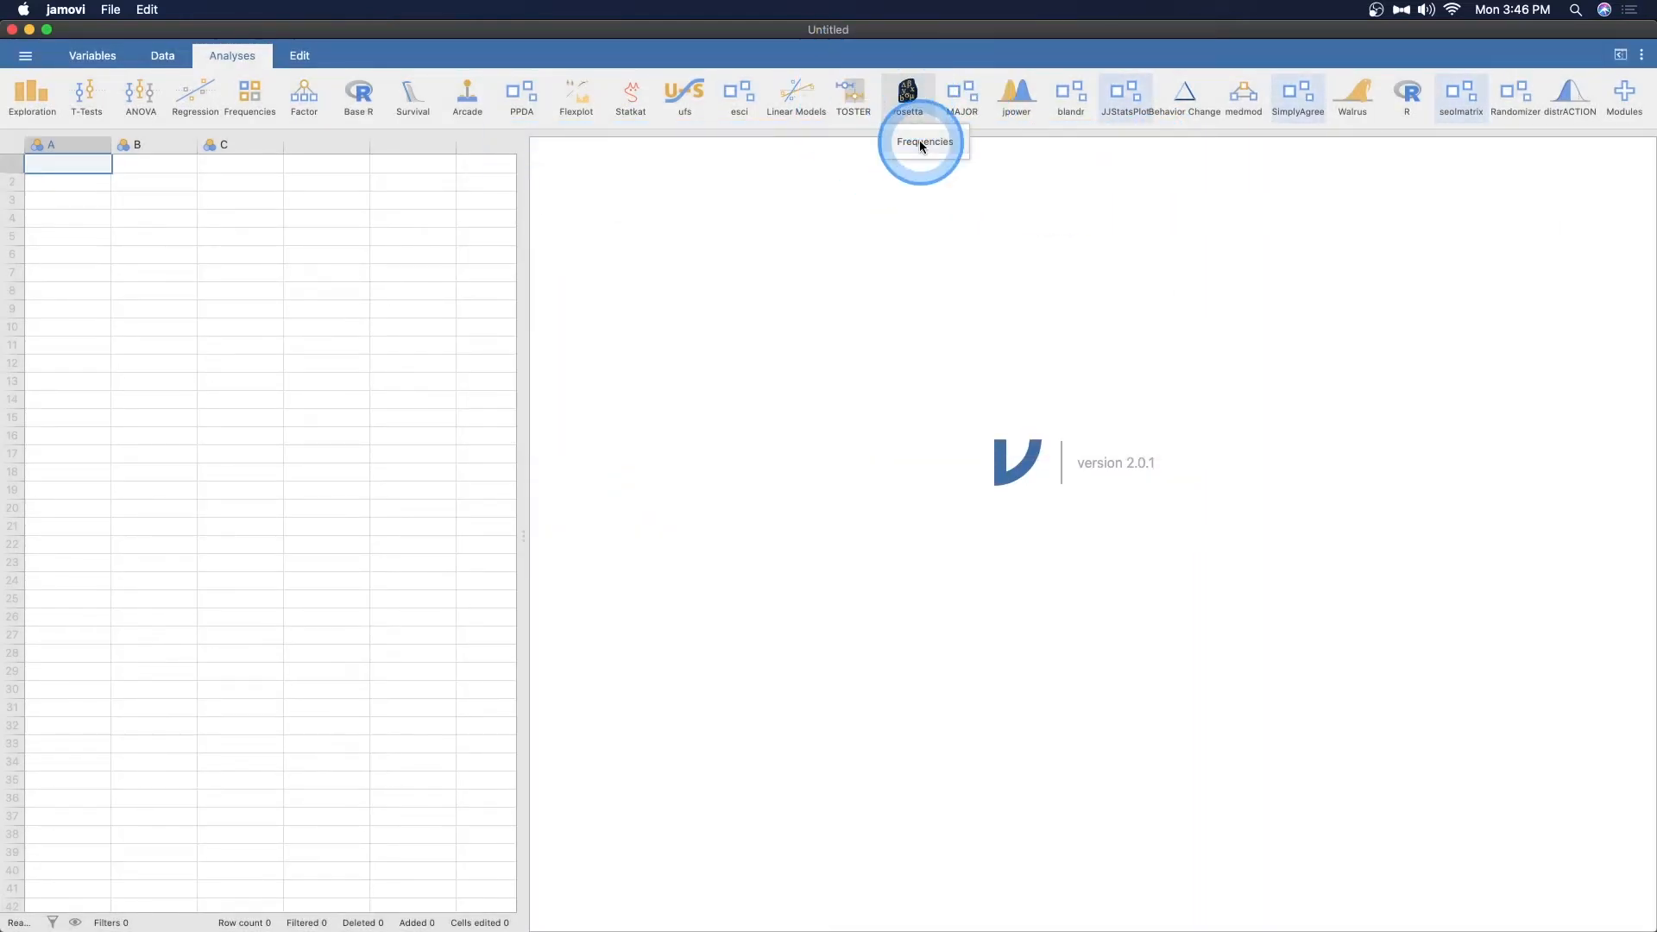
# - Open the Party Panel 15.1 dataset from the Data Library folder "Parallel Use of Statistical Packages in Teaching"
pyautogui.click(920, 140)
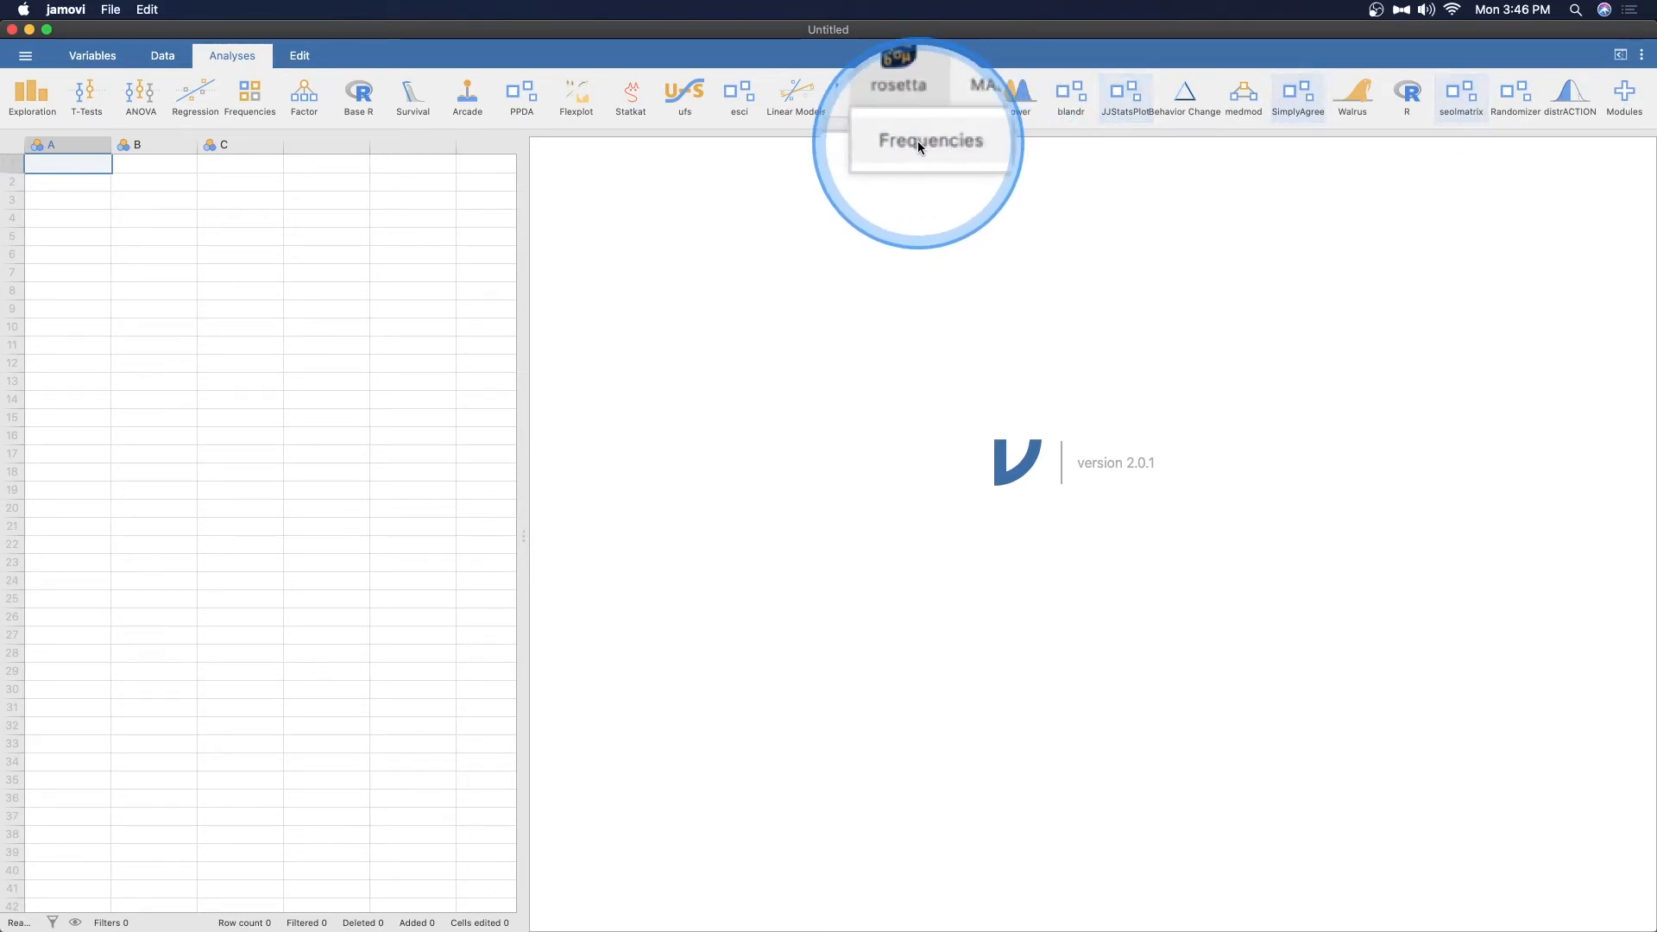
pyautogui.click(26, 57)
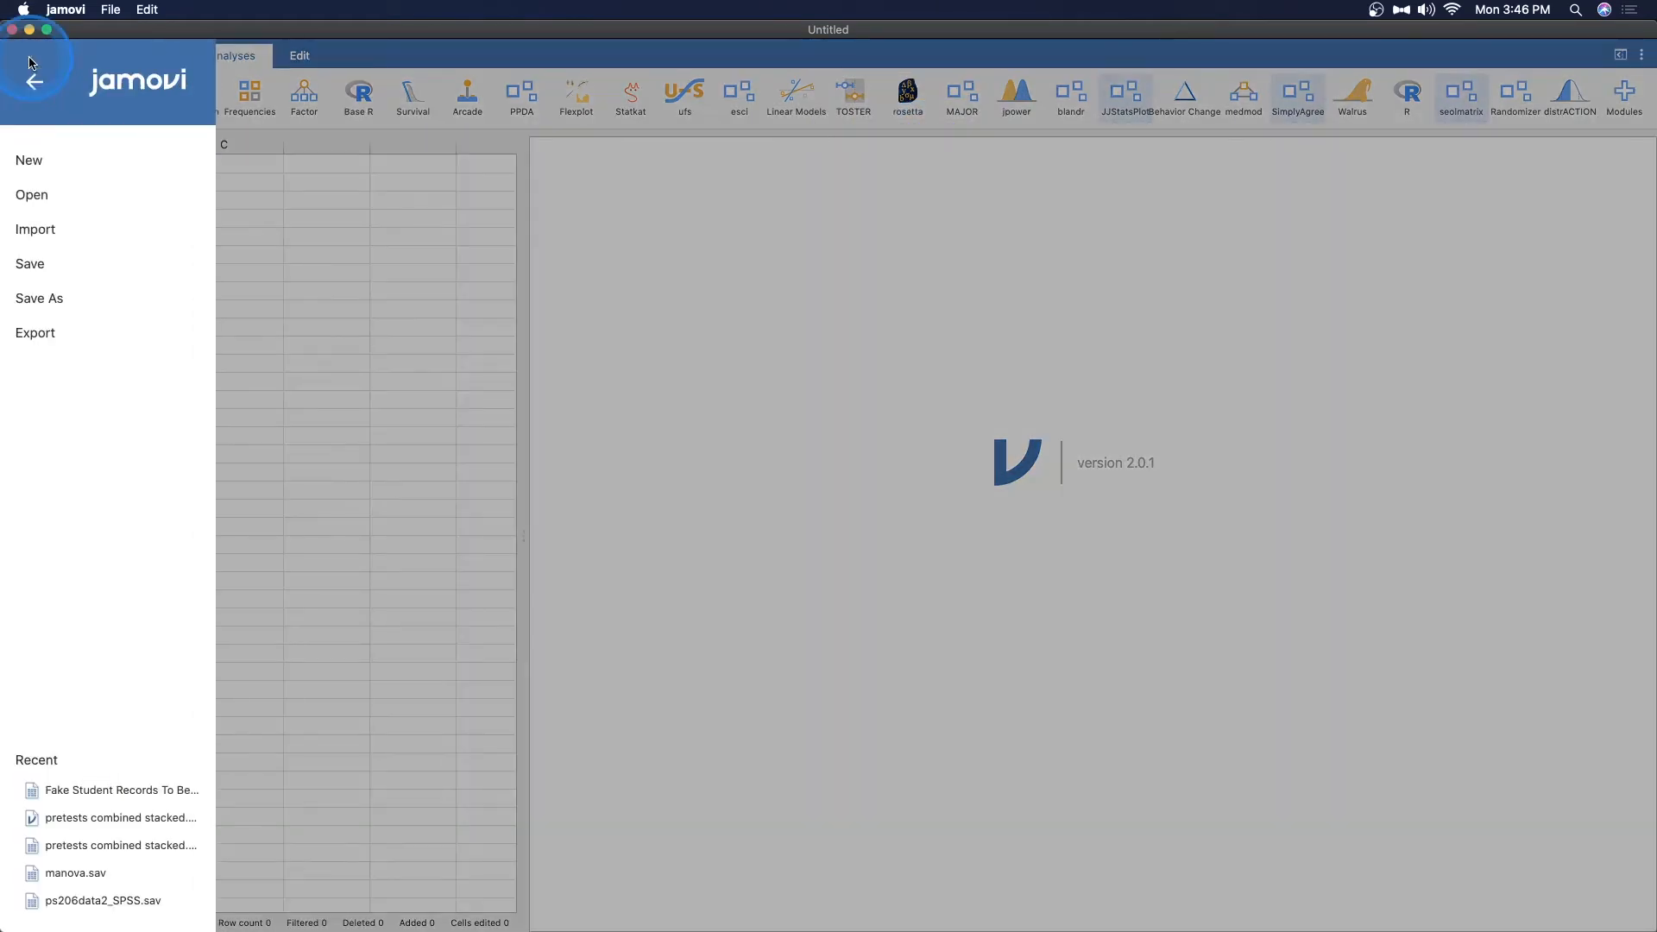
pyautogui.click(59, 200)
pyautogui.click(246, 68)
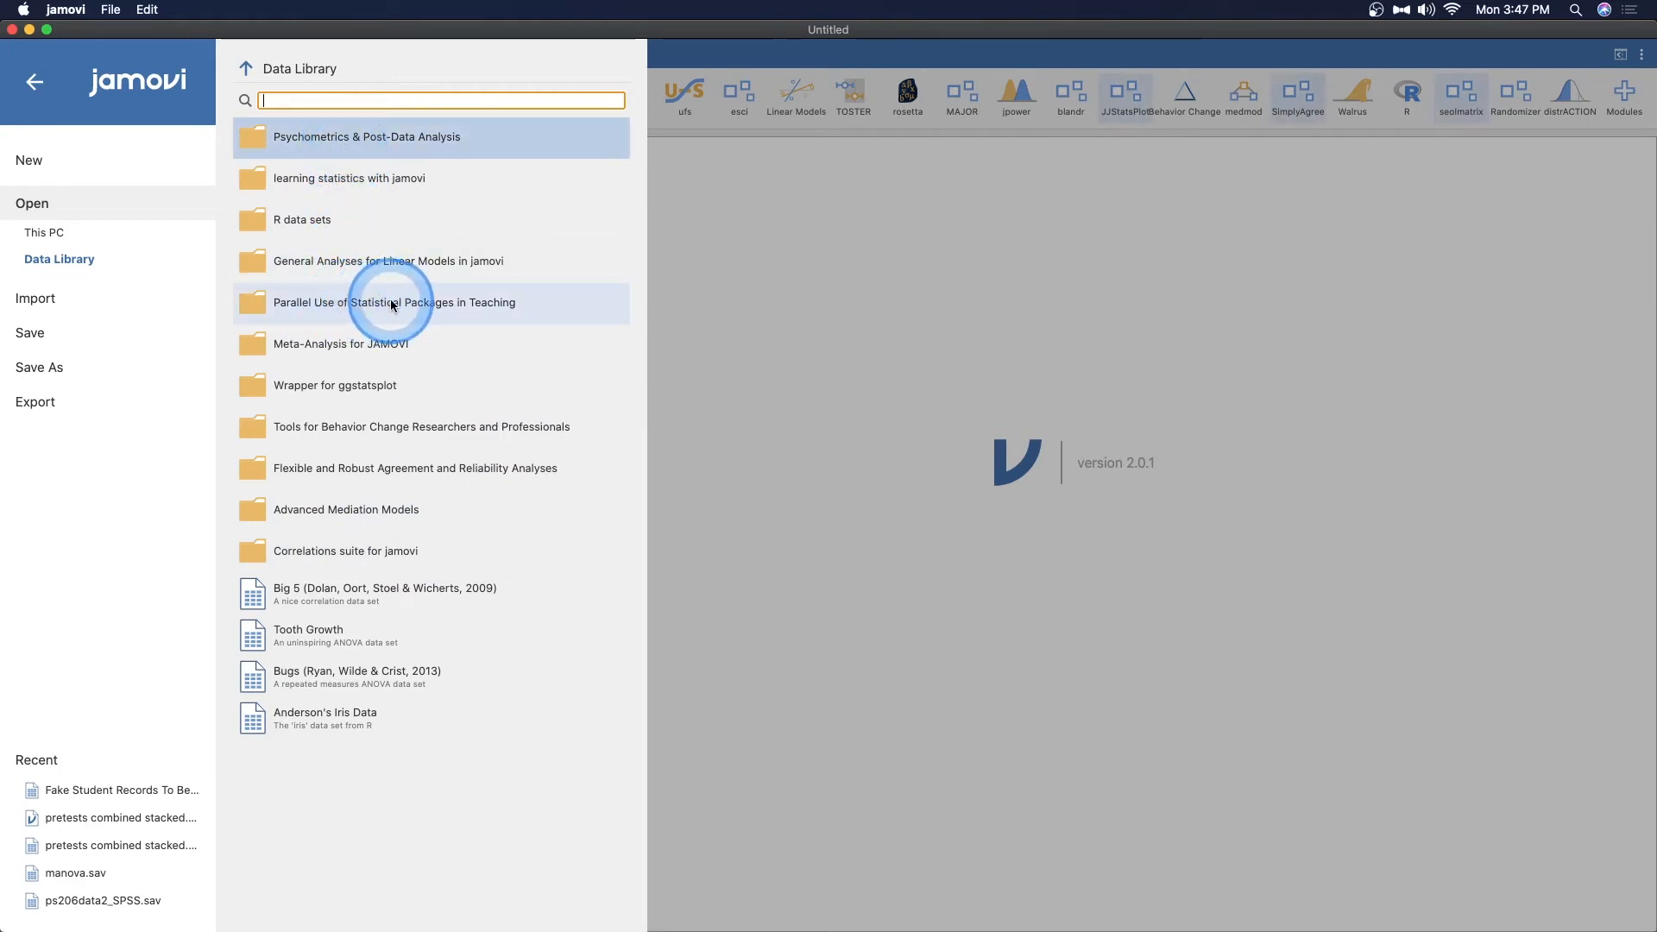
pyautogui.click(417, 304)
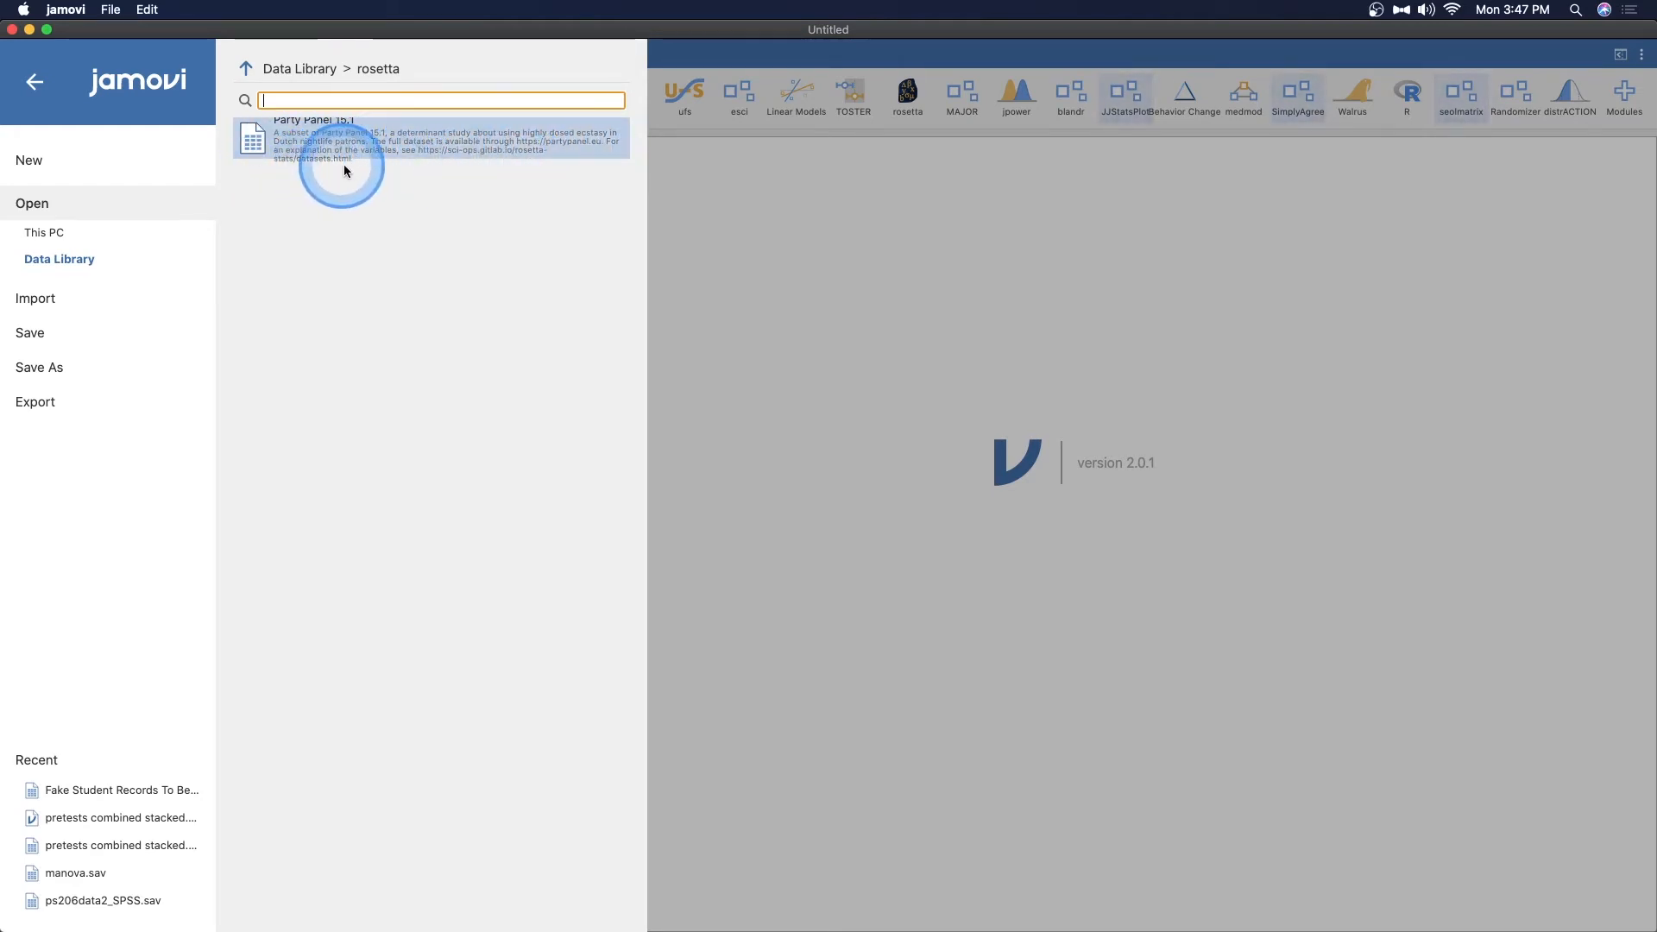
pyautogui.click(417, 138)
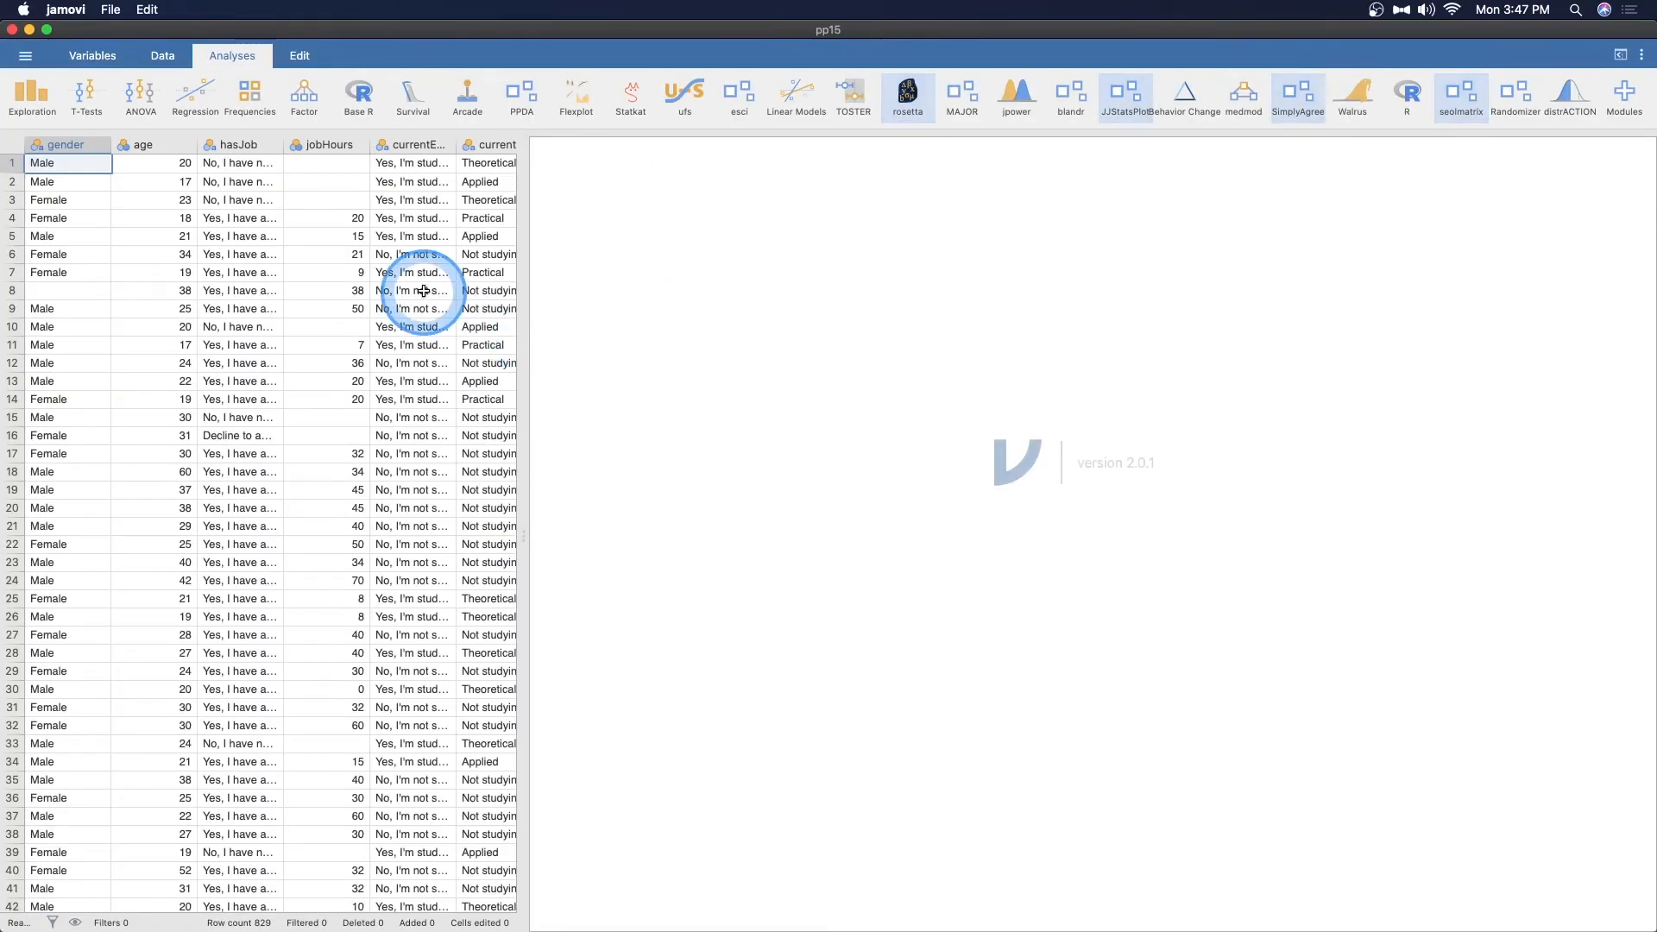
# - Display the dataset's variable list and examine the variables it contains
pyautogui.click(104, 56)
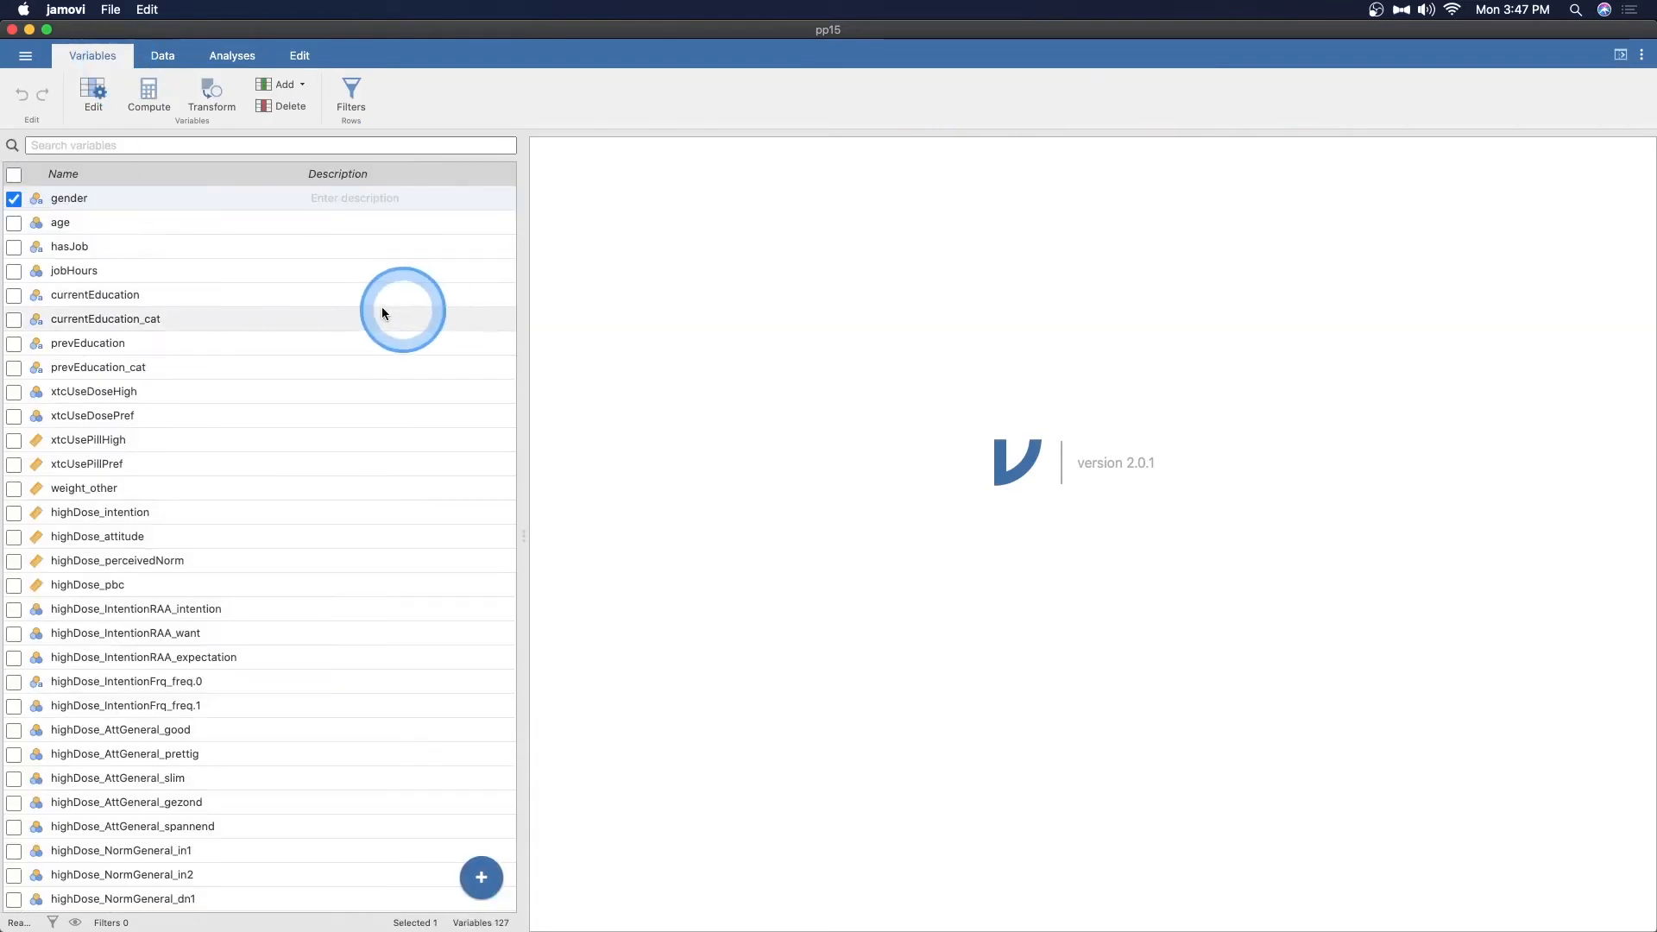
pyautogui.scroll(-1, 278, 293)
pyautogui.scroll(1, 278, 294)
pyautogui.scroll(-1, 278, 293)
pyautogui.scroll(1, 278, 294)
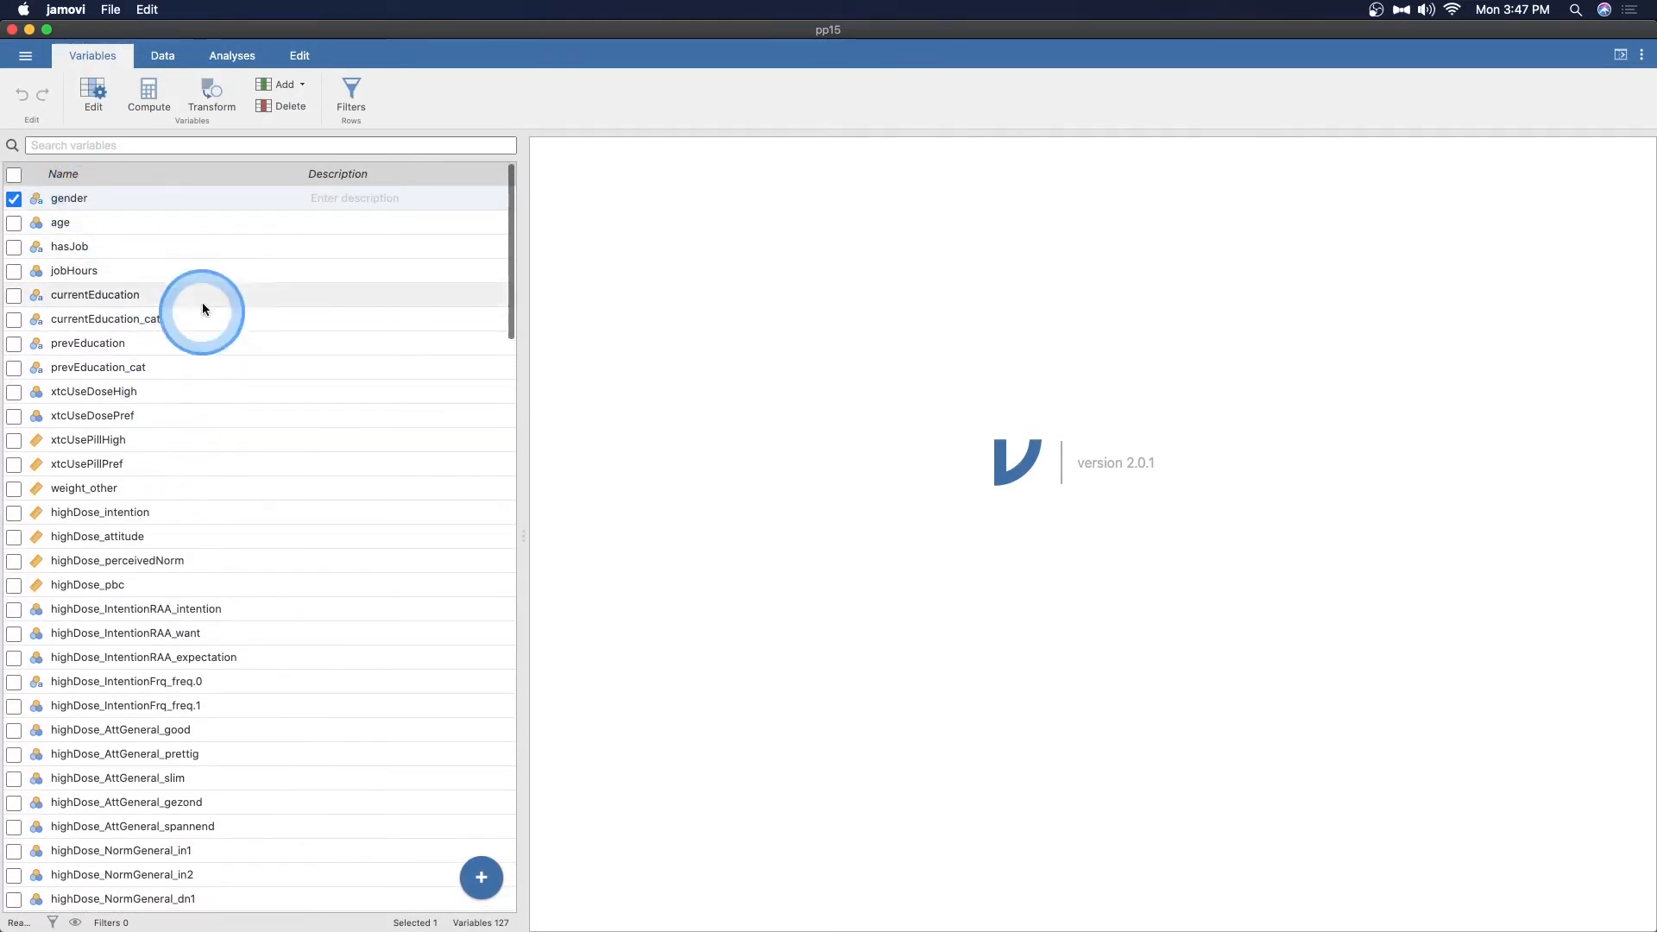
pyautogui.scroll(-10, 320, 402)
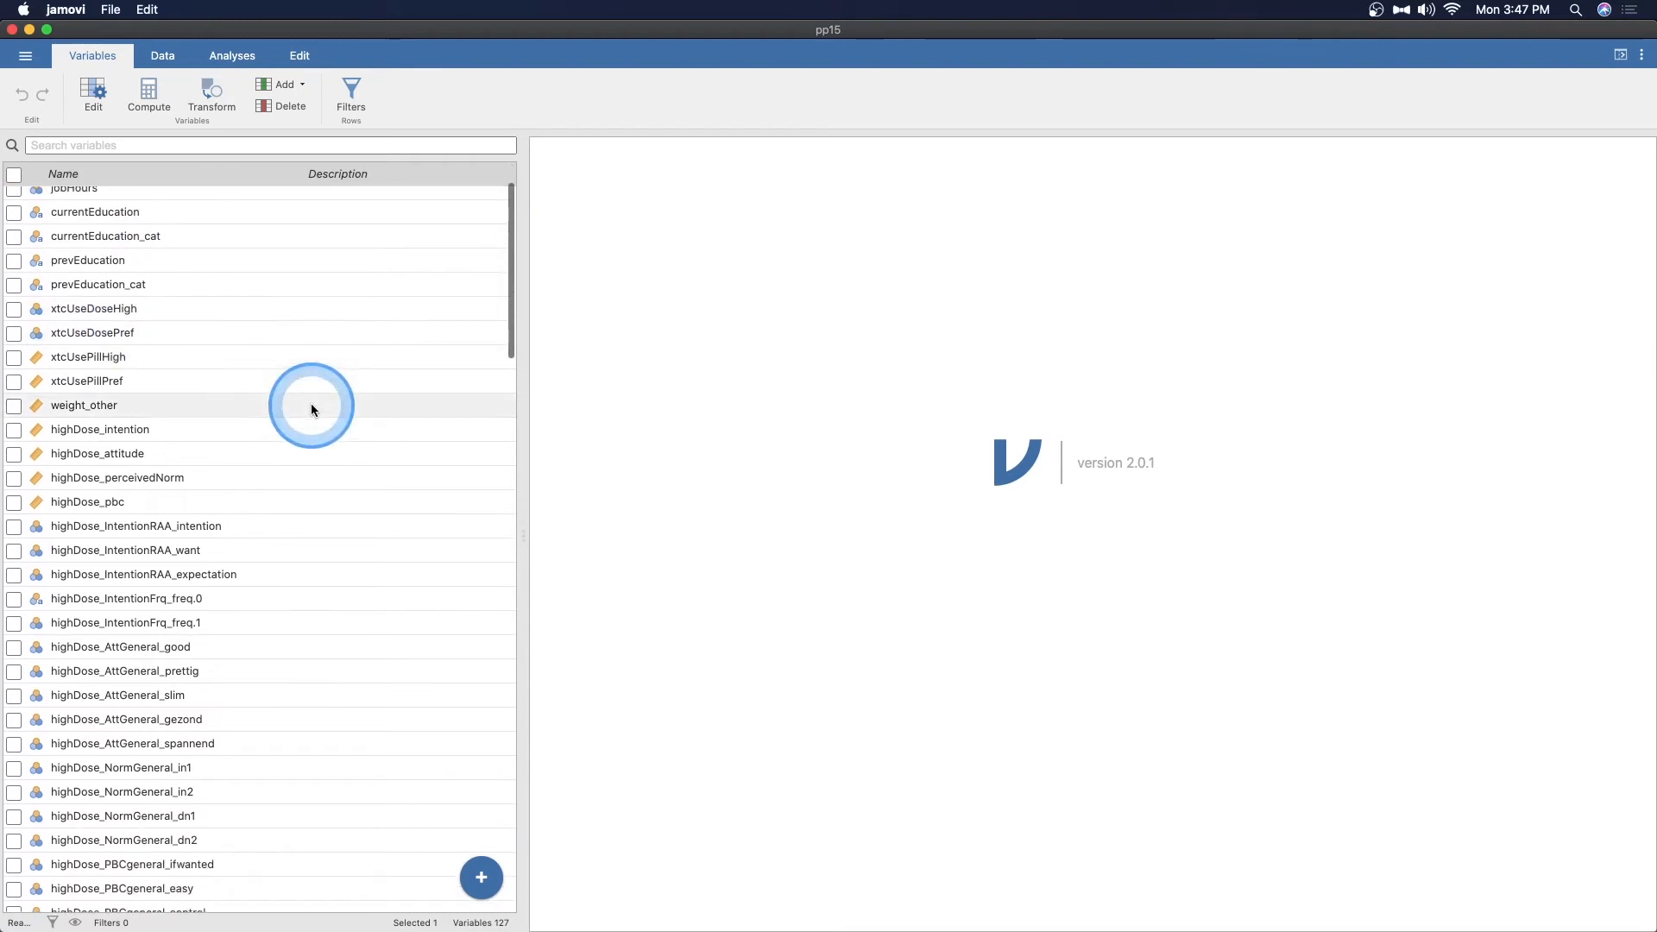
pyautogui.scroll(-15, 298, 489)
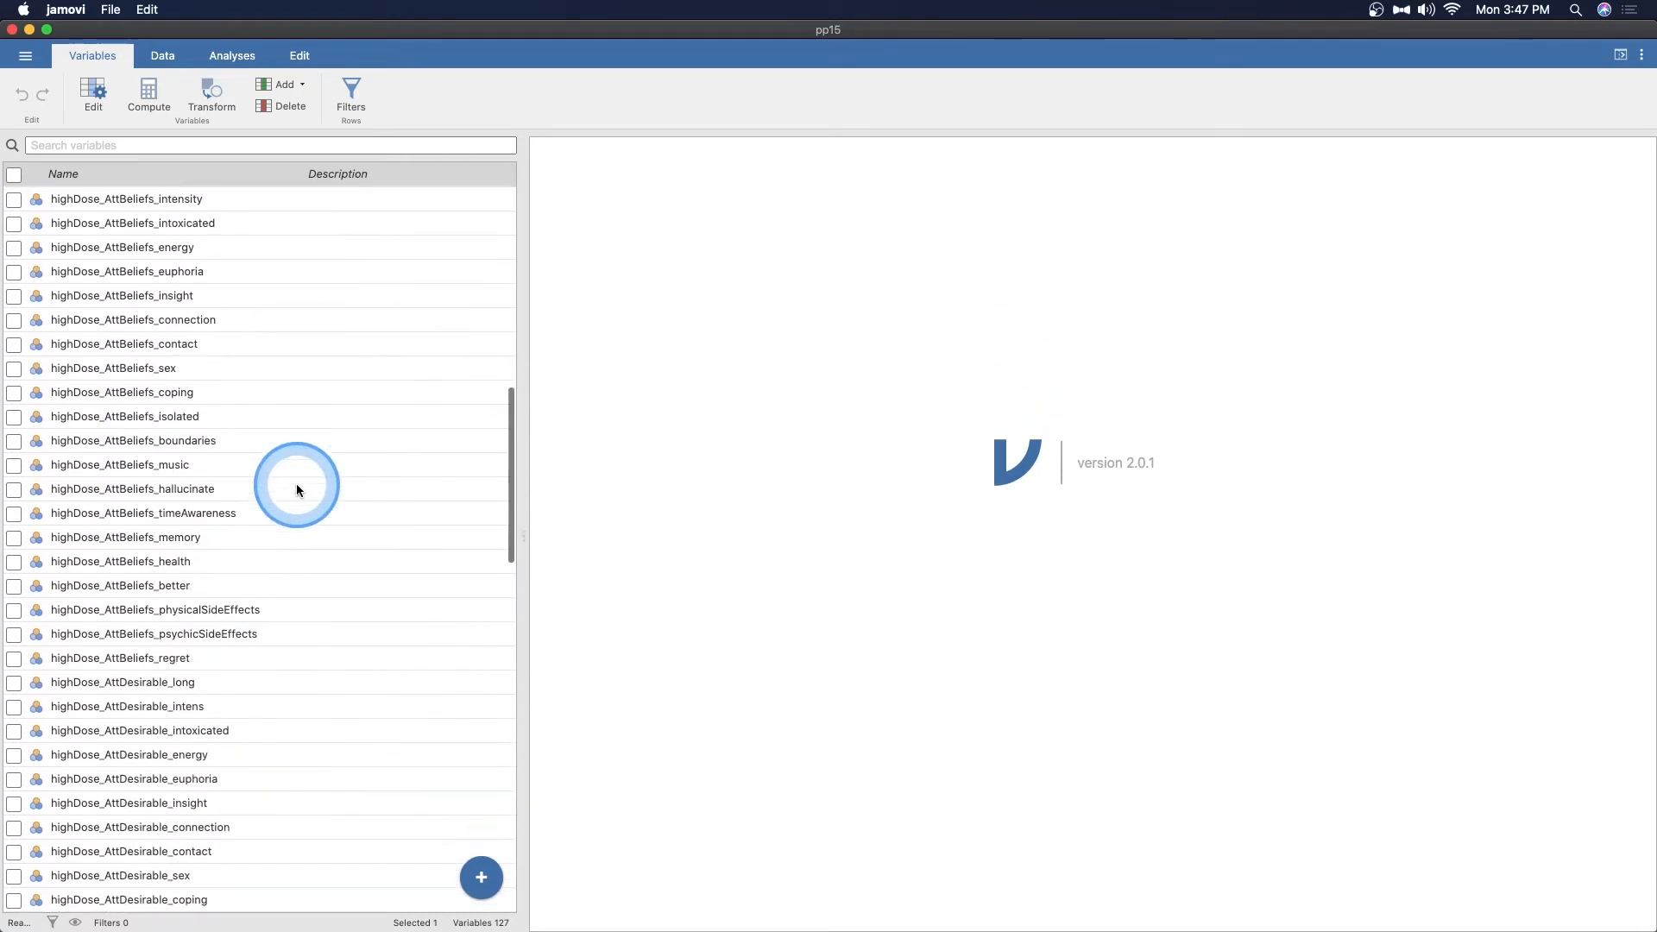
pyautogui.scroll(-20, 226, 605)
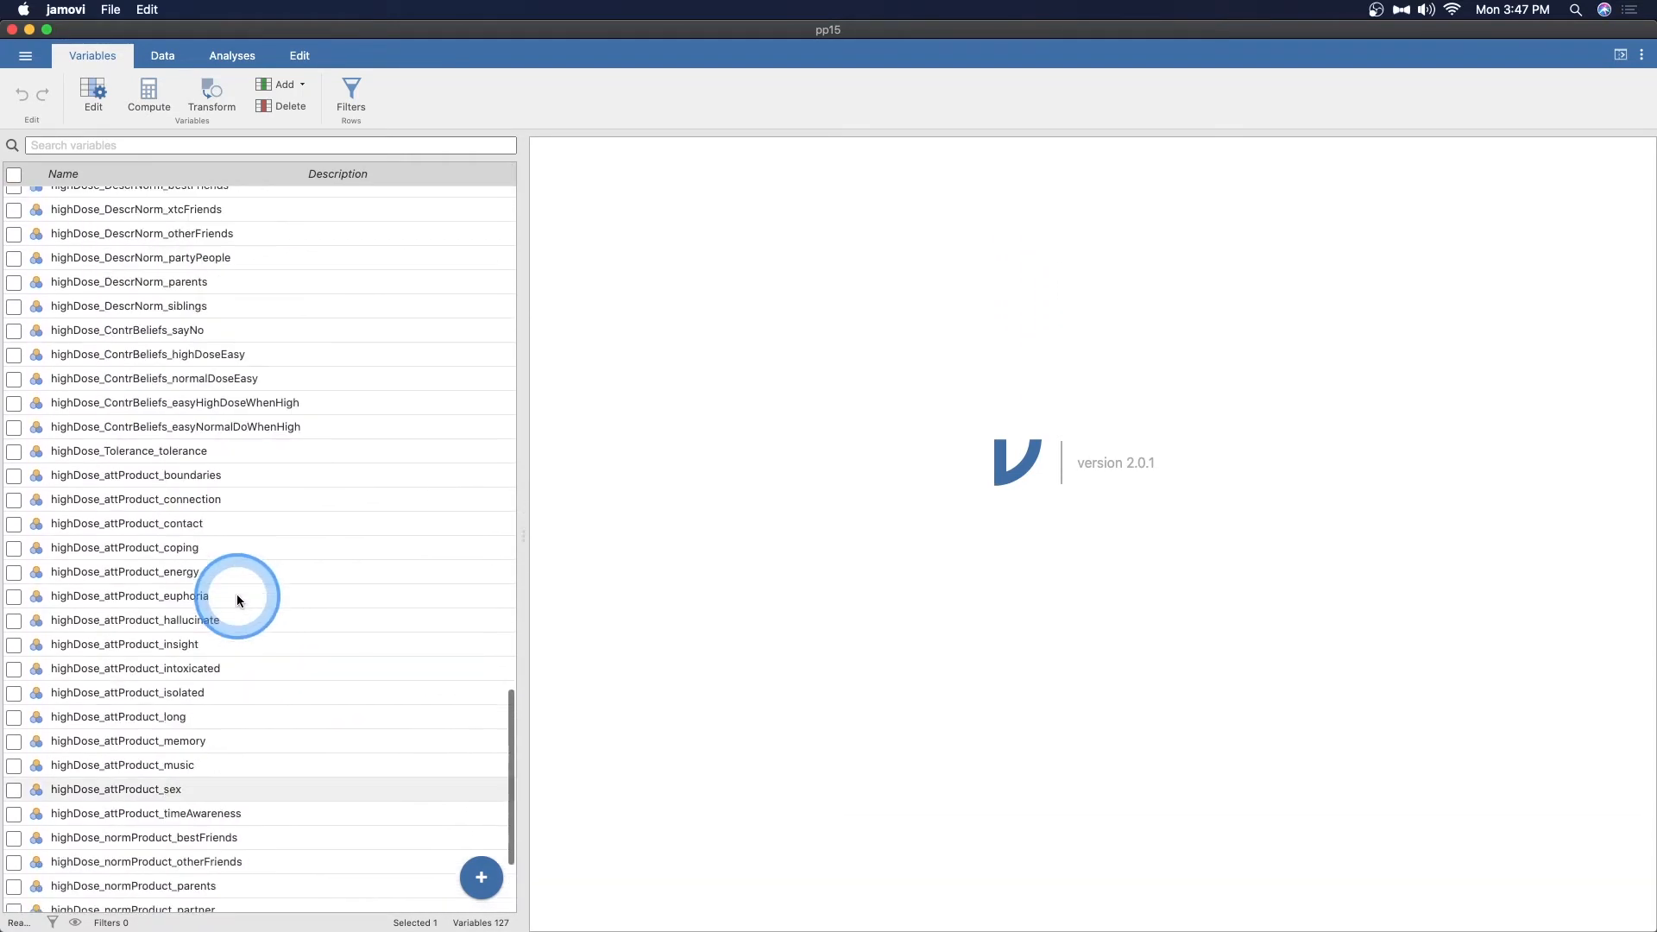
pyautogui.scroll(20, 237, 603)
pyautogui.scroll(10, 234, 602)
# - Display the data spreadsheet and look through its rows from the first to the last and back
pyautogui.click(162, 55)
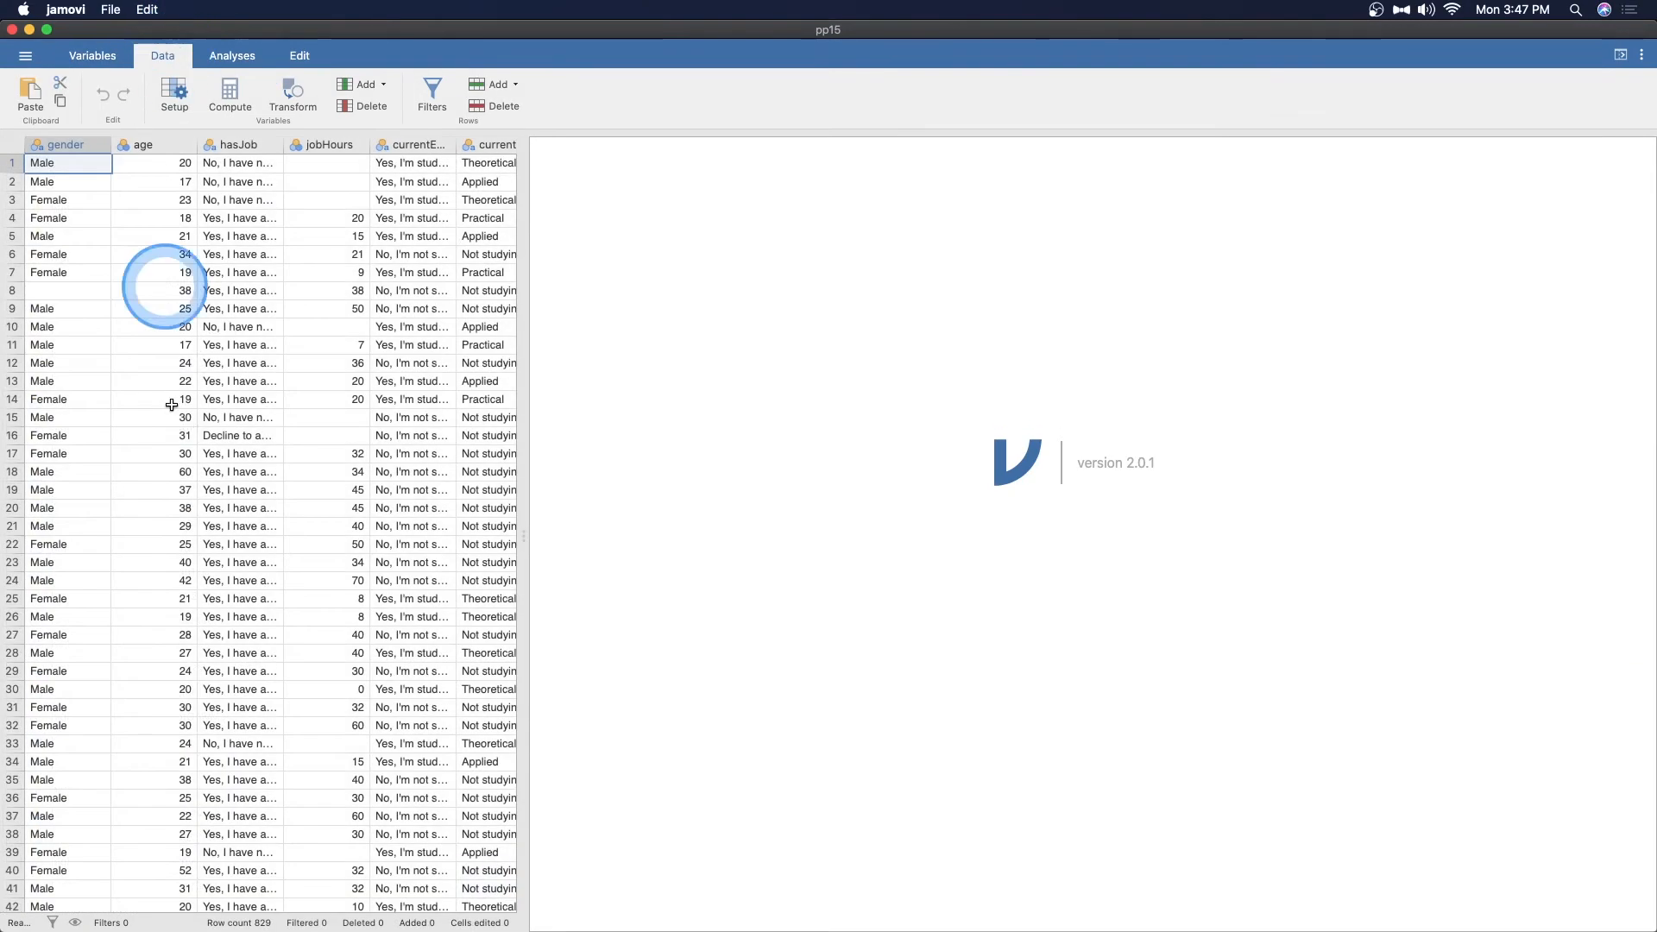
pyautogui.scroll(-15, 166, 389)
pyautogui.scroll(-20, 169, 393)
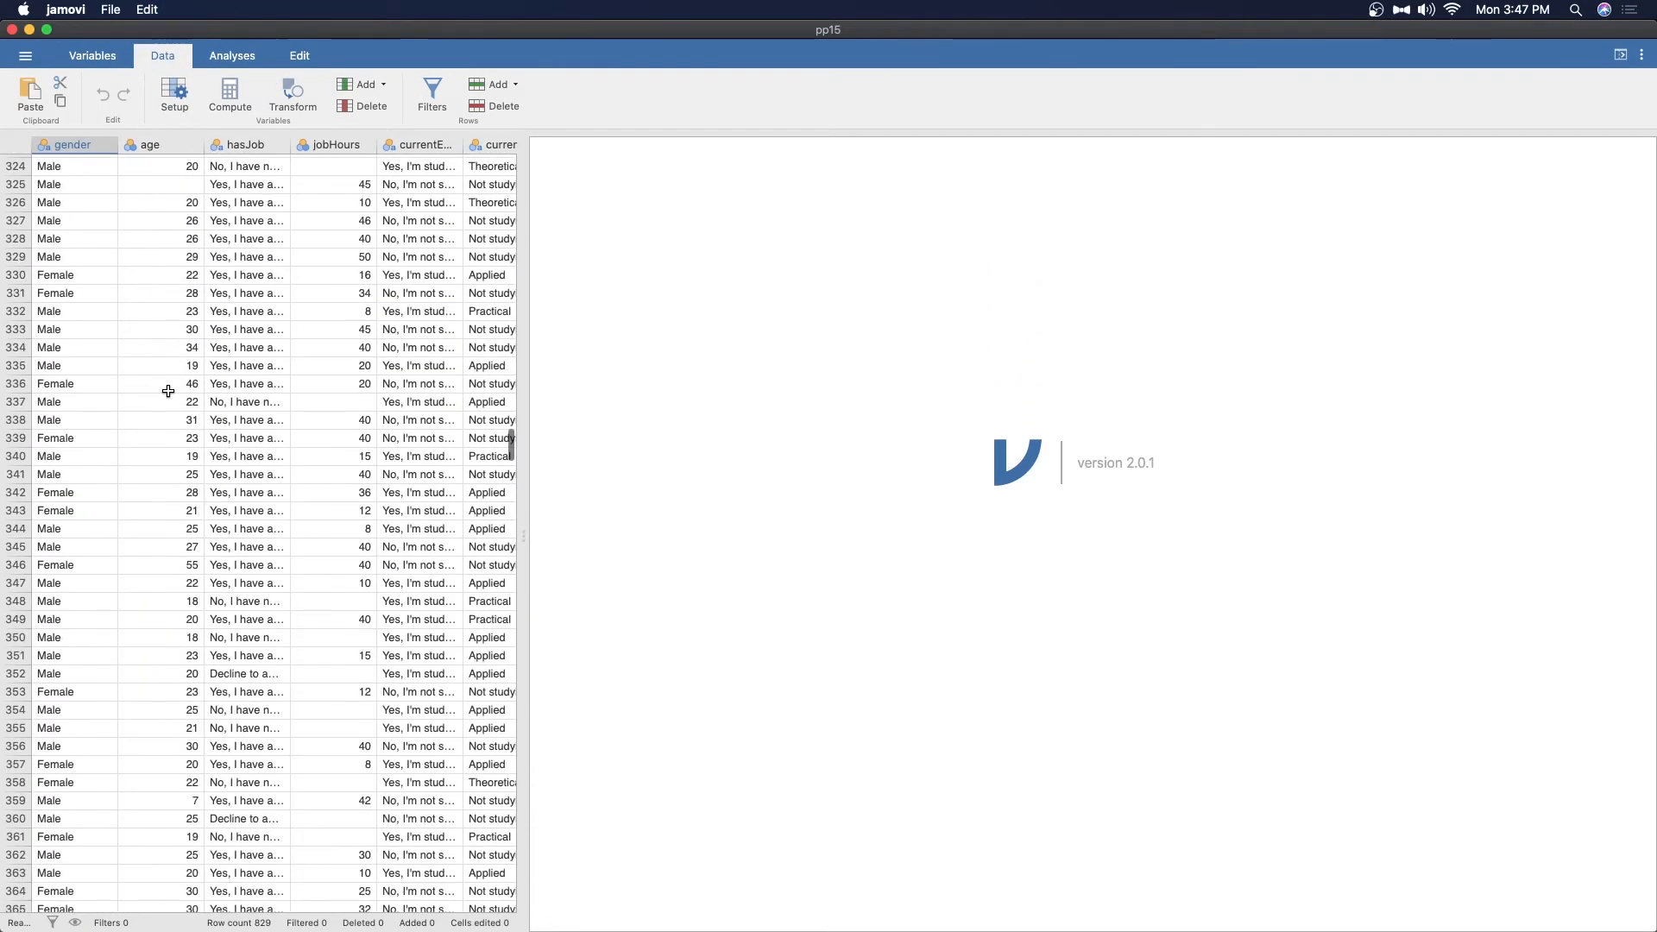
pyautogui.scroll(-20, 169, 395)
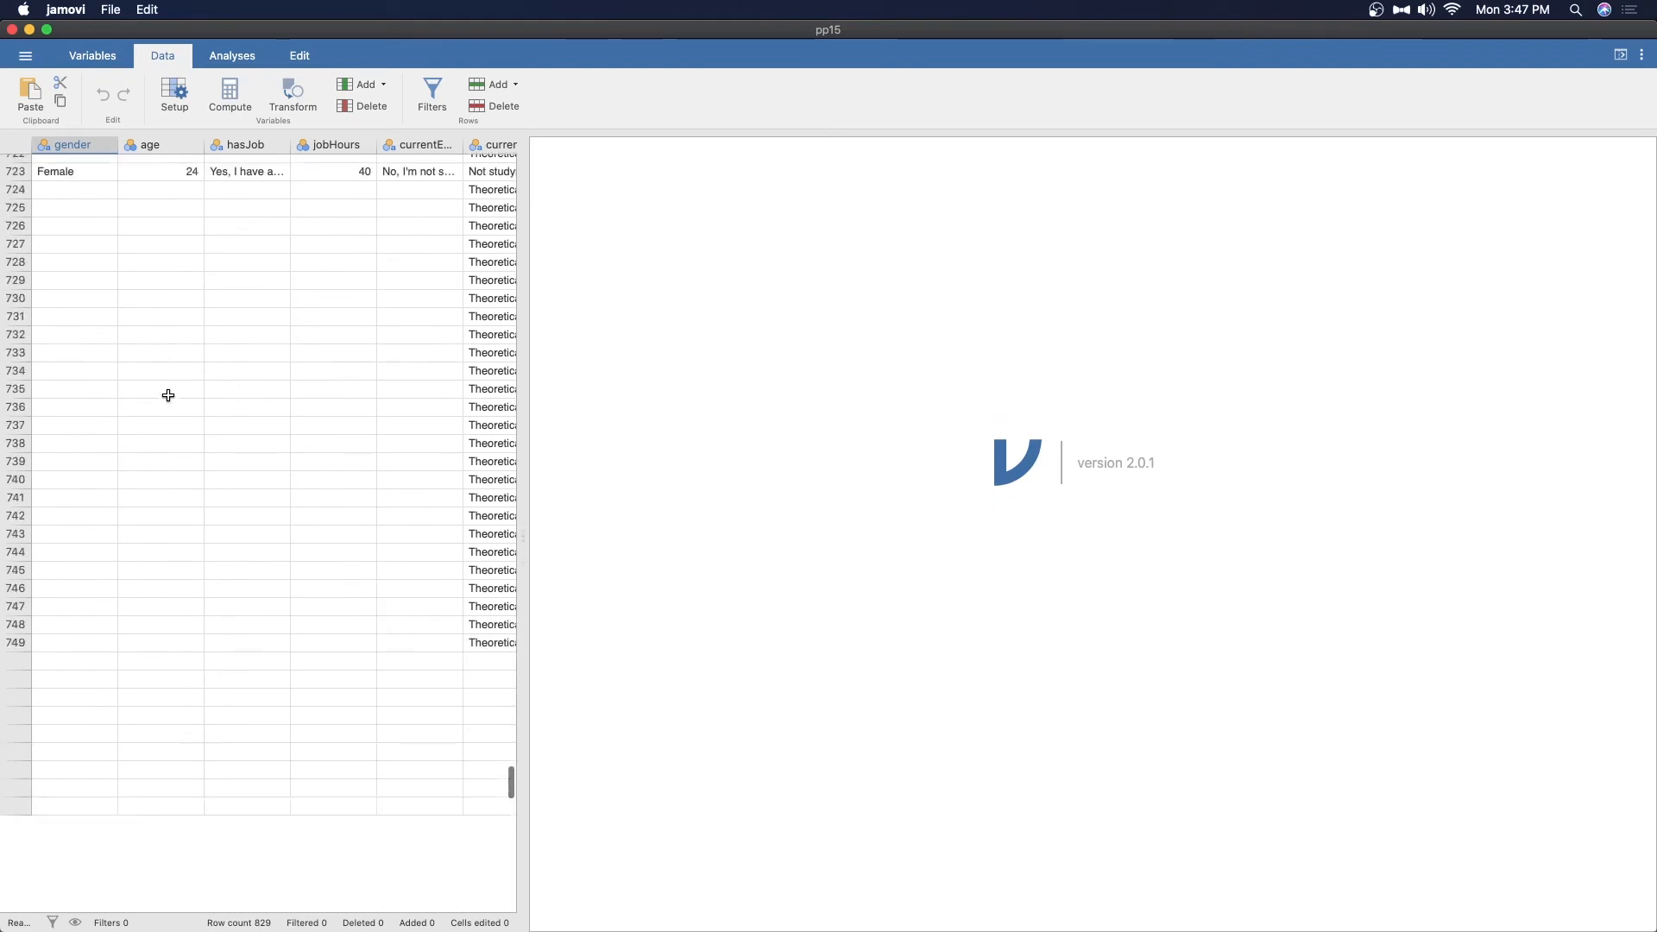
pyautogui.hscroll(2, 168, 395)
pyautogui.scroll(10, 168, 396)
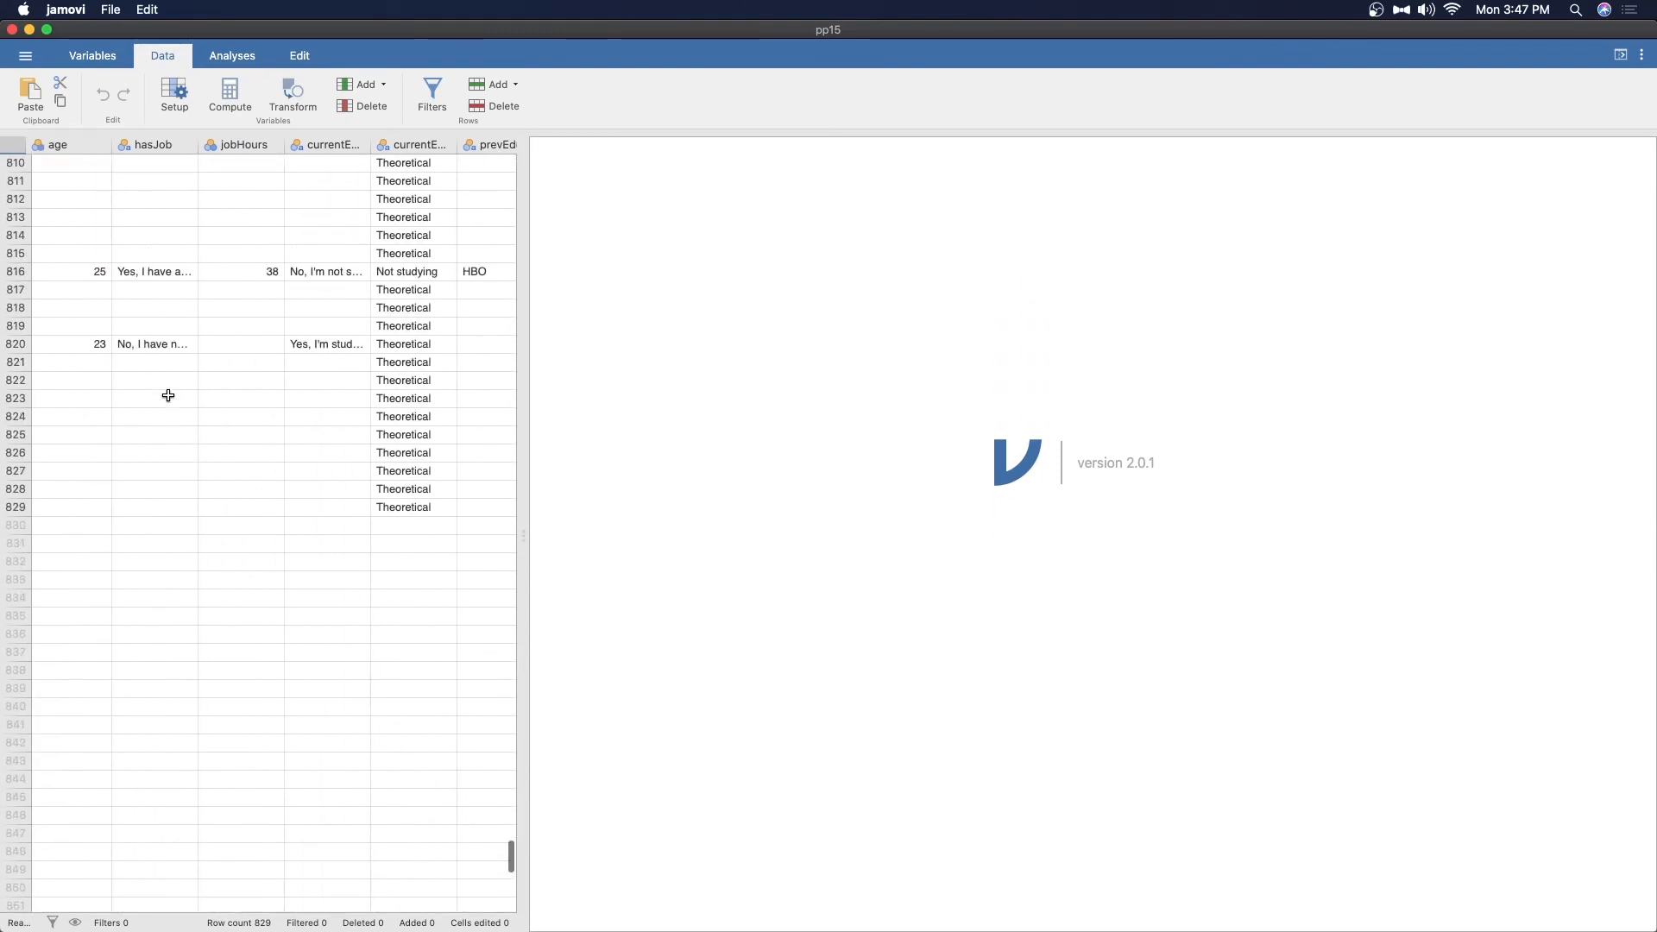
pyautogui.click(168, 395)
pyautogui.scroll(4, 168, 395)
pyautogui.hscroll(-2, 169, 397)
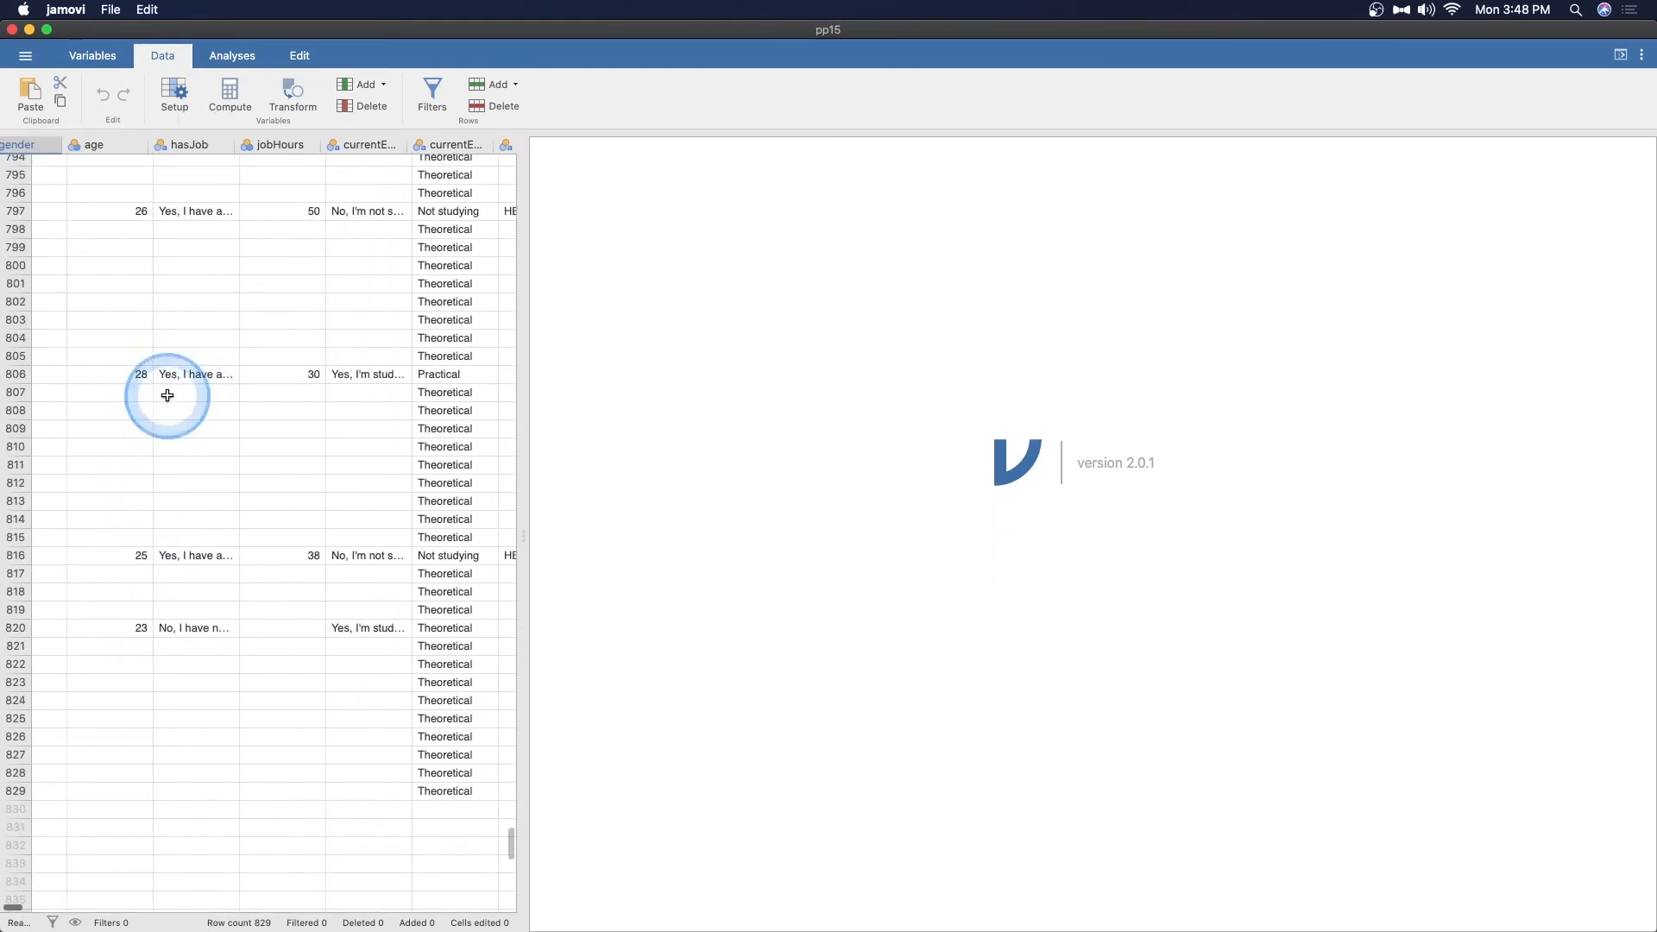
pyautogui.scroll(20, 167, 417)
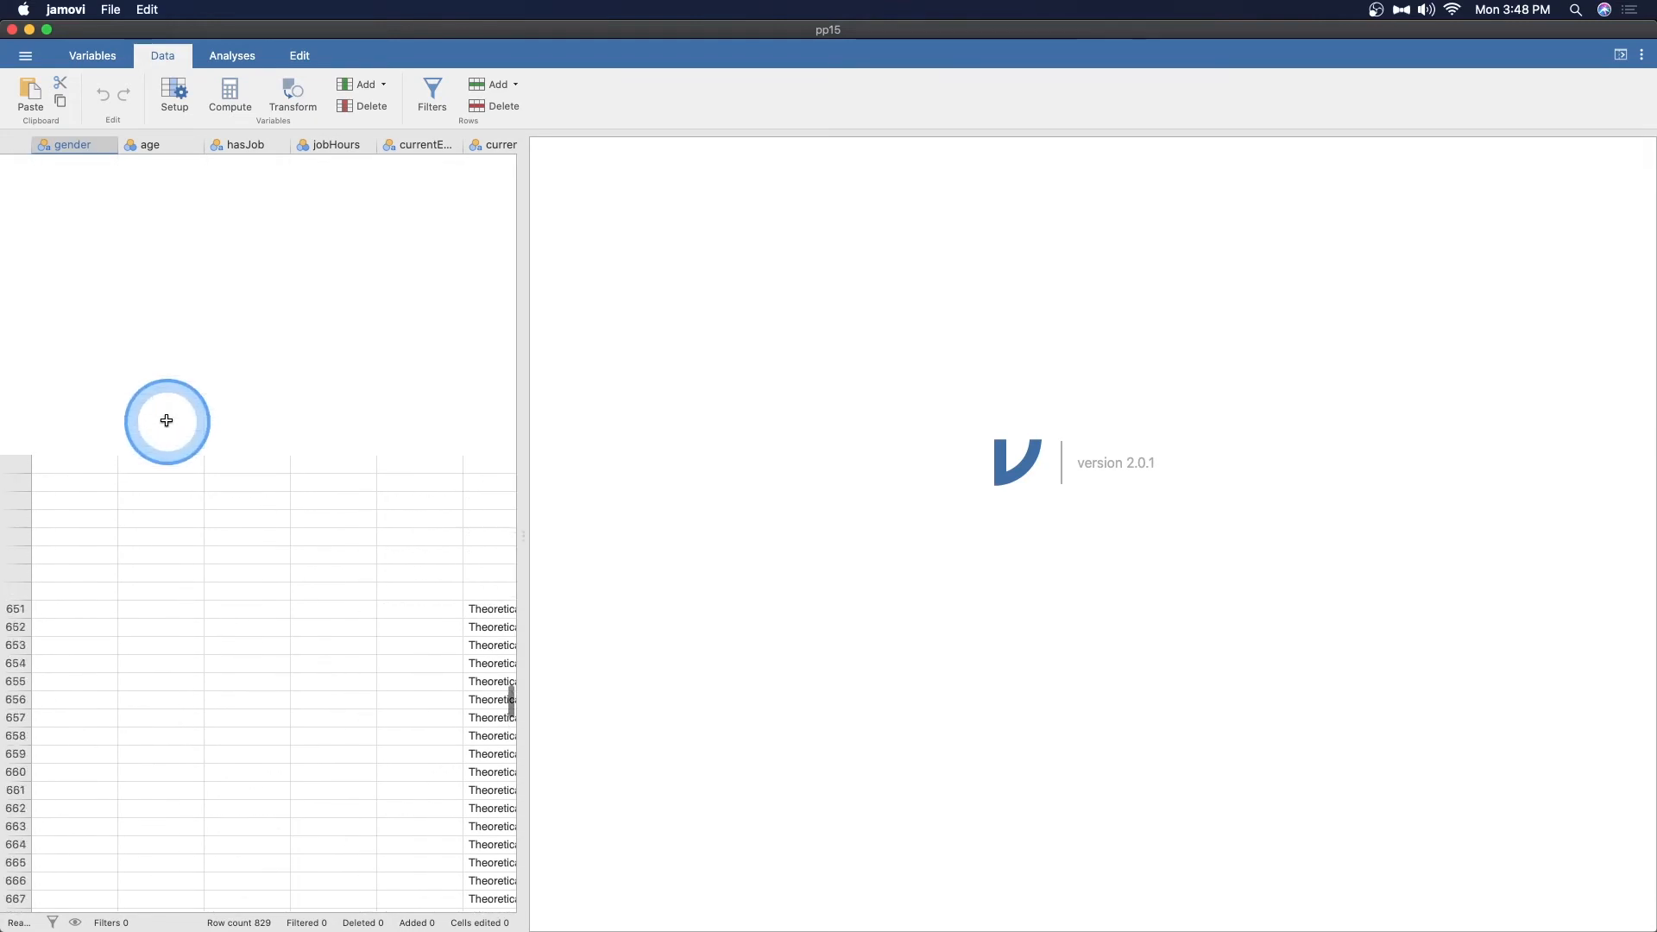
pyautogui.scroll(15, 167, 420)
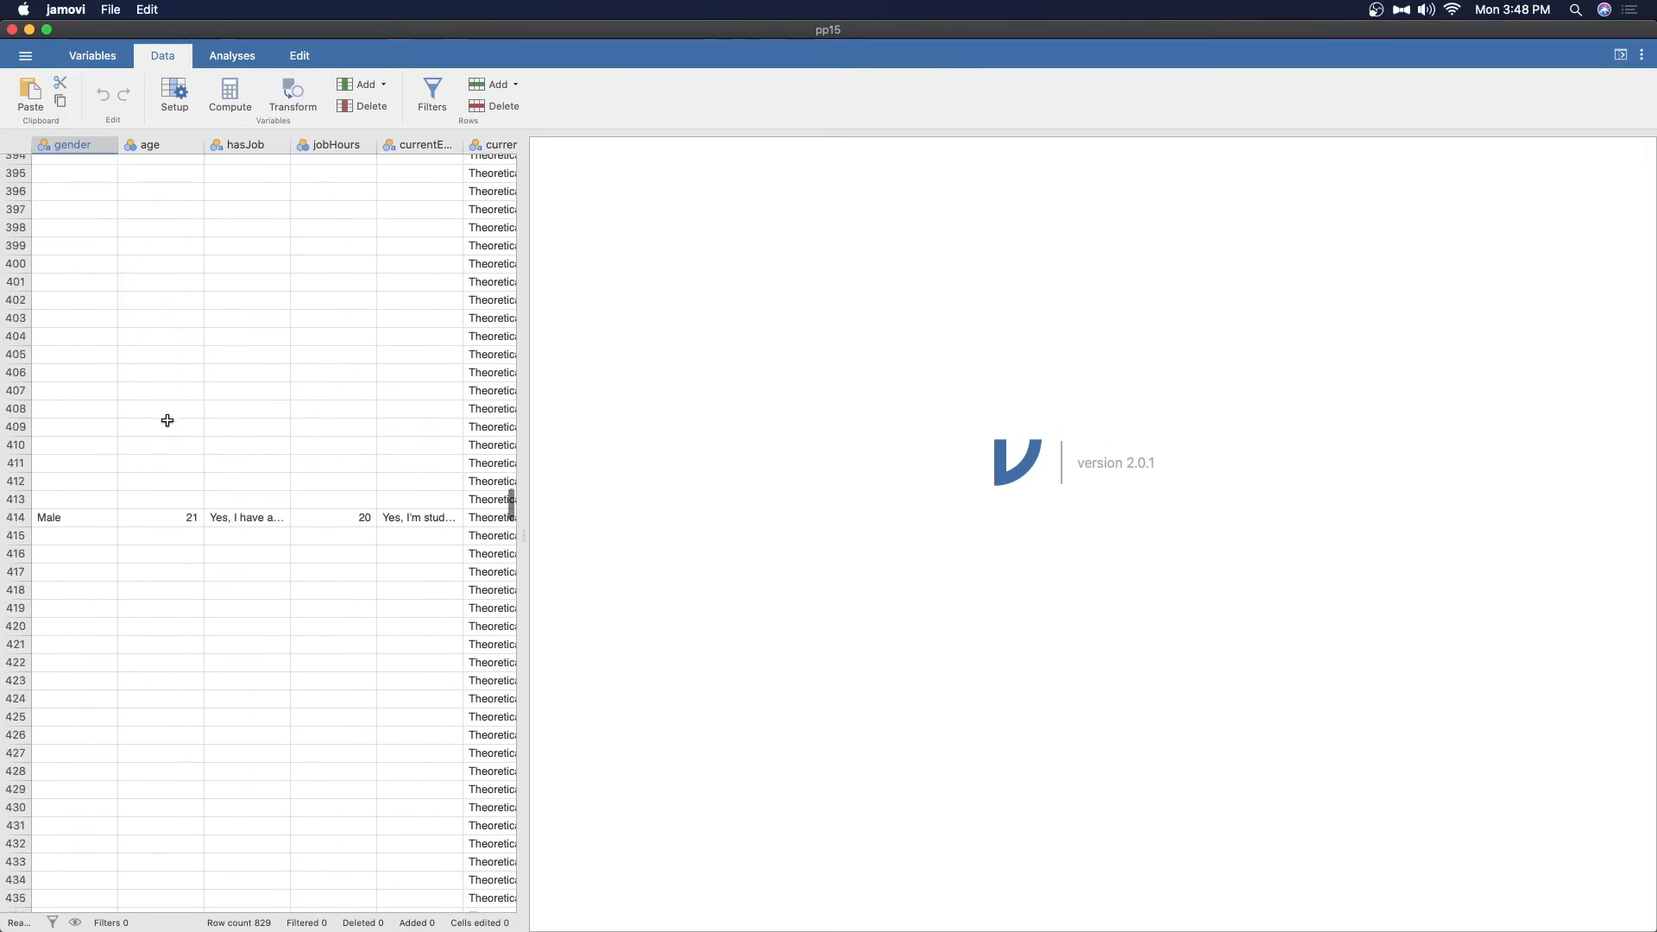
pyautogui.click(169, 418)
pyautogui.scroll(3, 170, 417)
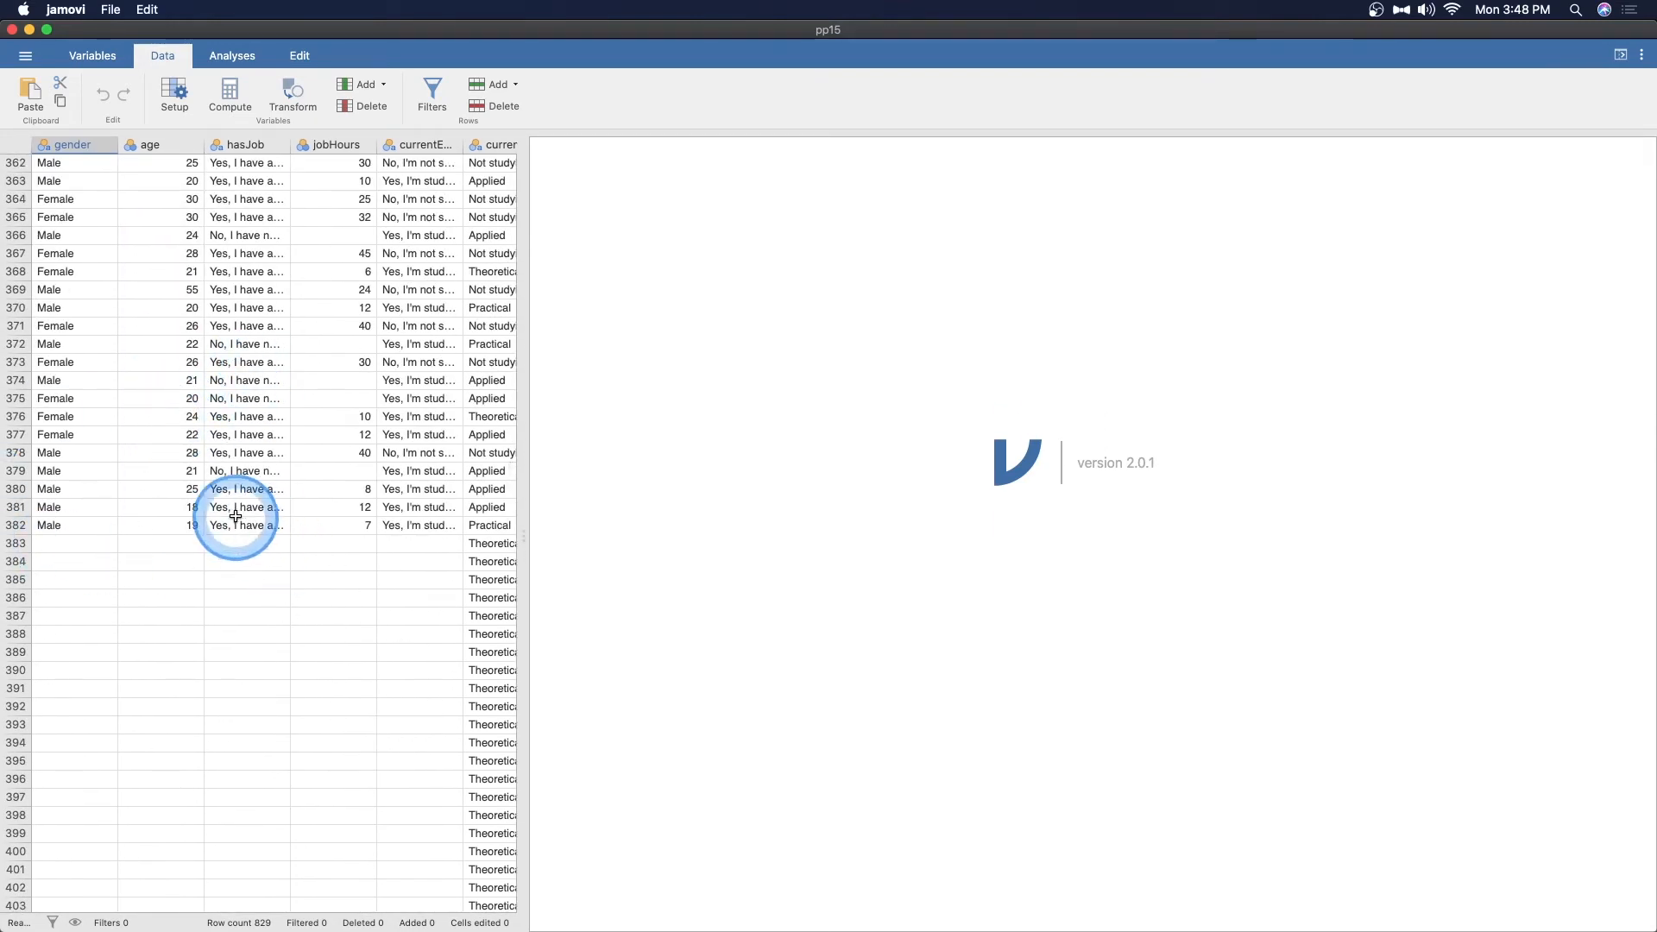
pyautogui.scroll(20, 231, 522)
pyautogui.scroll(20, 229, 531)
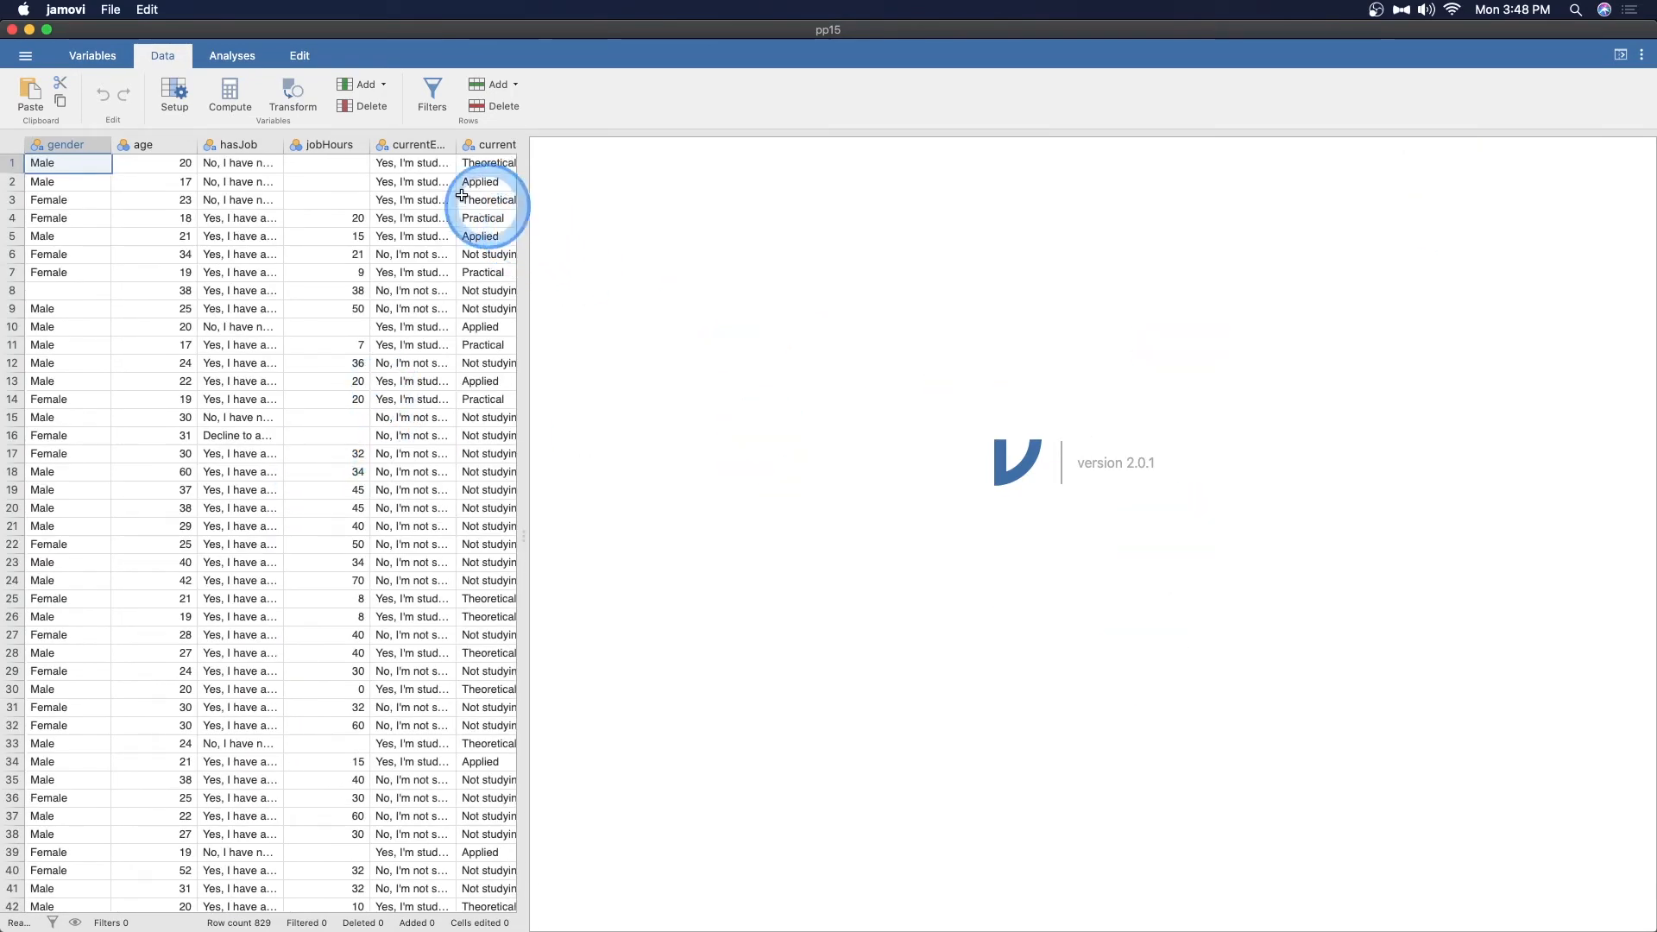
# - Start a Frequencies analysis from the rosetta module and briefly check the Exploration analyses for comparison
pyautogui.click(227, 55)
pyautogui.click(918, 97)
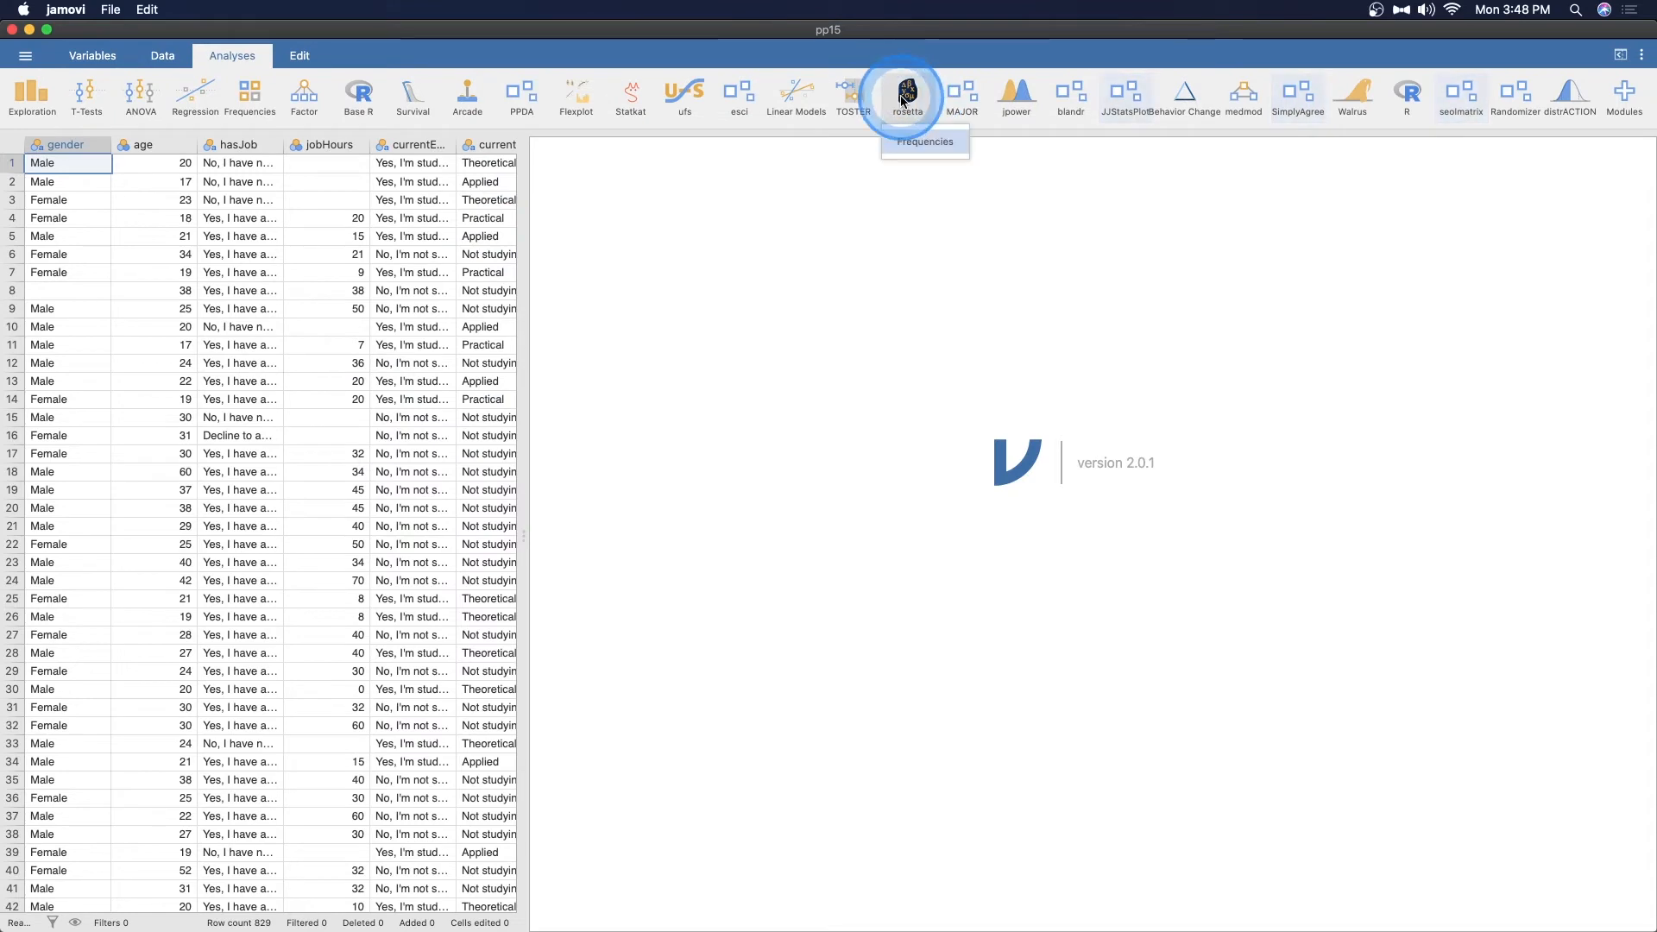
pyautogui.click(925, 137)
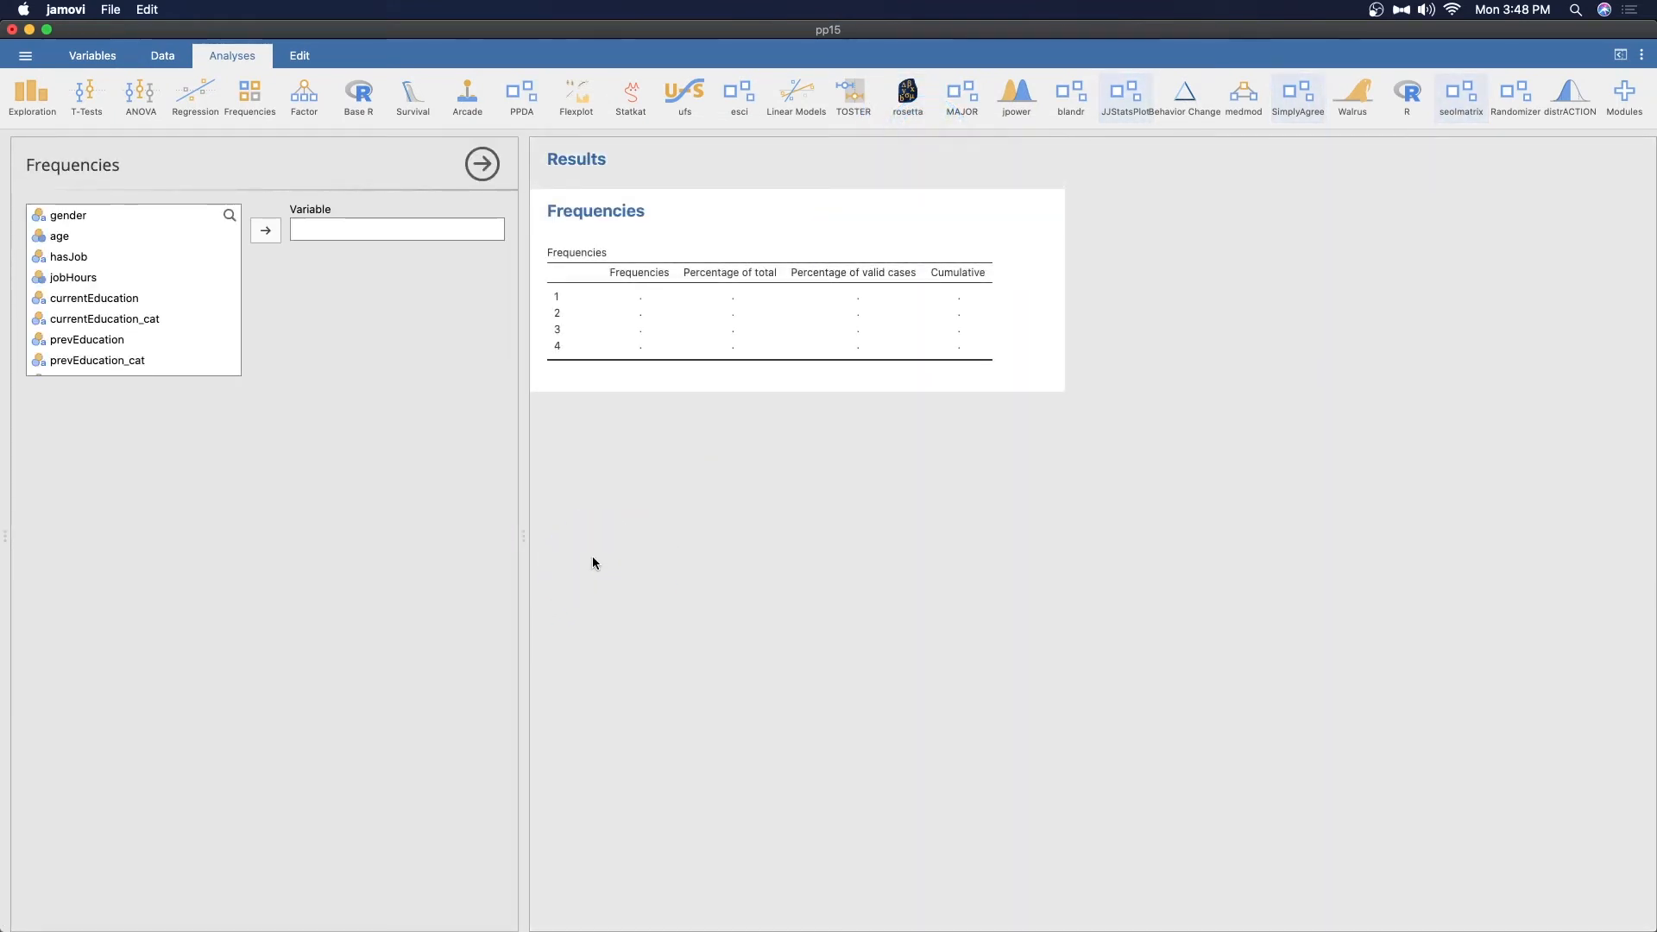
pyautogui.click(32, 94)
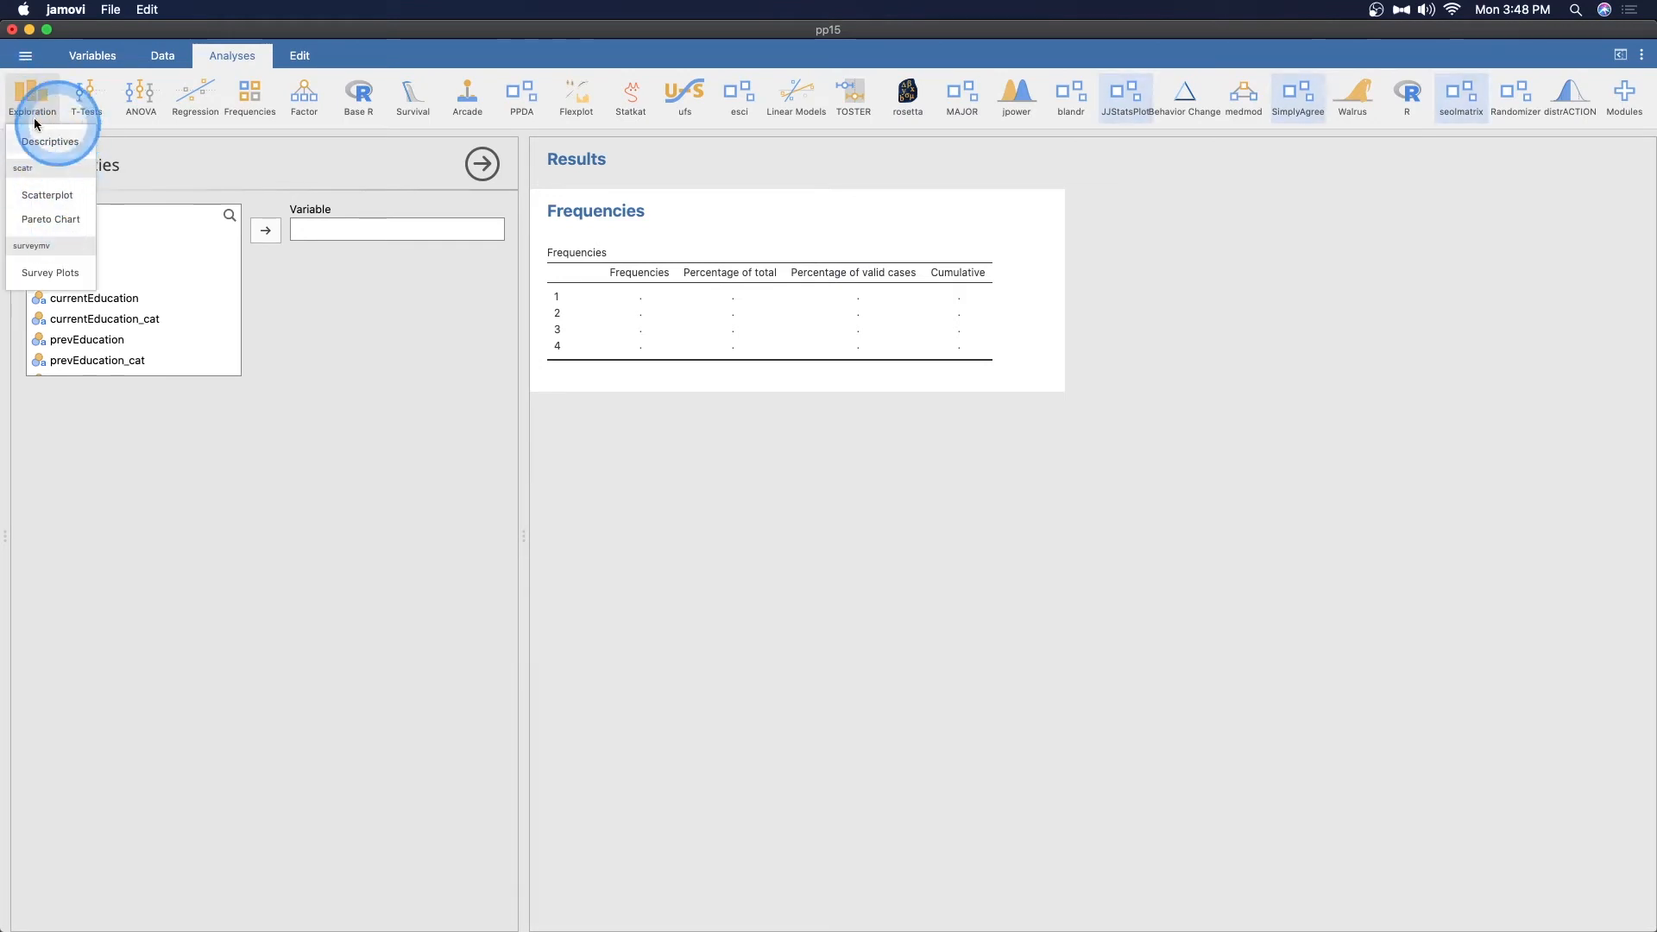
pyautogui.click(354, 535)
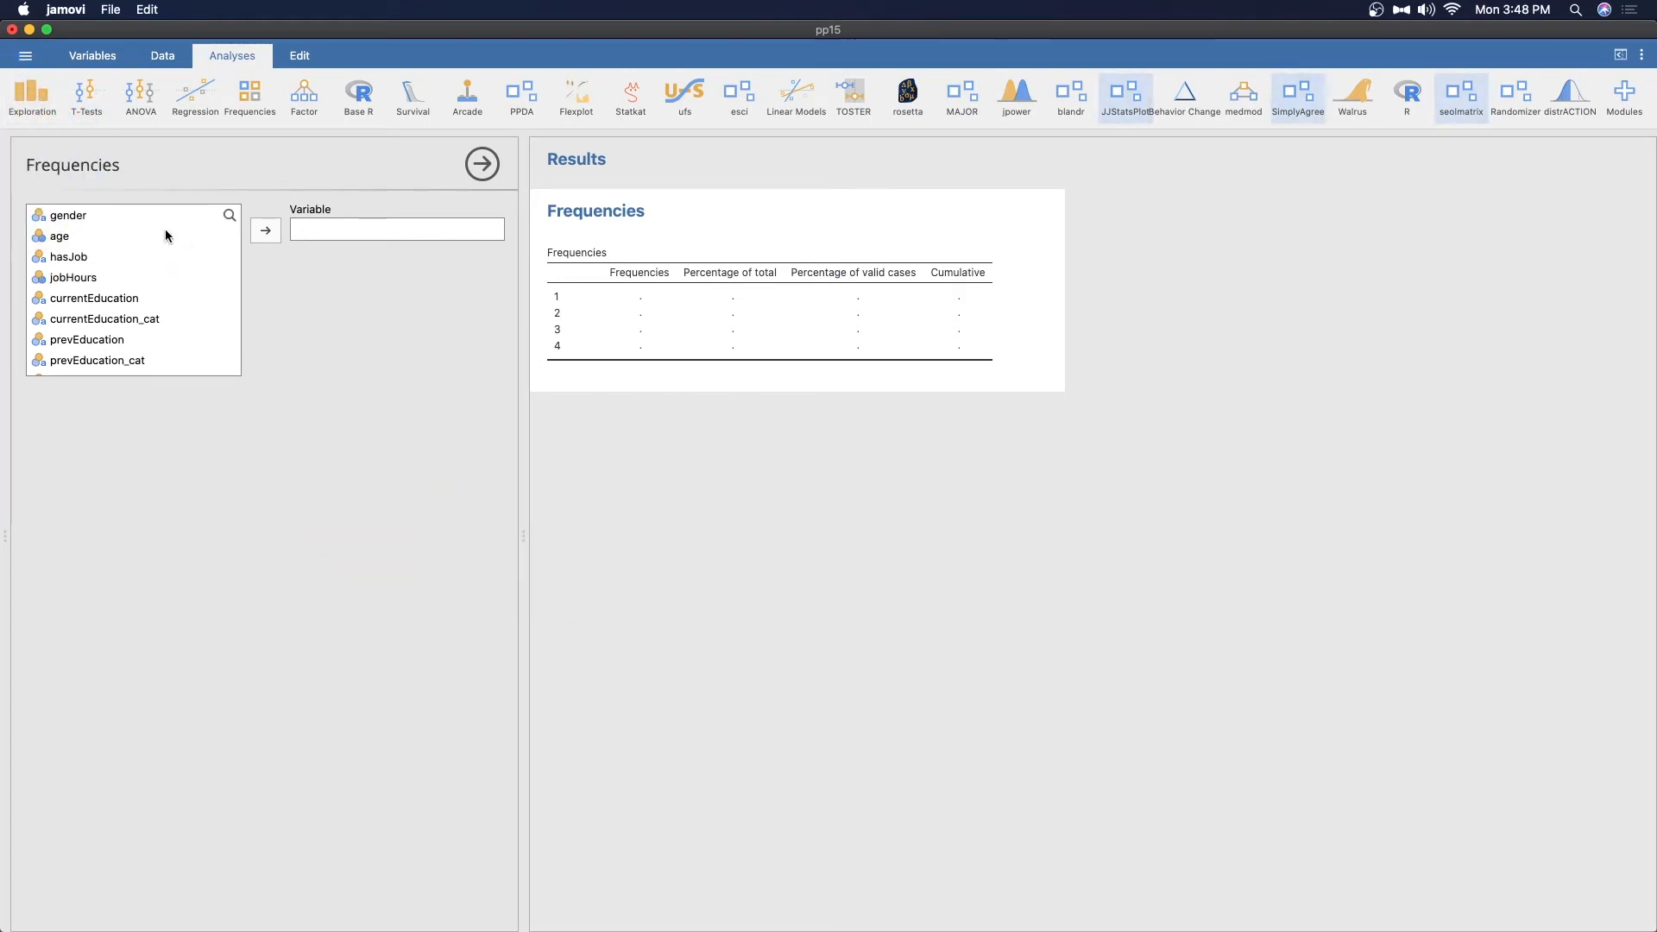
# - Assign age as the variable of the rosetta Frequencies analysis to produce its frequency table
pyautogui.click(73, 235)
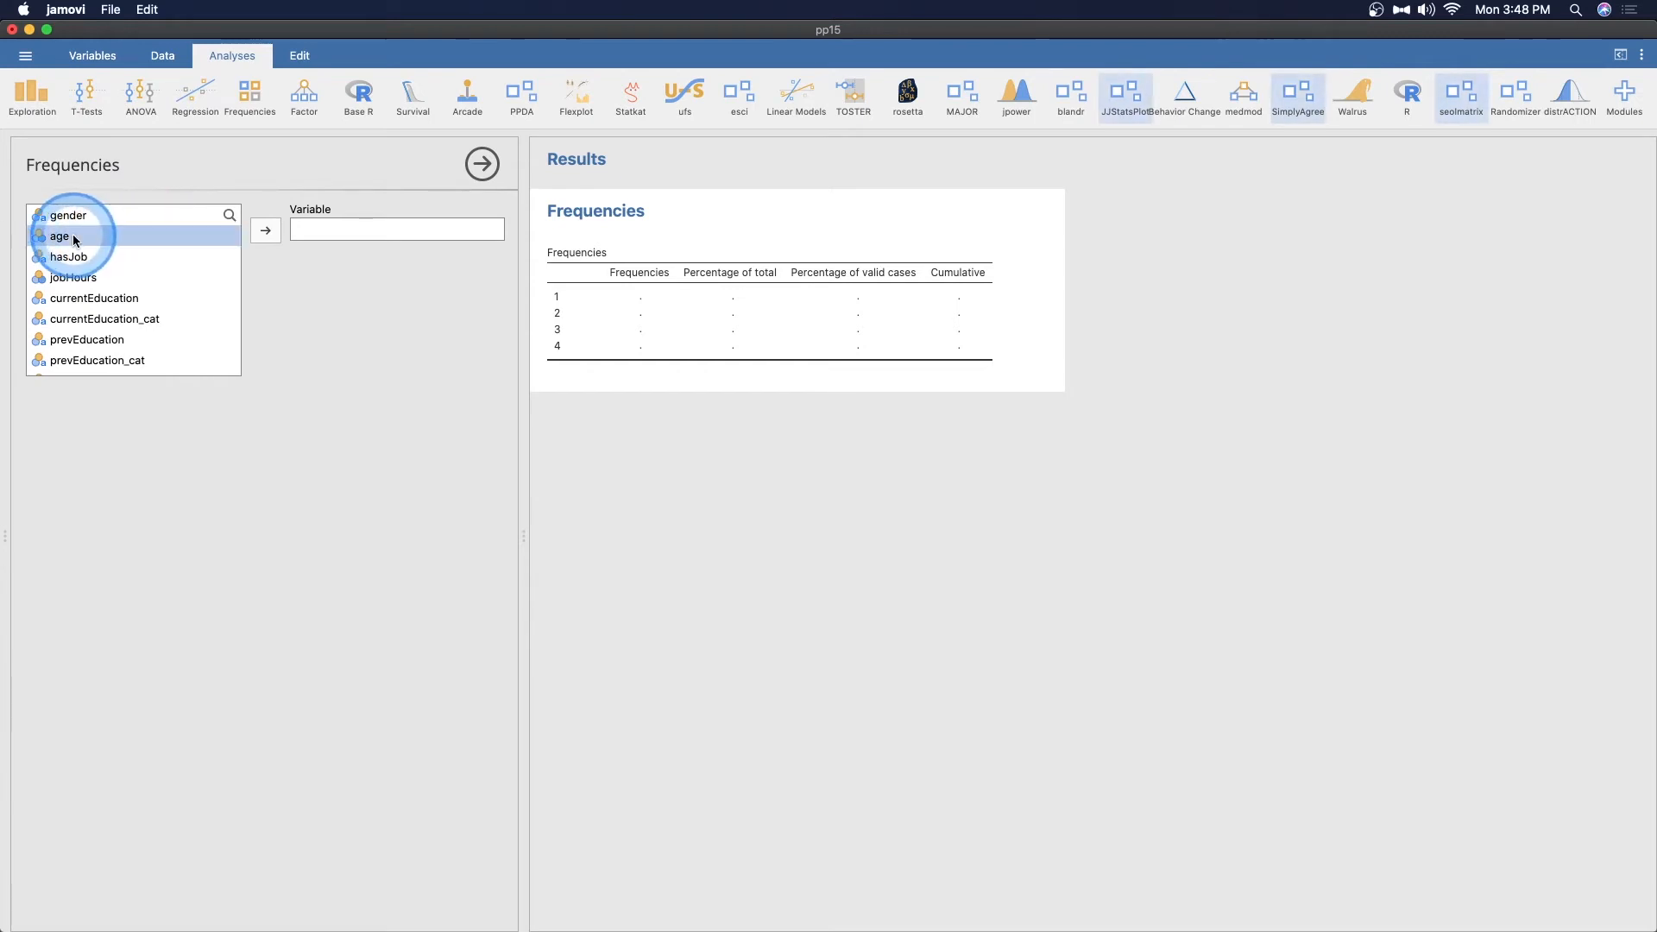
pyautogui.click(266, 231)
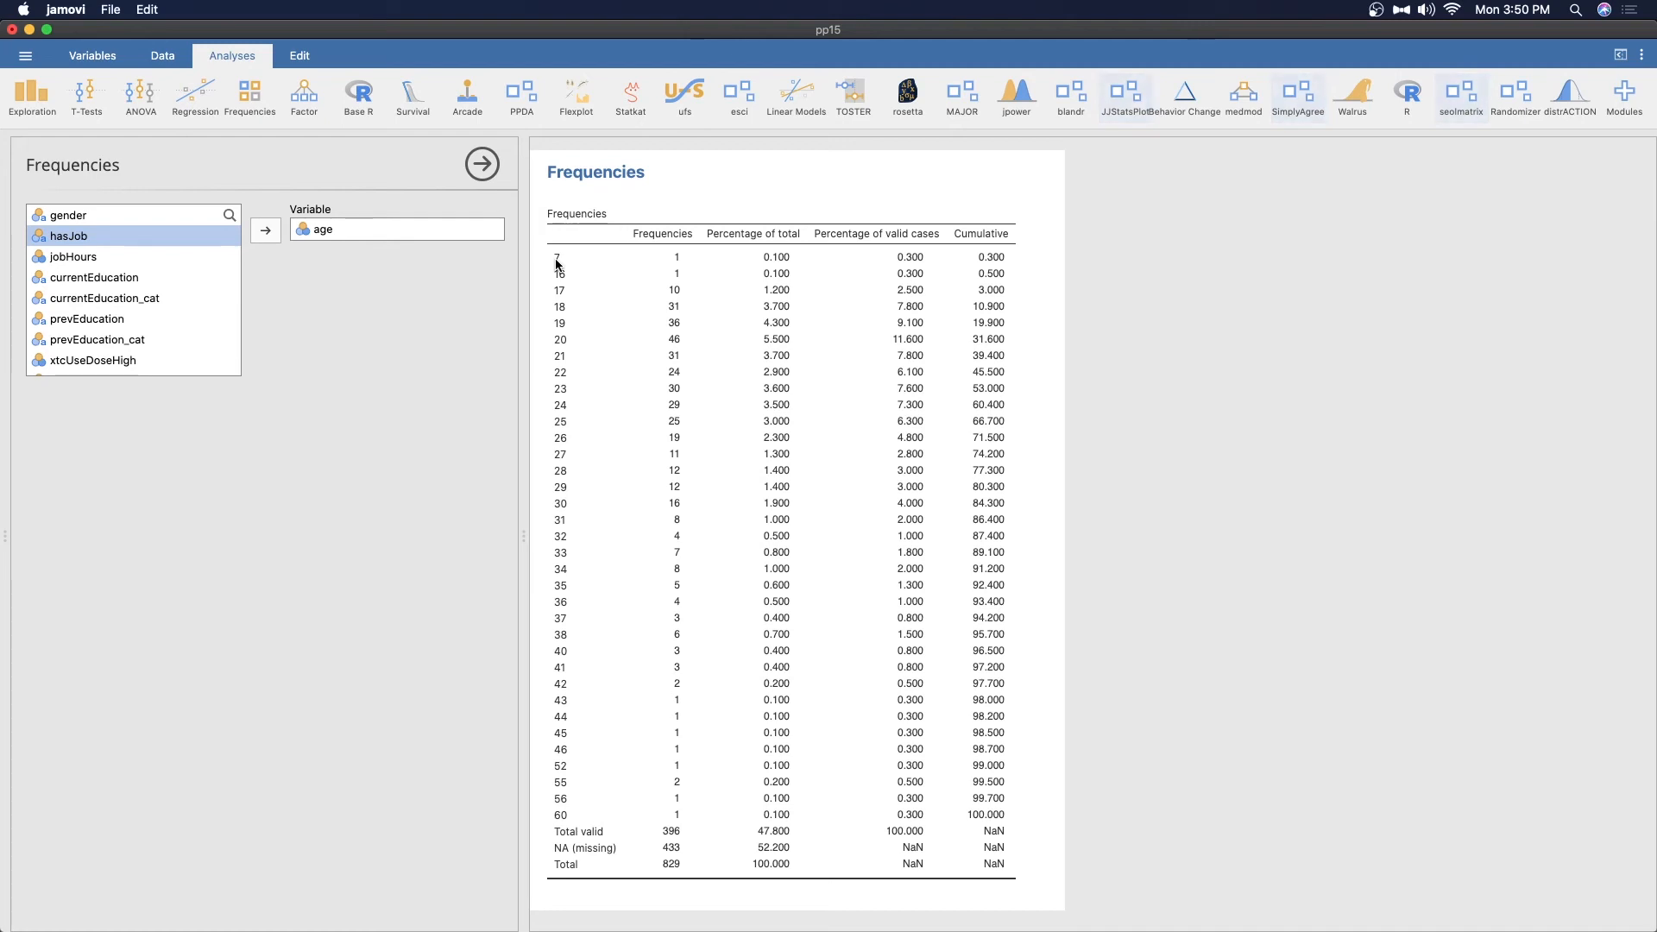
pyautogui.click(932, 341)
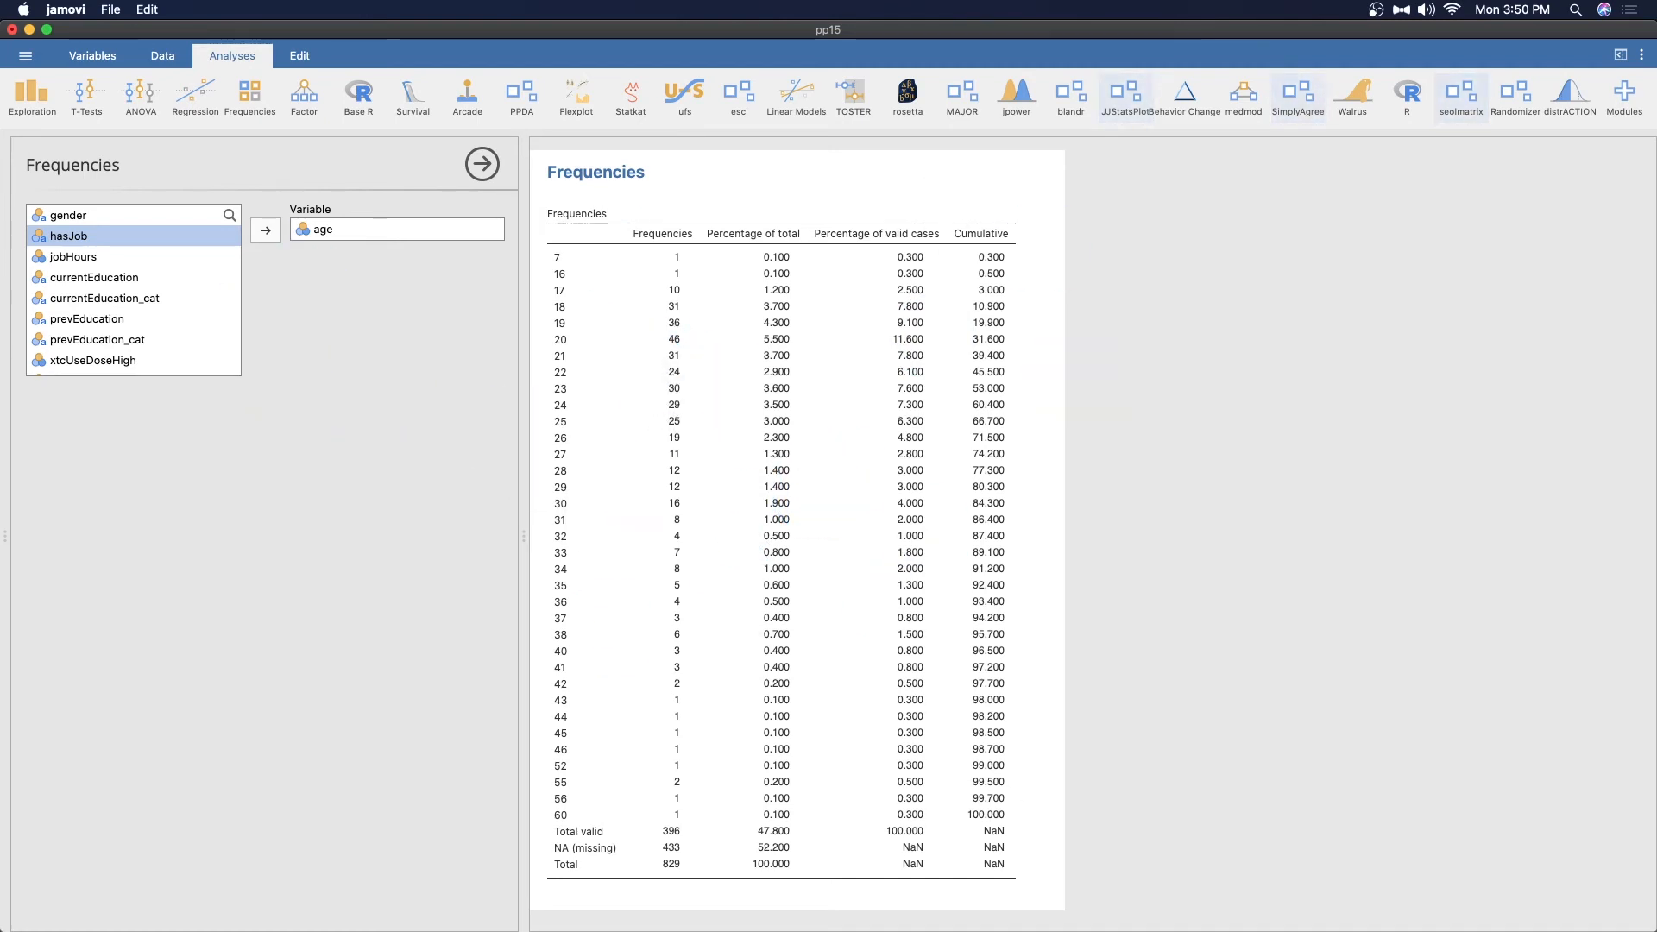
# - Switch to Chrome, read the example dataset and variable in the Rosetta Stats Frequencies chapter, and move the browser out of the way
pyautogui.press('super+Tab')
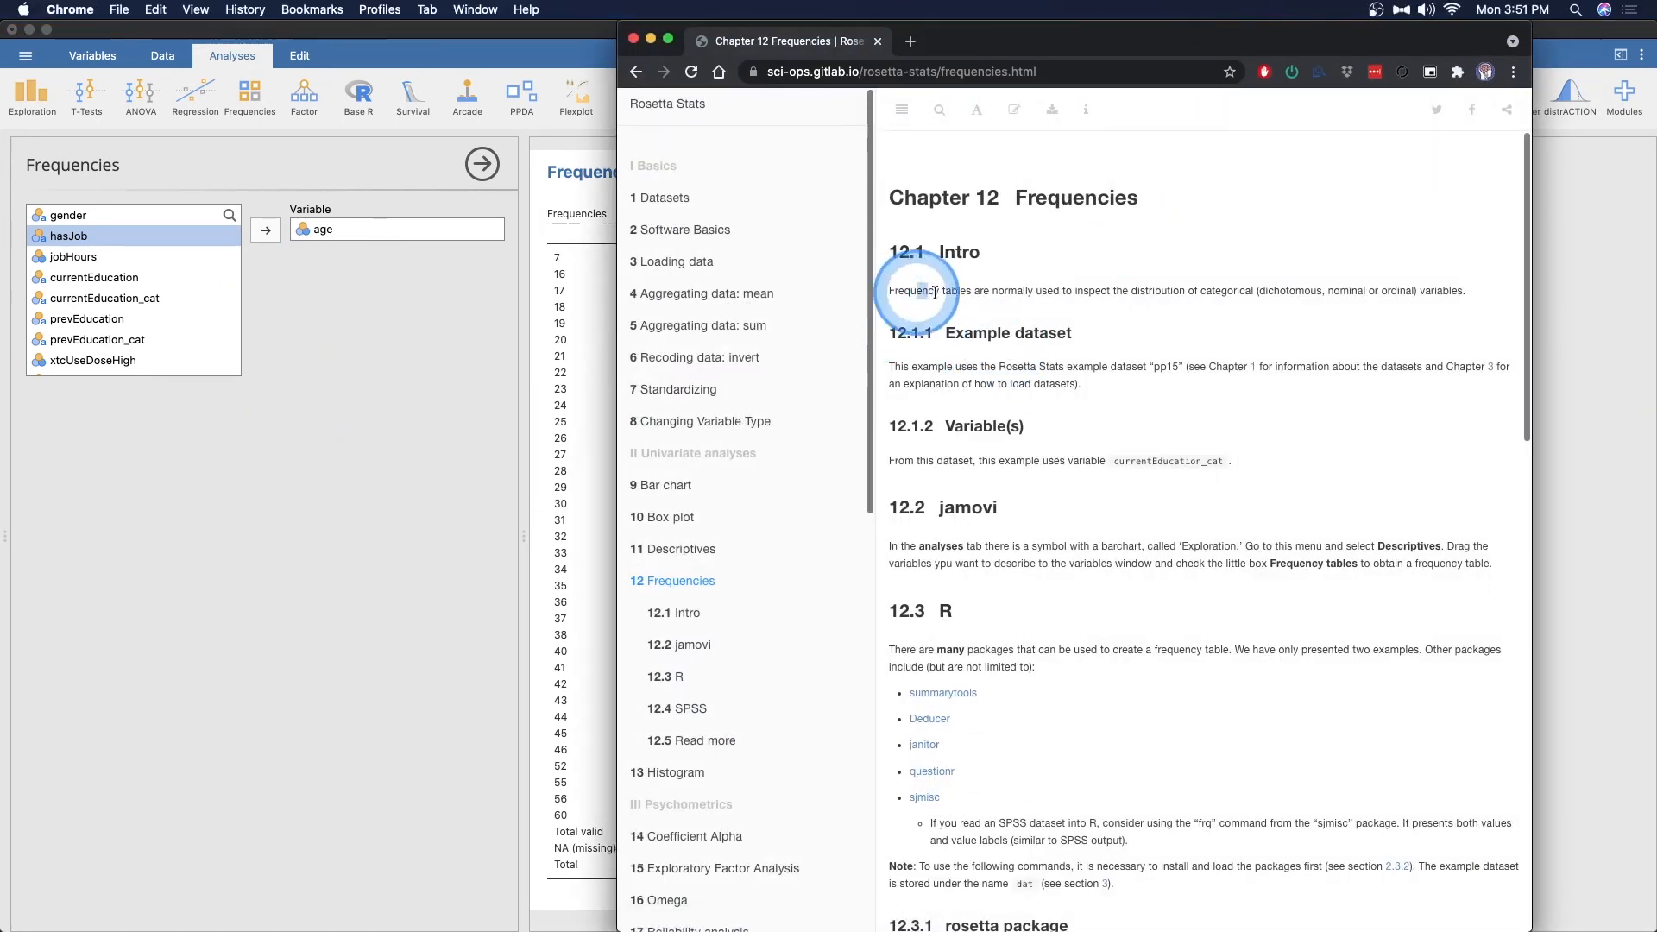
pyautogui.moveTo(934, 292); pyautogui.dragTo(1461, 292)
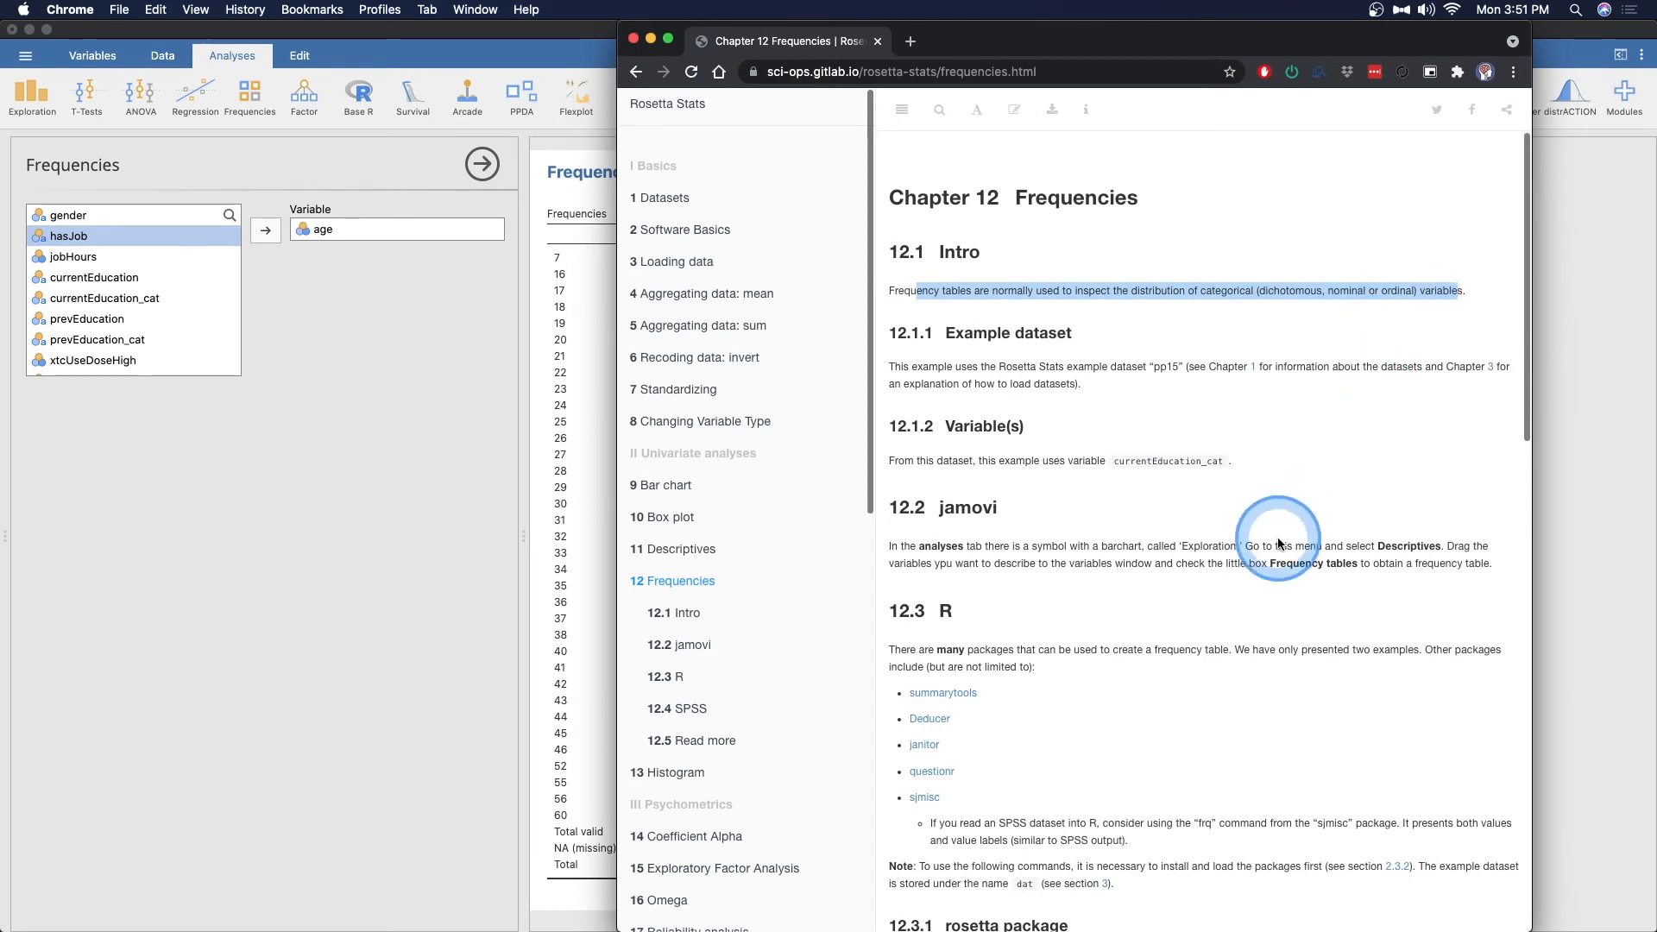
pyautogui.moveTo(917, 366); pyautogui.dragTo(1193, 367)
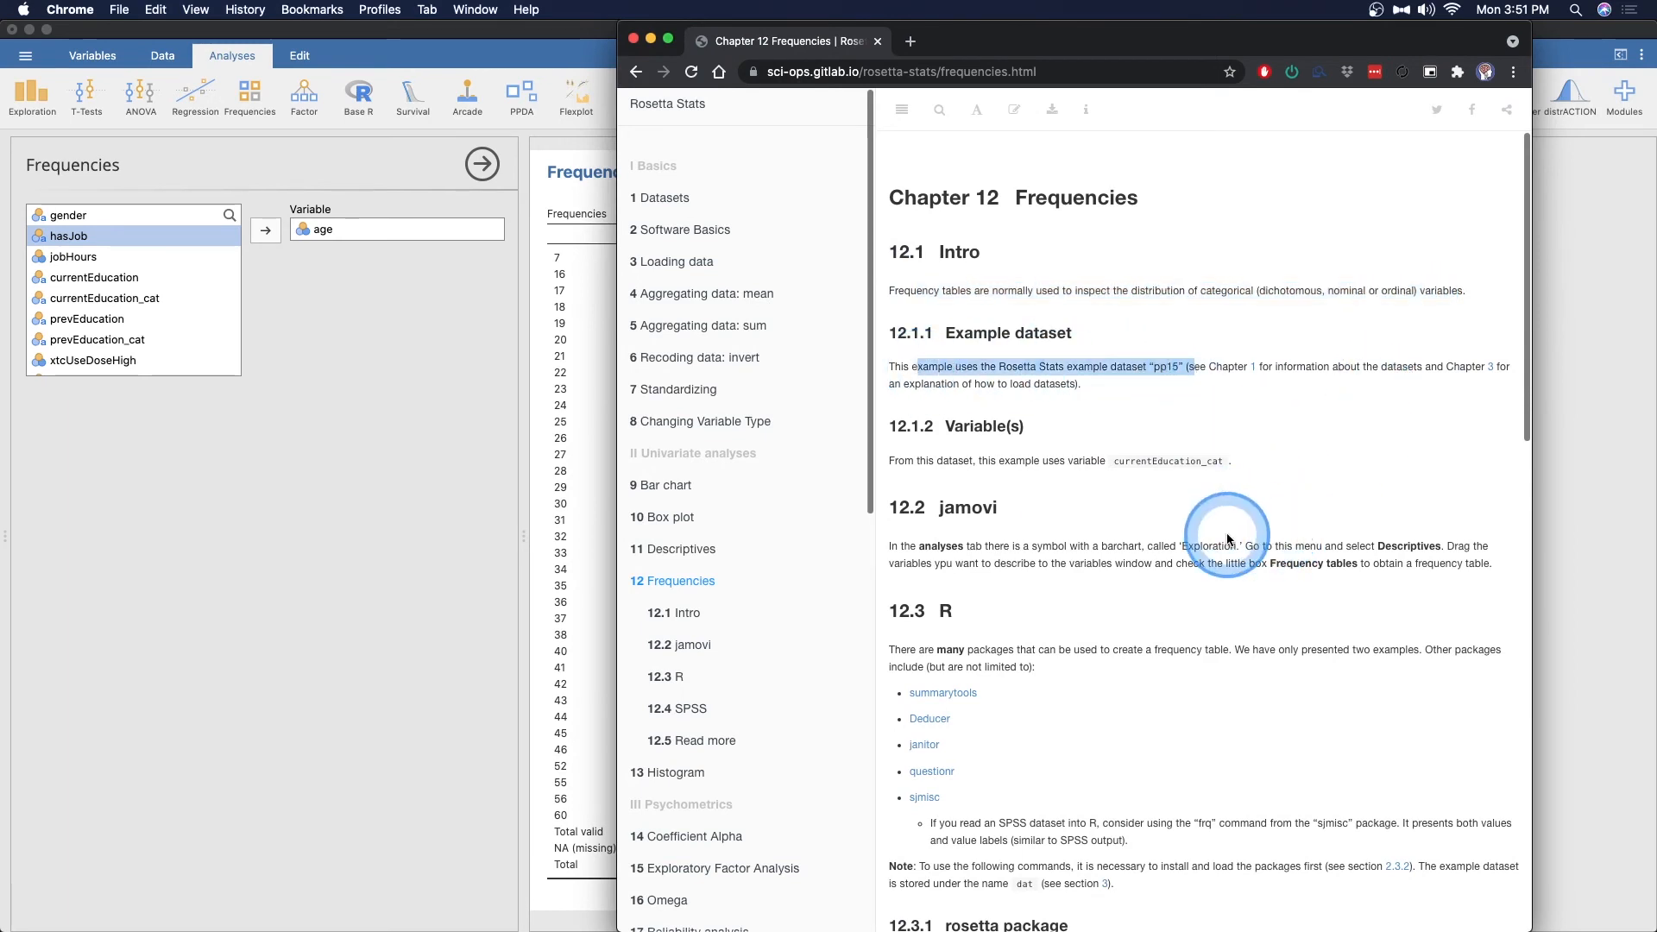
pyautogui.scroll(-1, 1352, 466)
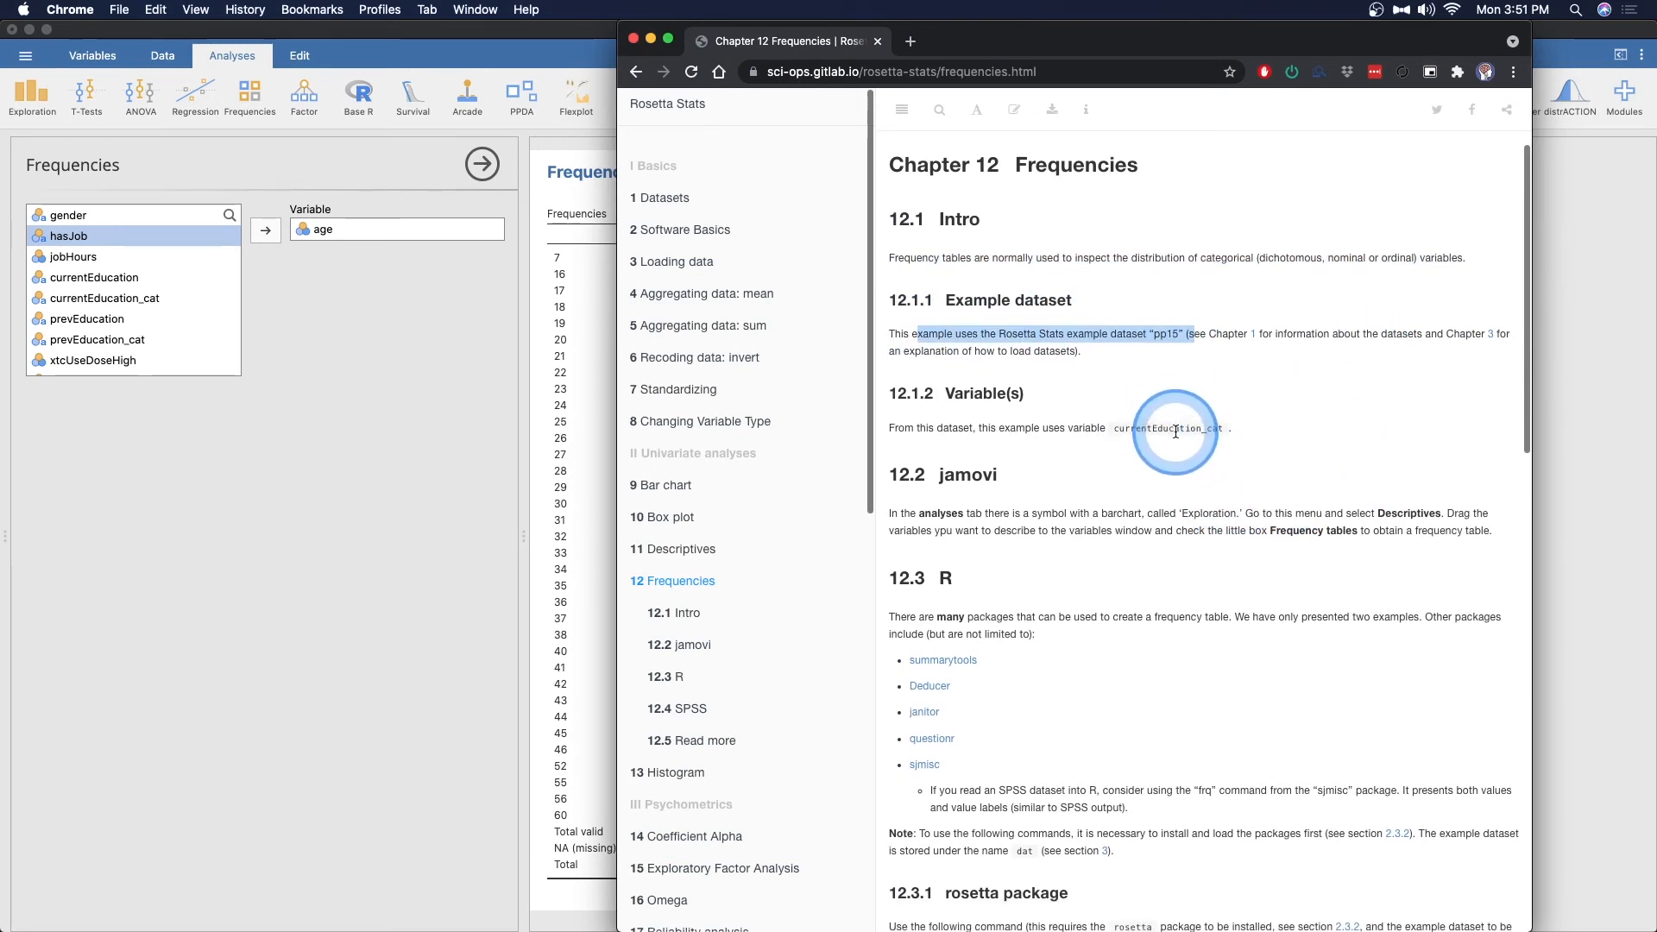
pyautogui.moveTo(1222, 31); pyautogui.dragTo(1656, 35)
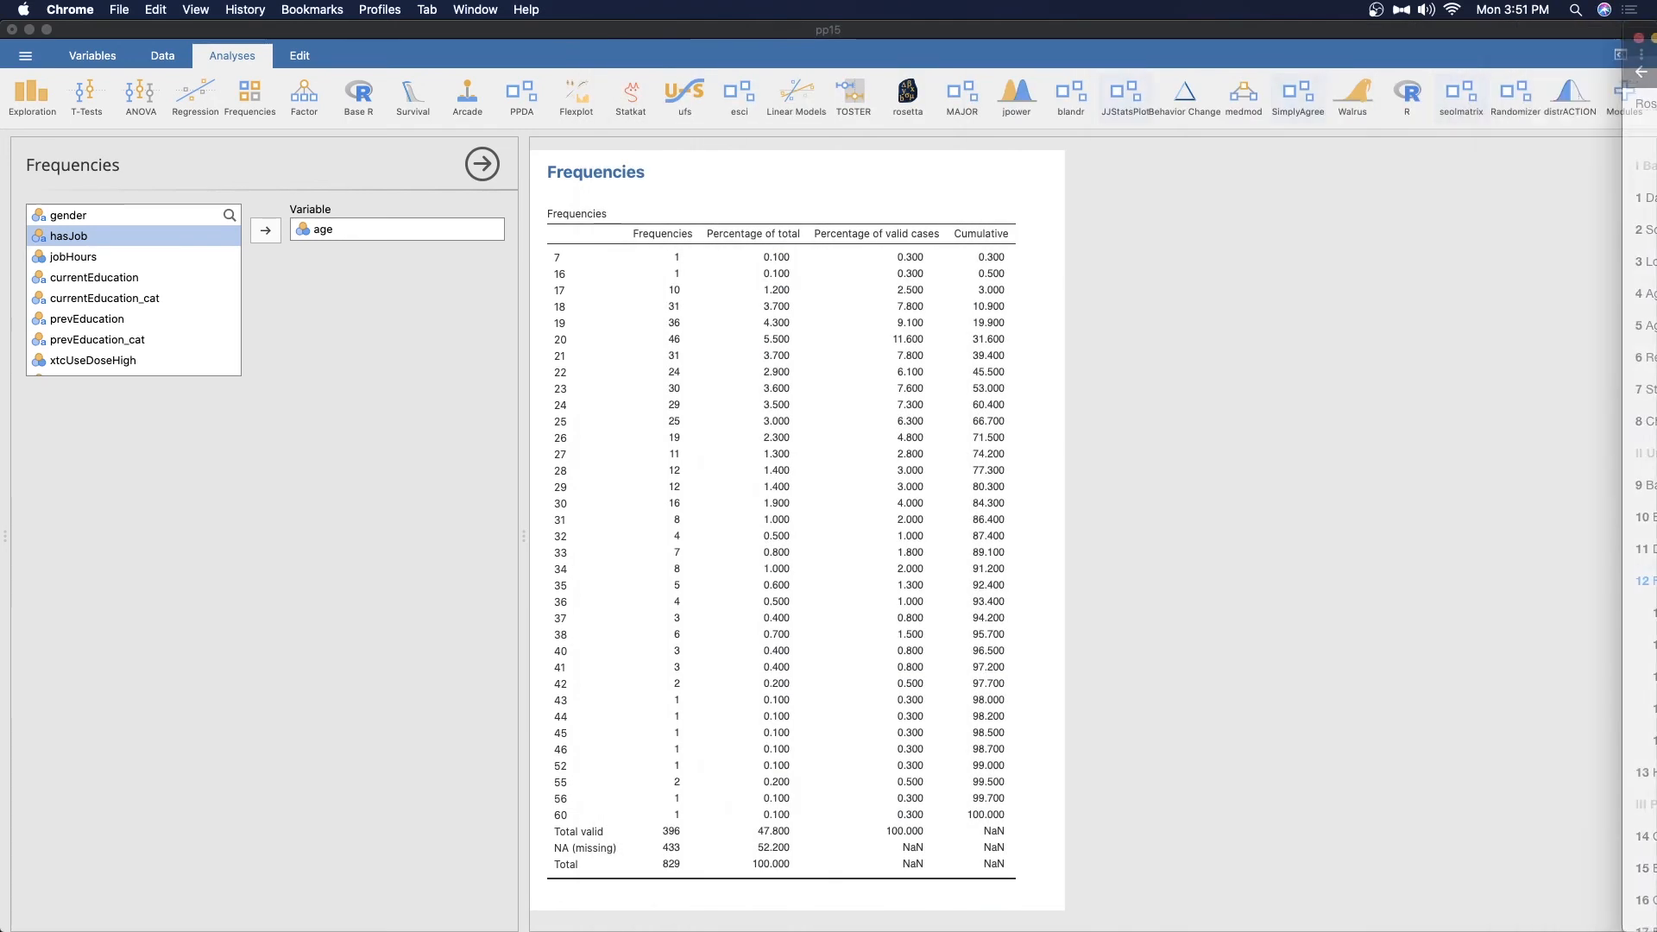
# - Replace age with currentEducation_cat as the variable of the rosetta Frequencies analysis
pyautogui.click(287, 249)
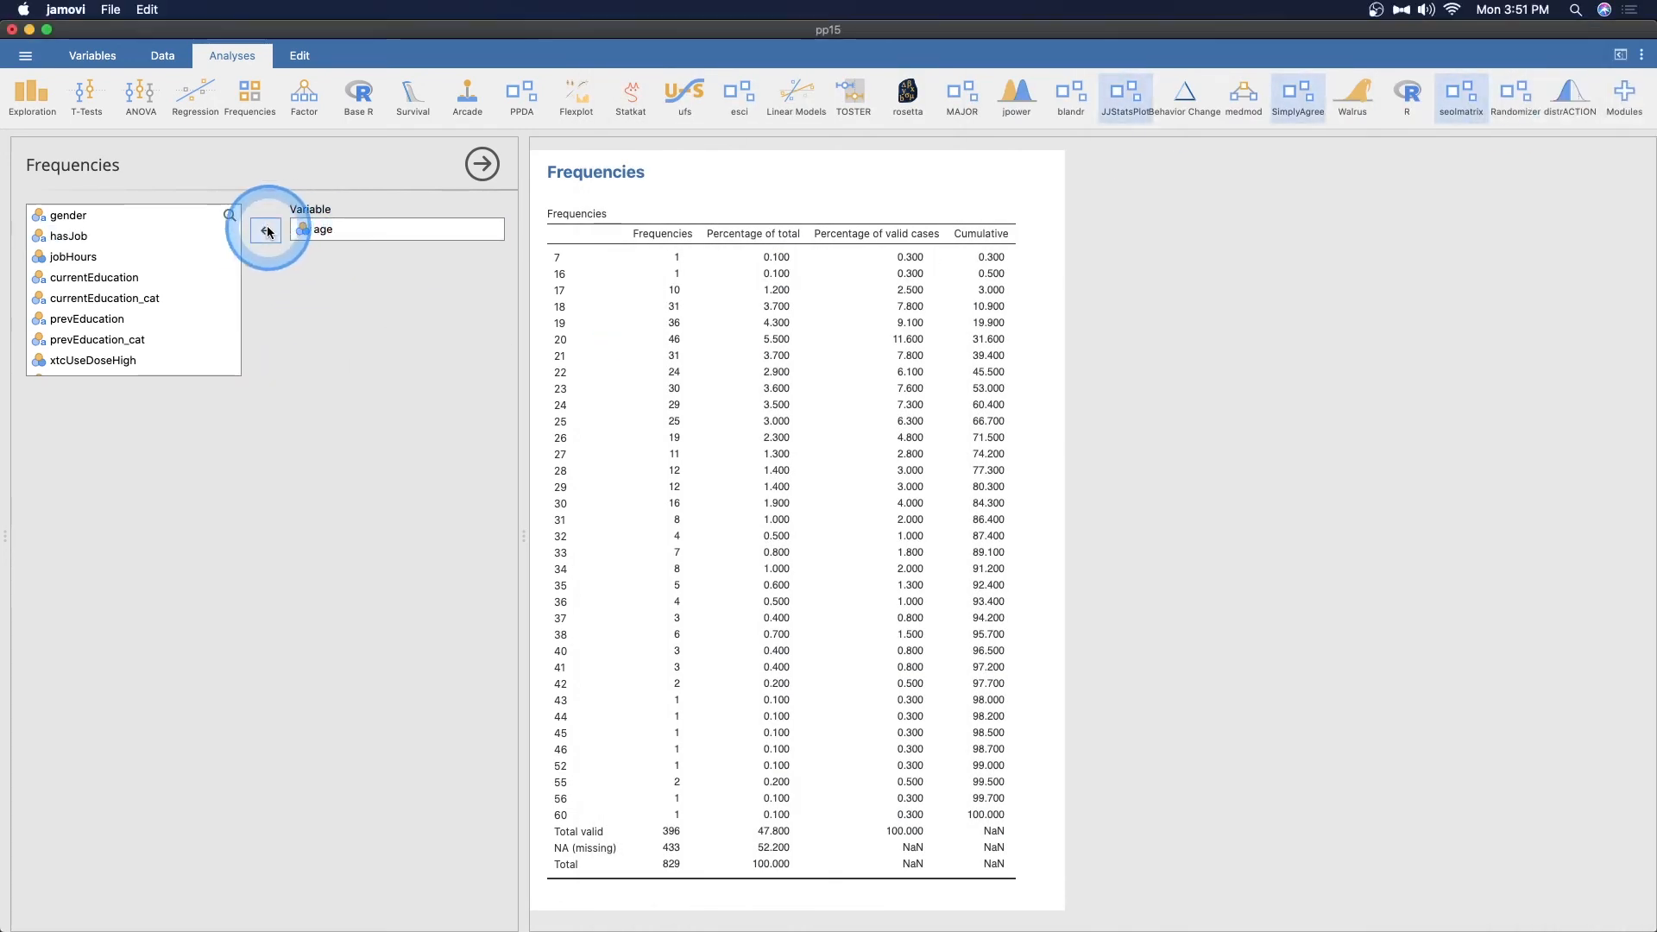
pyautogui.moveTo(304, 230); pyautogui.dragTo(79, 247)
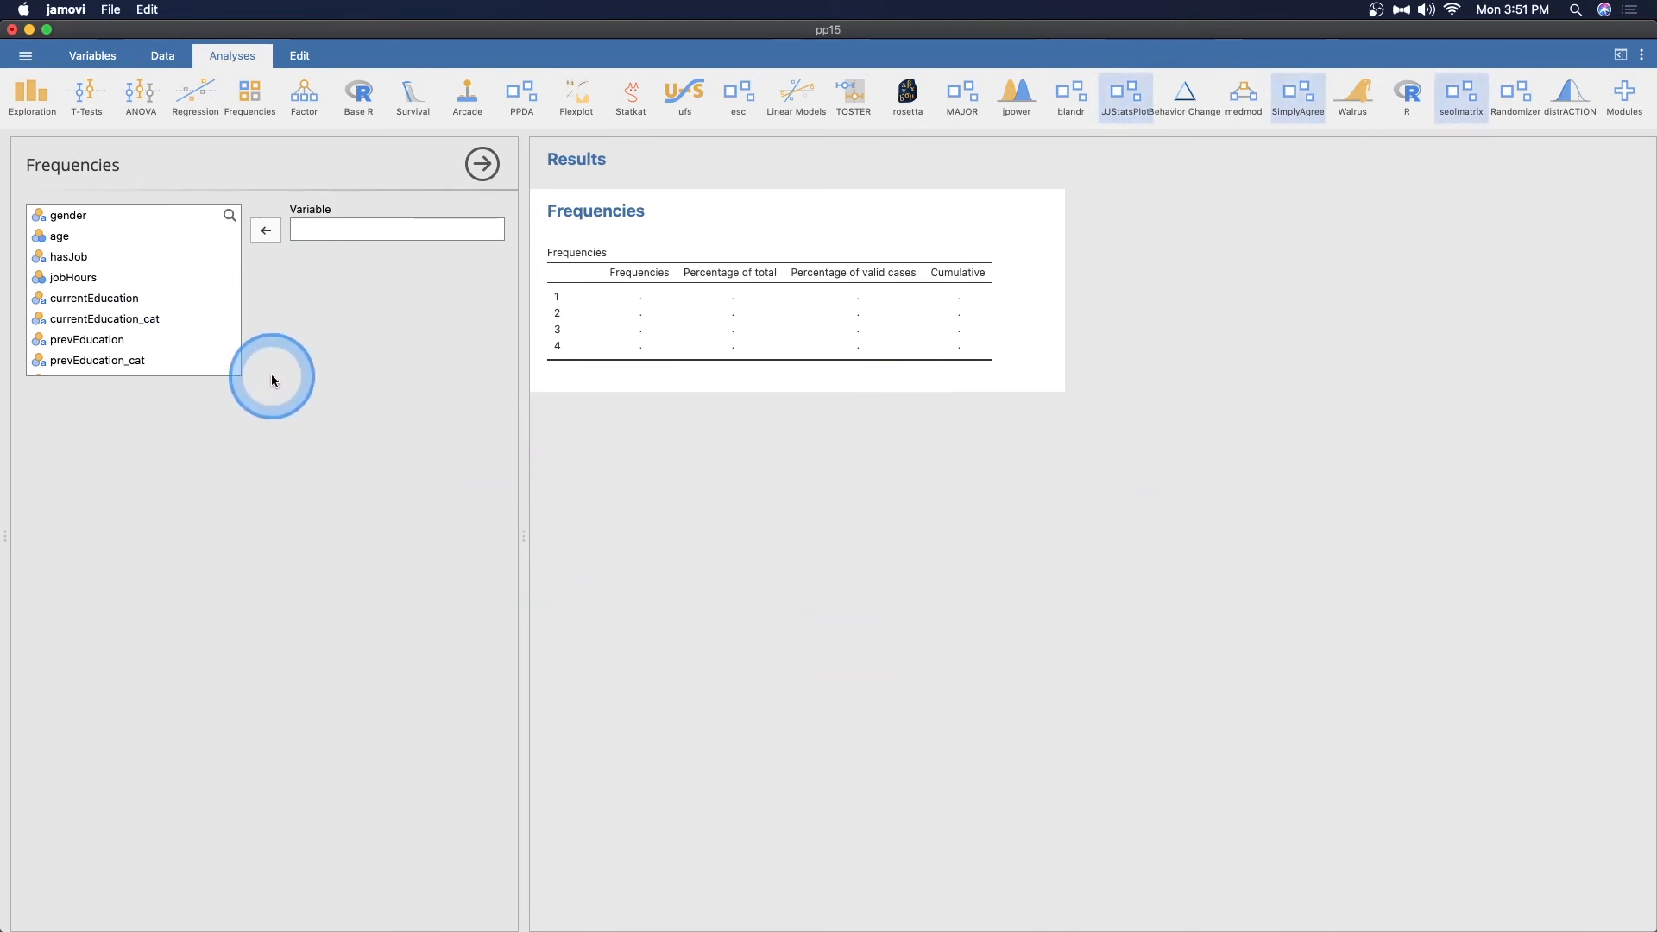
pyautogui.click(146, 320)
pyautogui.click(279, 245)
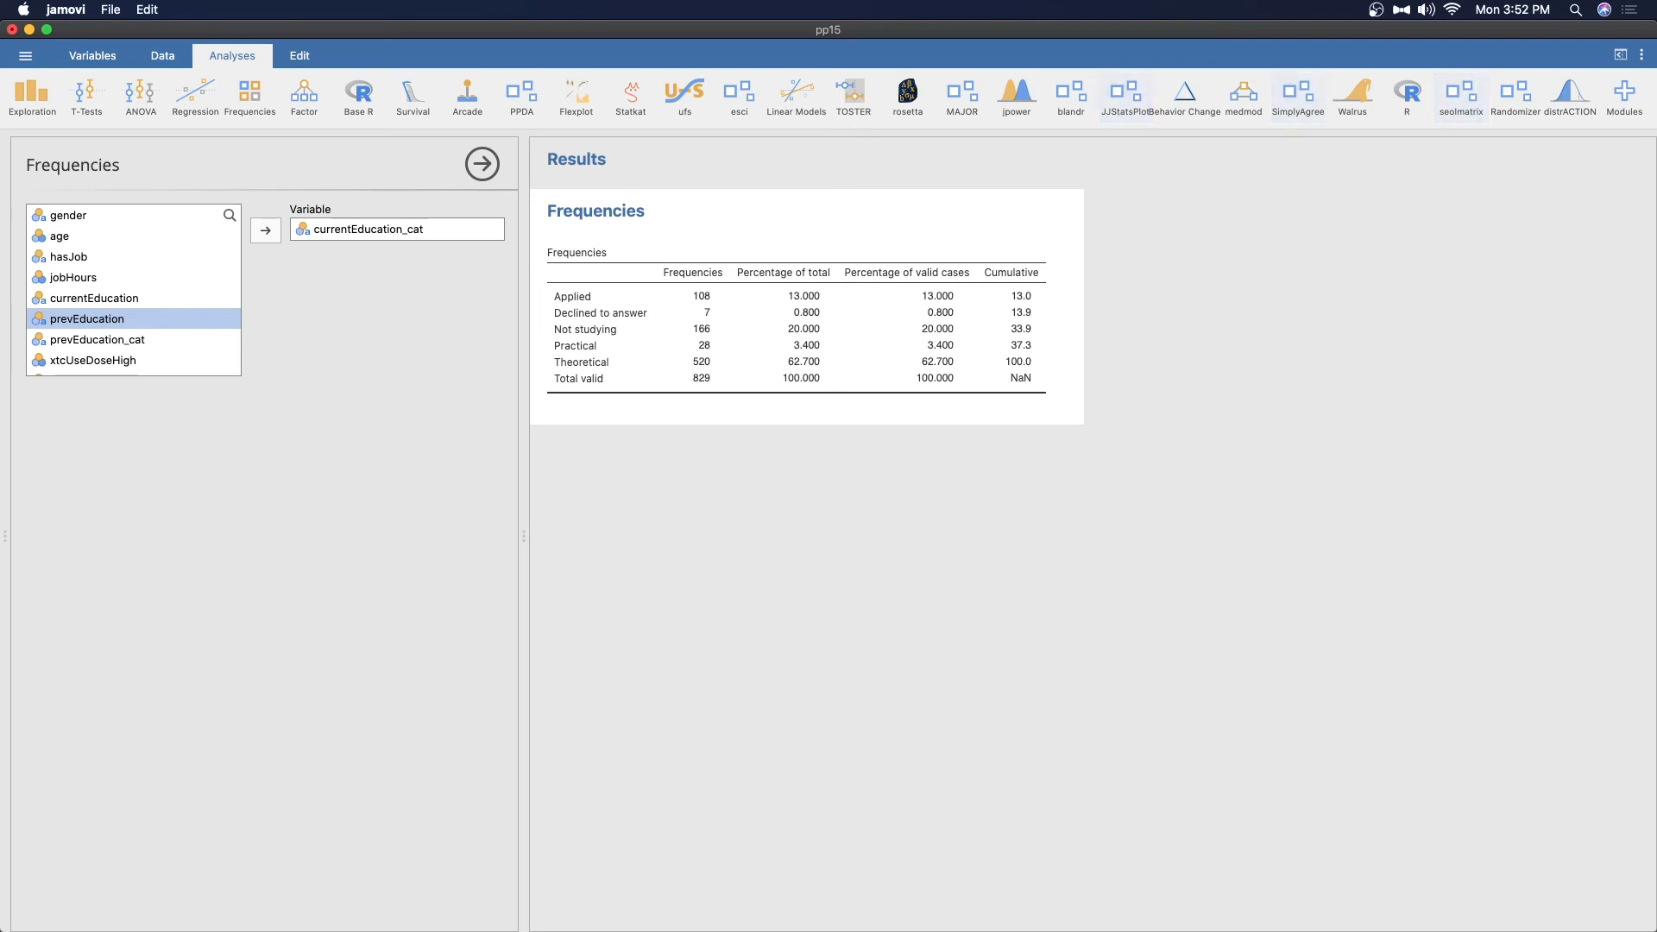
# - Create a Descriptives analysis of currentEducation_cat with frequency tables enabled
pyautogui.moveTo(946, 0); pyautogui.dragTo(1246, 0)
pyautogui.click(43, 80)
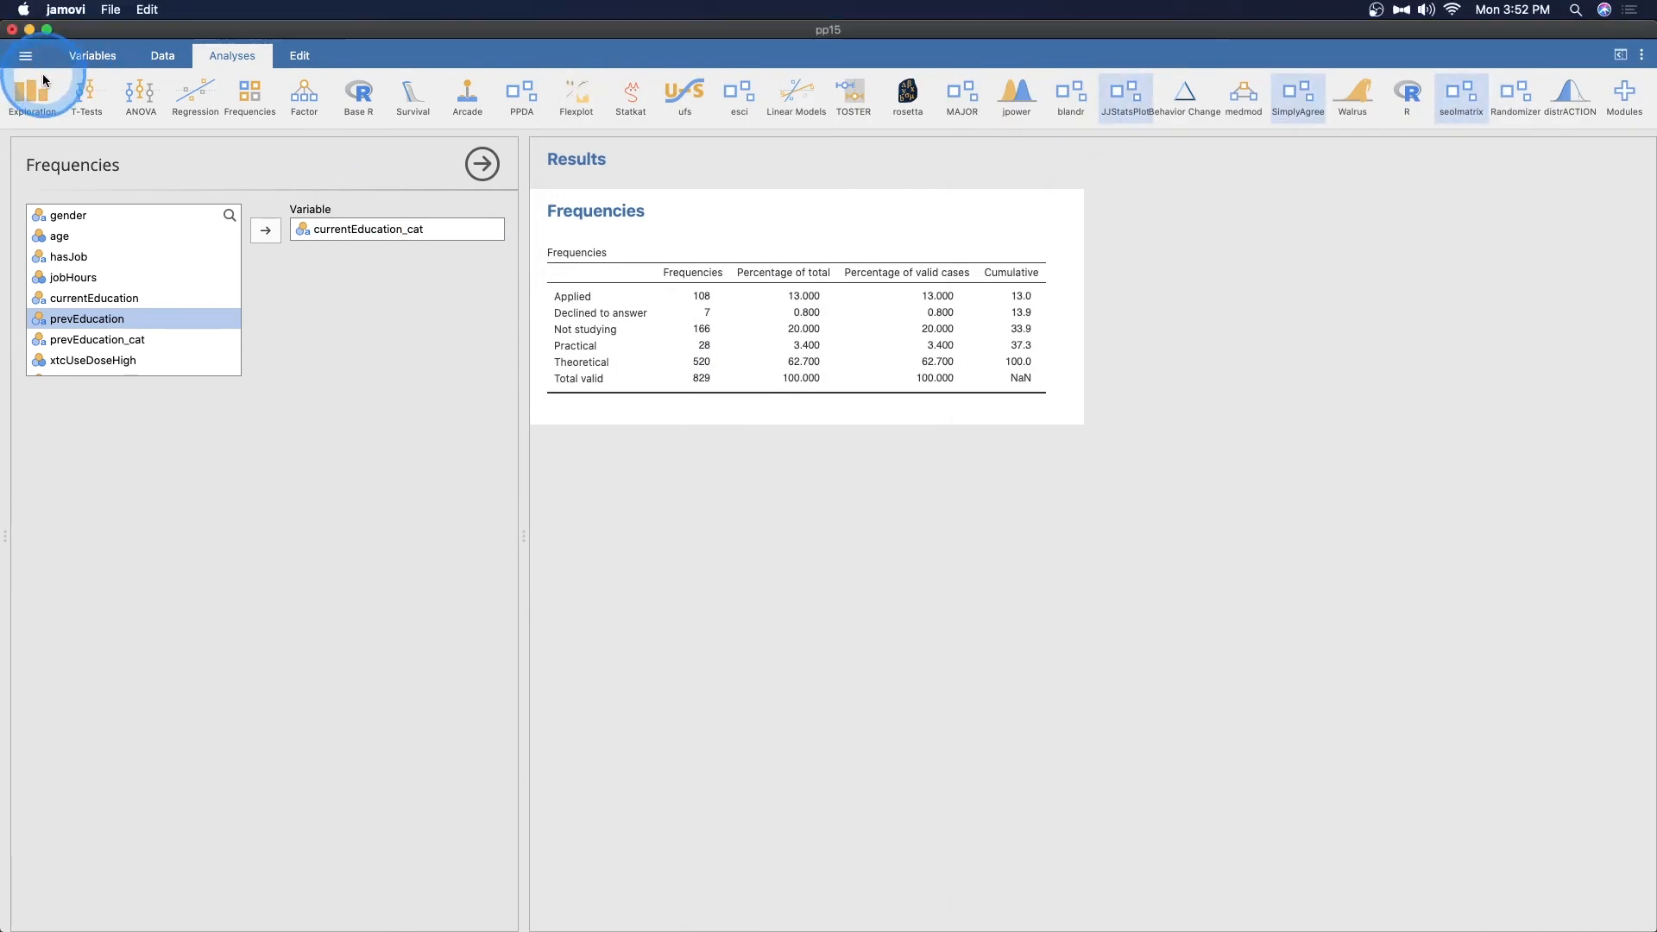
pyautogui.click(43, 79)
pyautogui.click(63, 143)
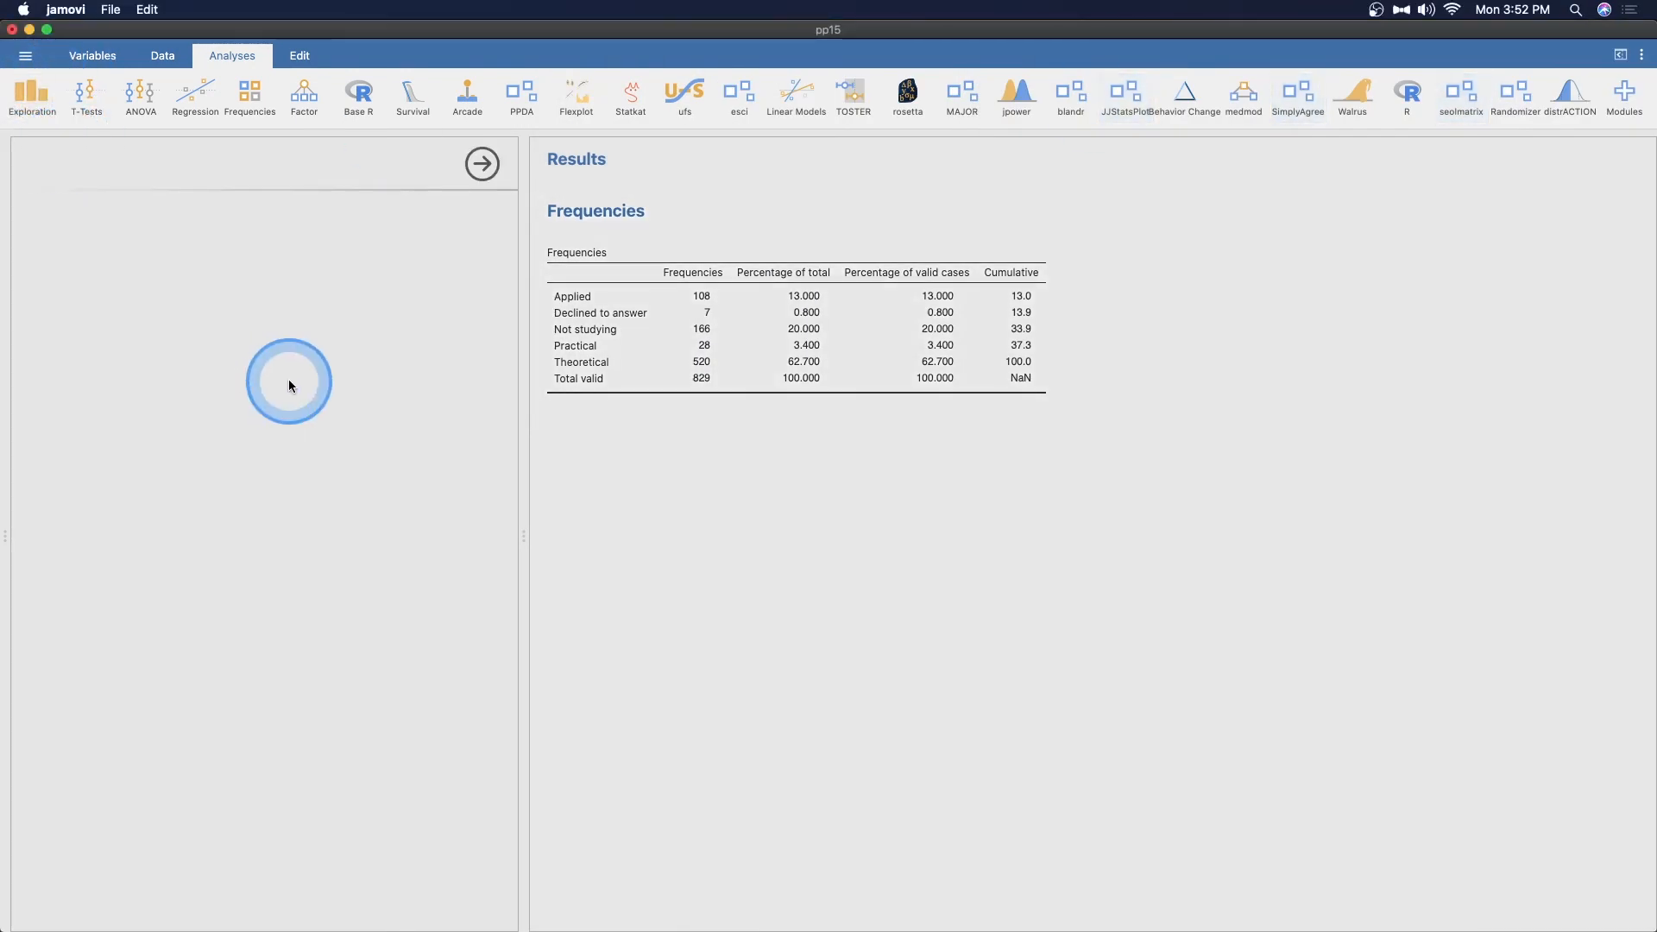
pyautogui.click(124, 319)
pyautogui.click(266, 230)
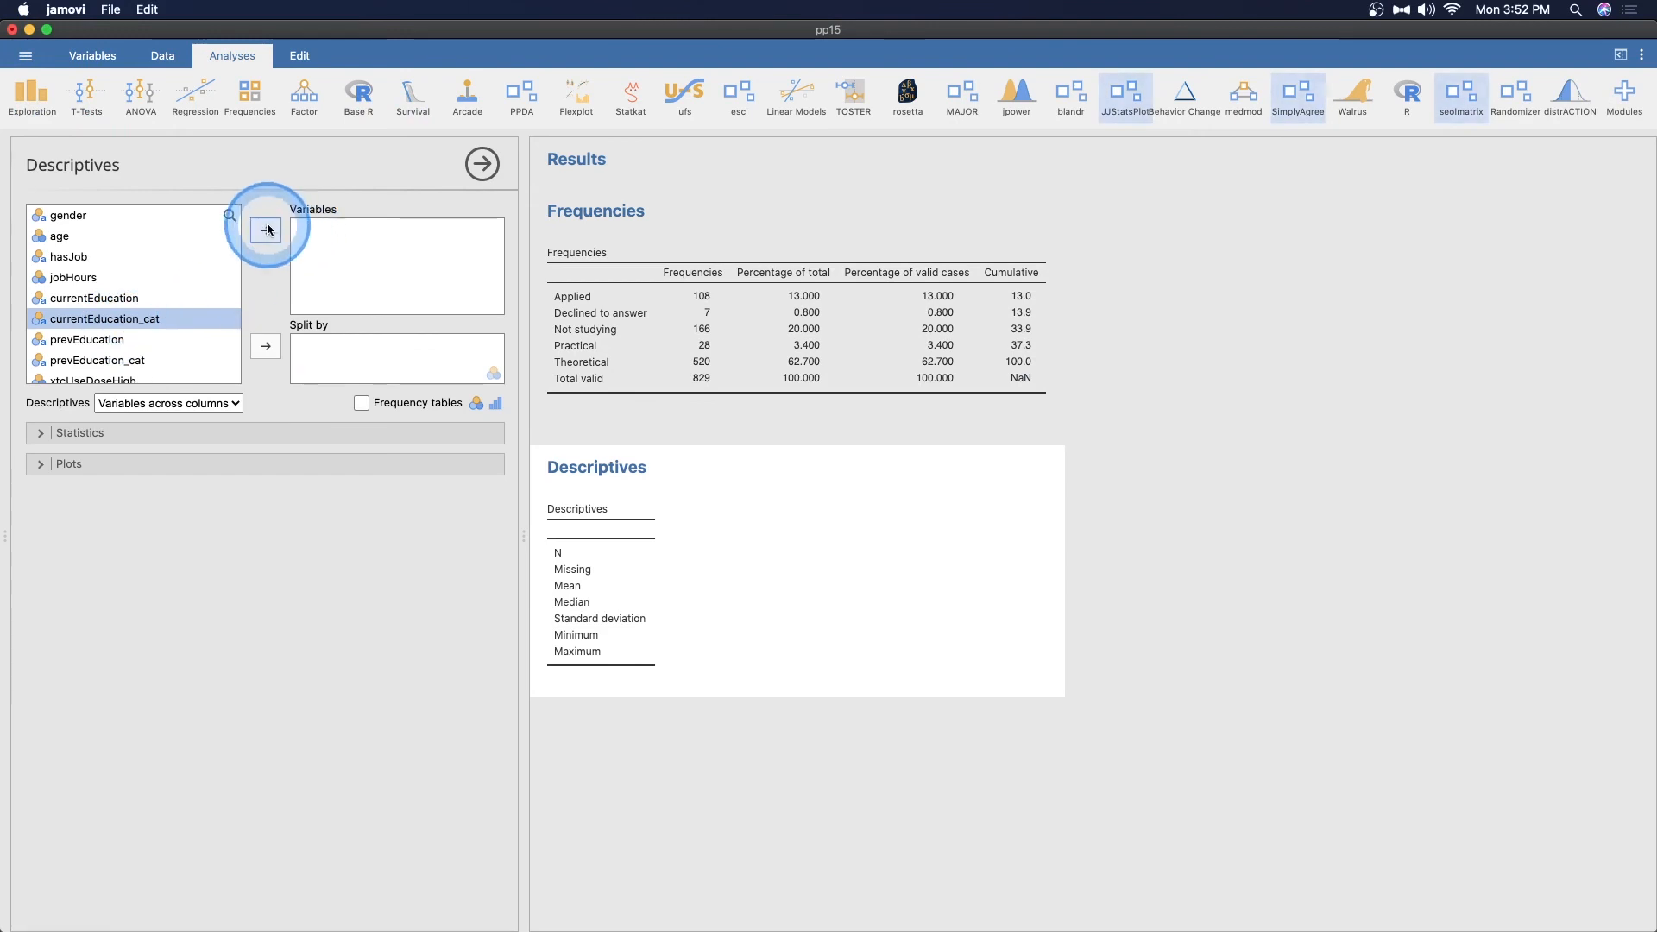
pyautogui.click(361, 403)
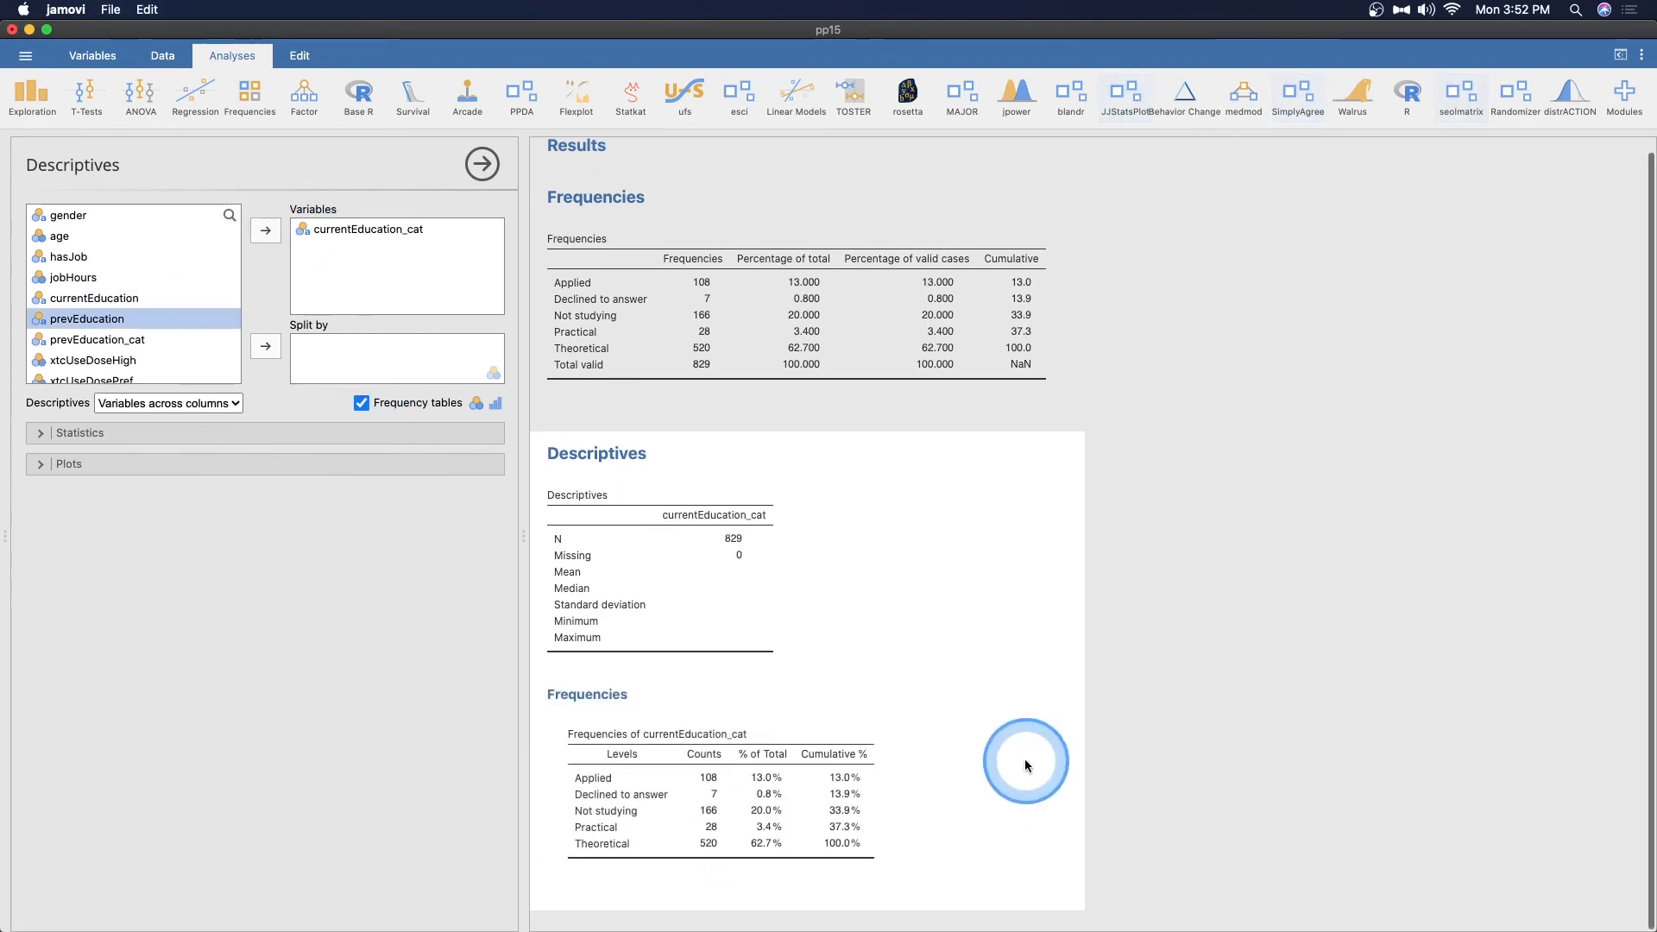